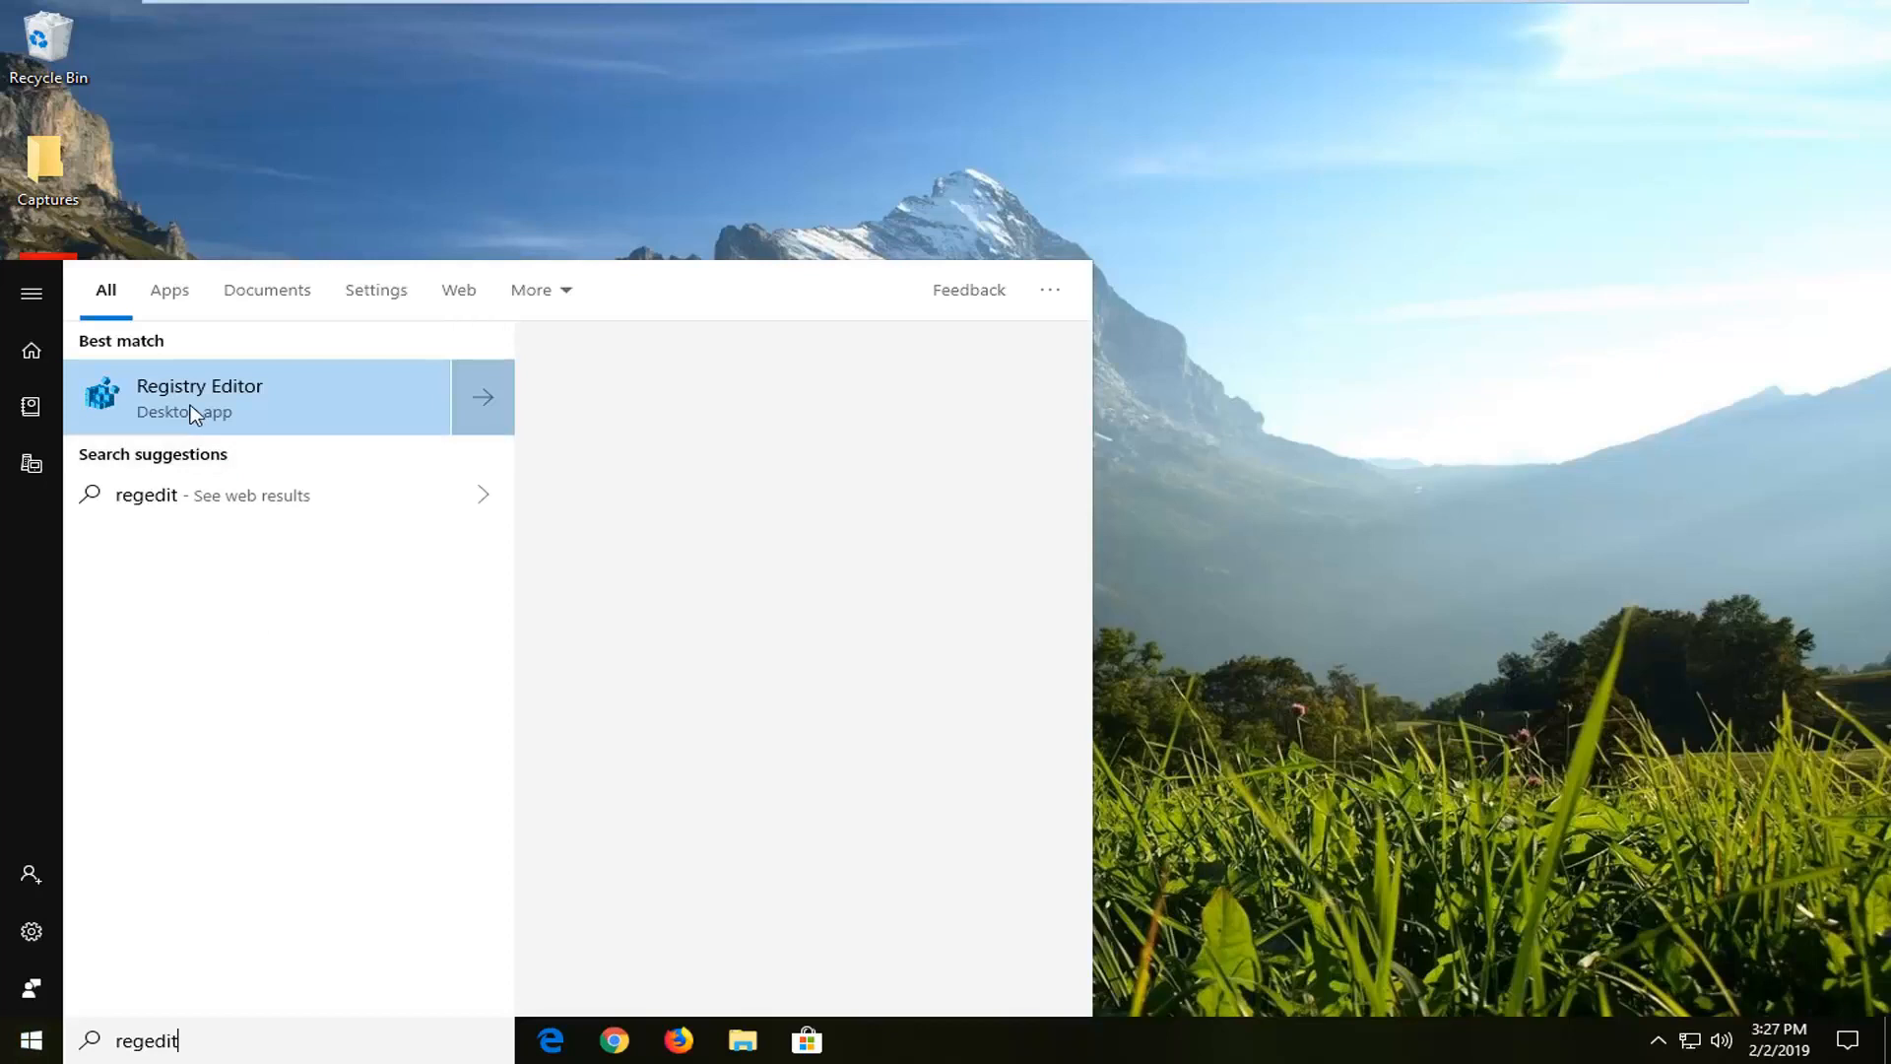
Run the Registry Editor found by the regedit search as administrator and allow it to make changes to the device
right_click(215, 394)
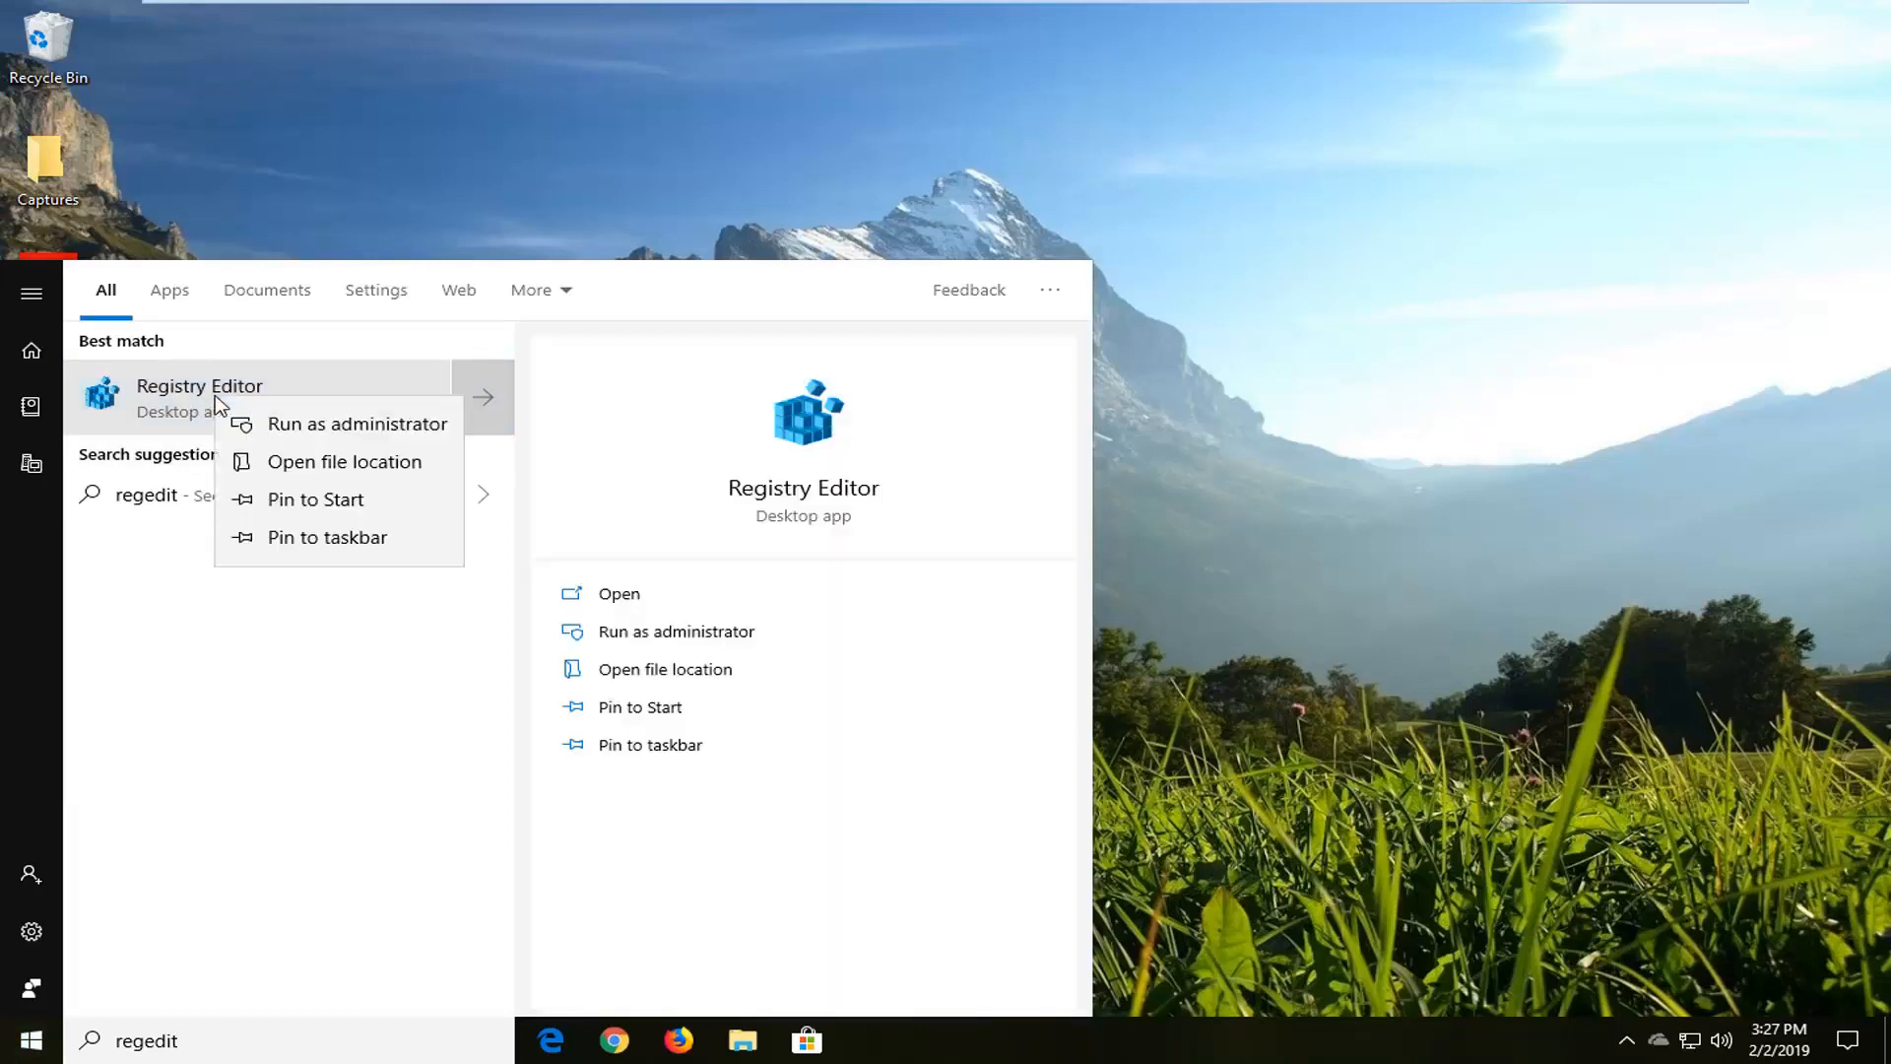
left_click(281, 432)
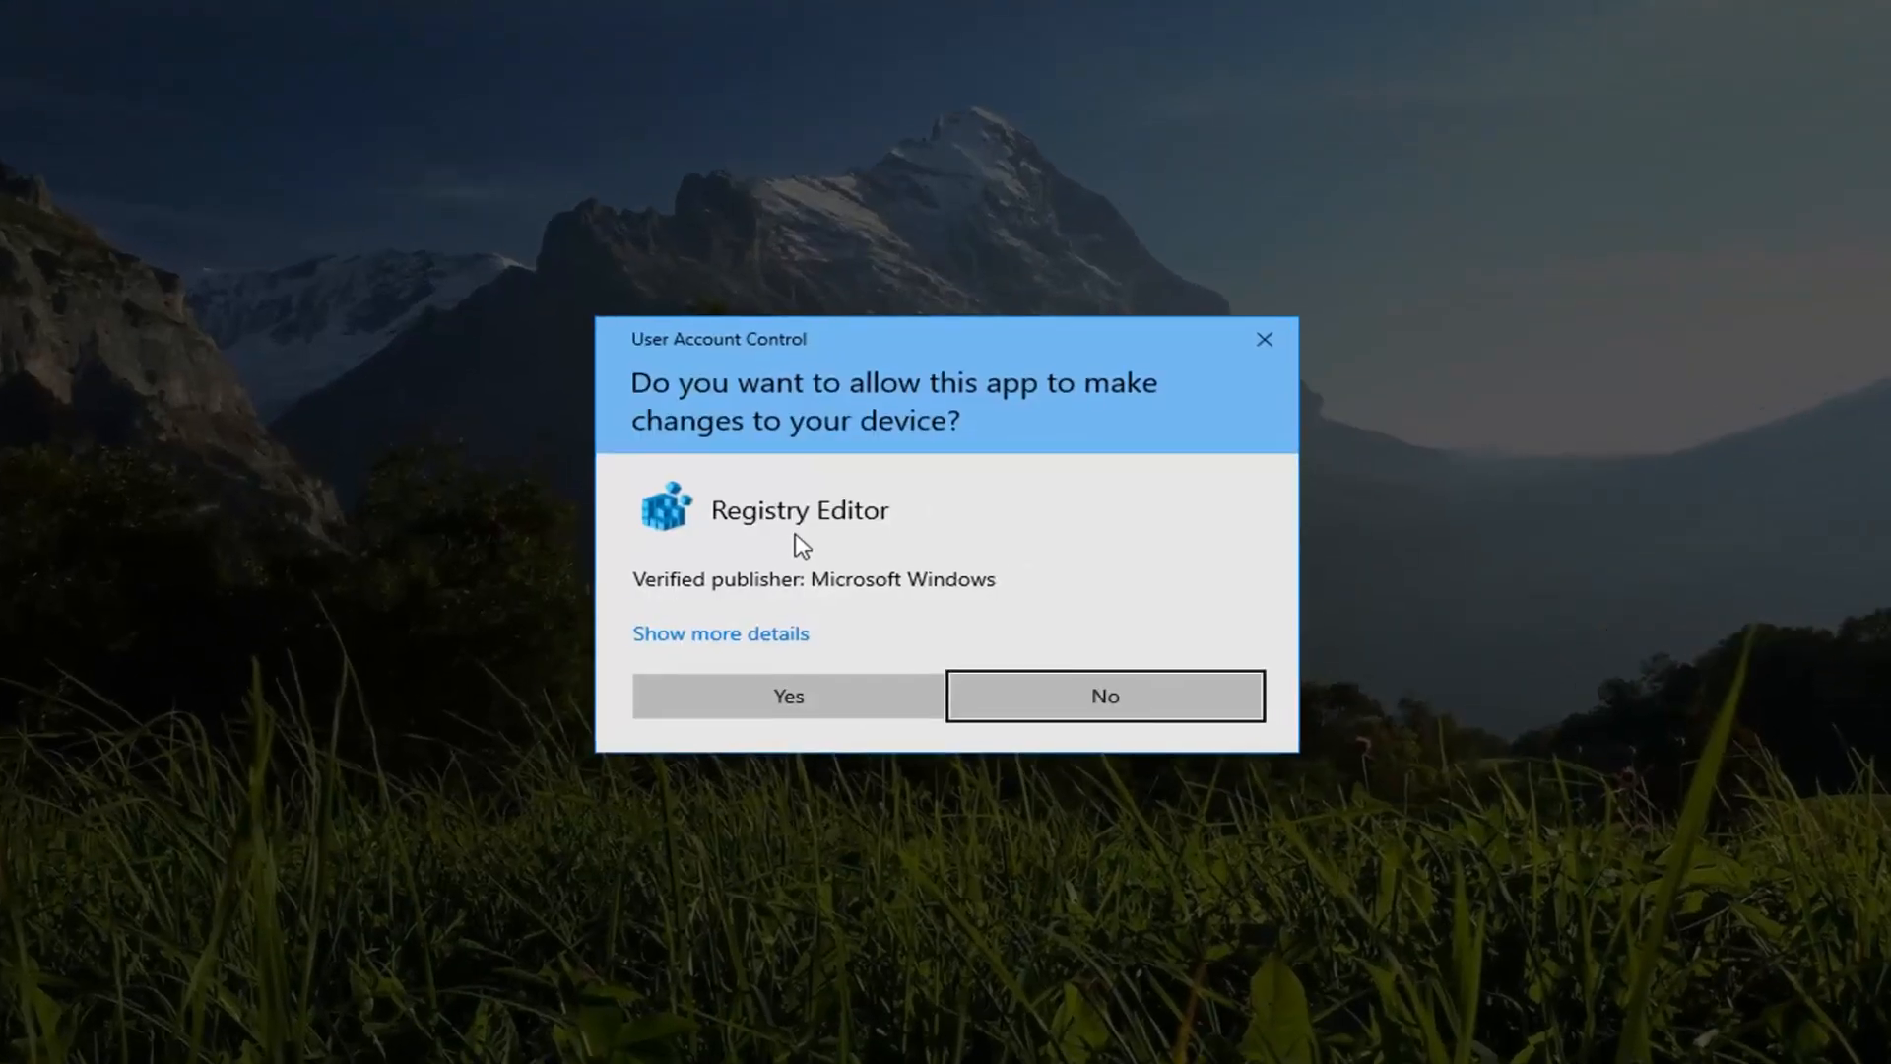
left_click(768, 730)
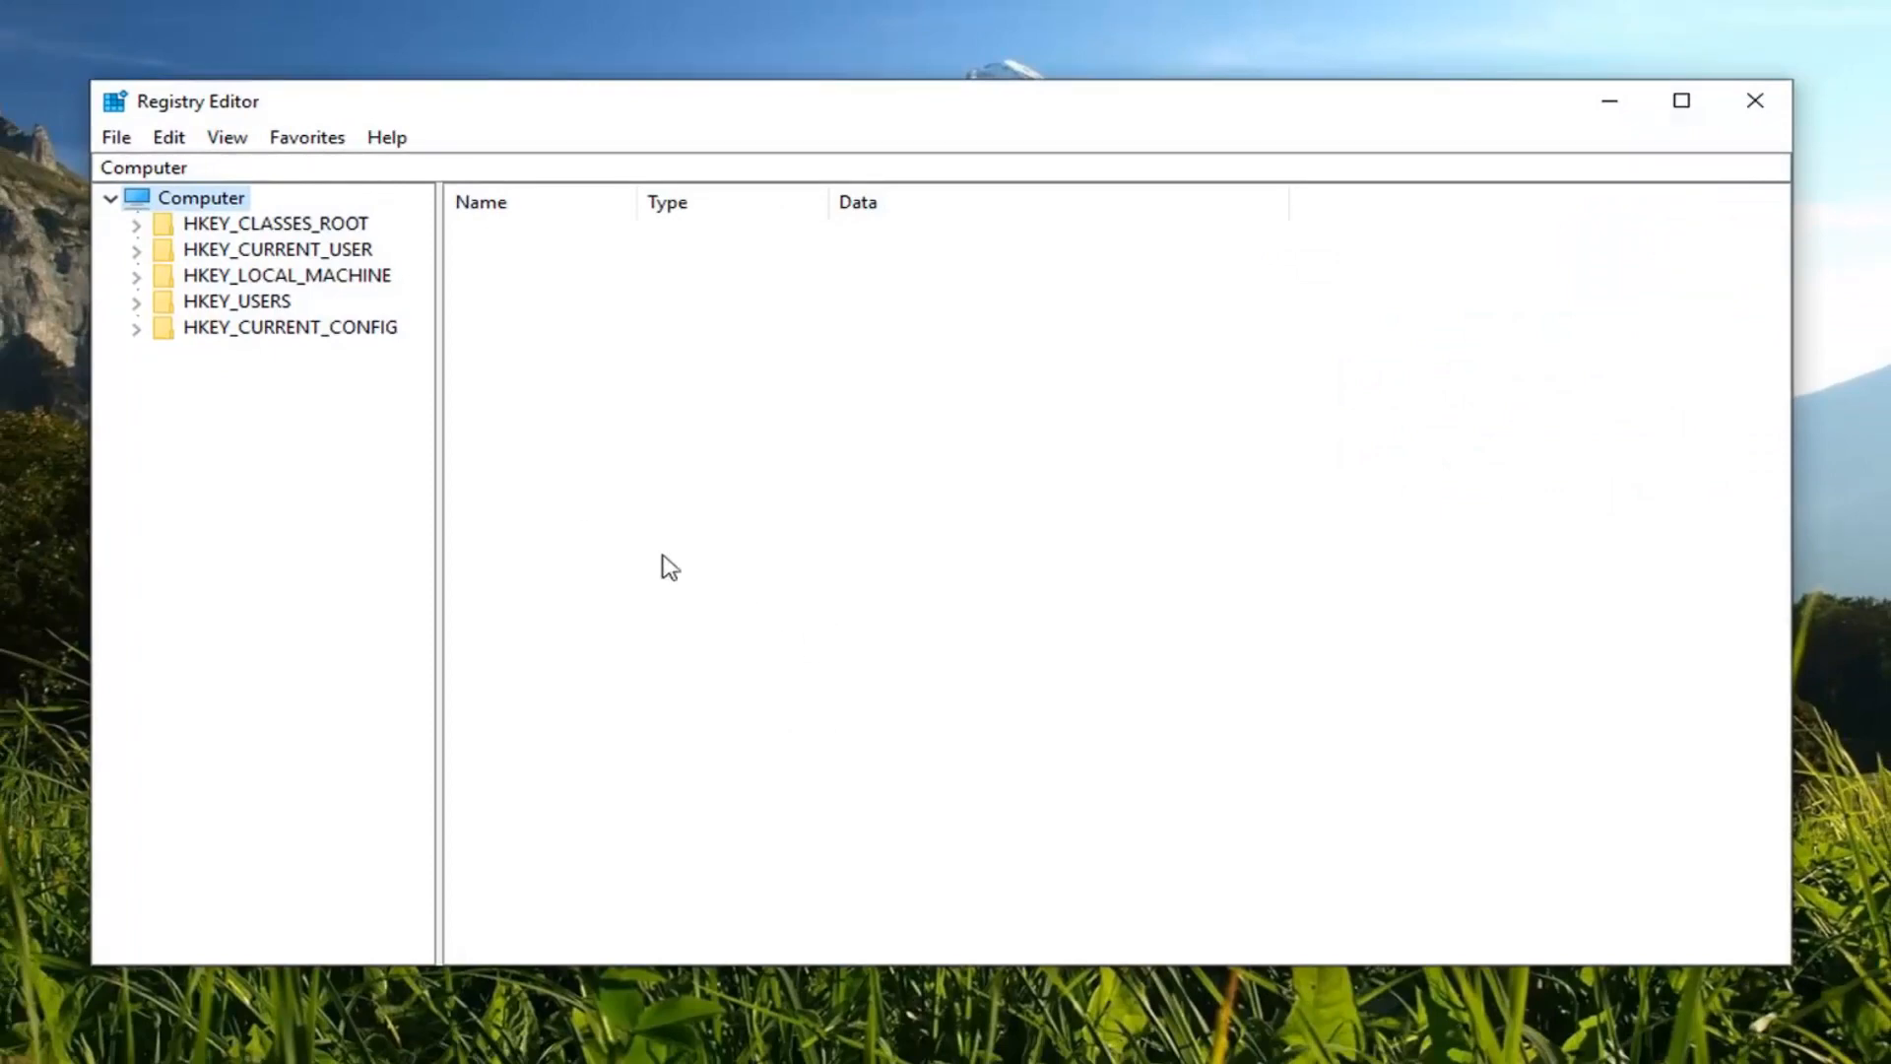
left_click(116, 138)
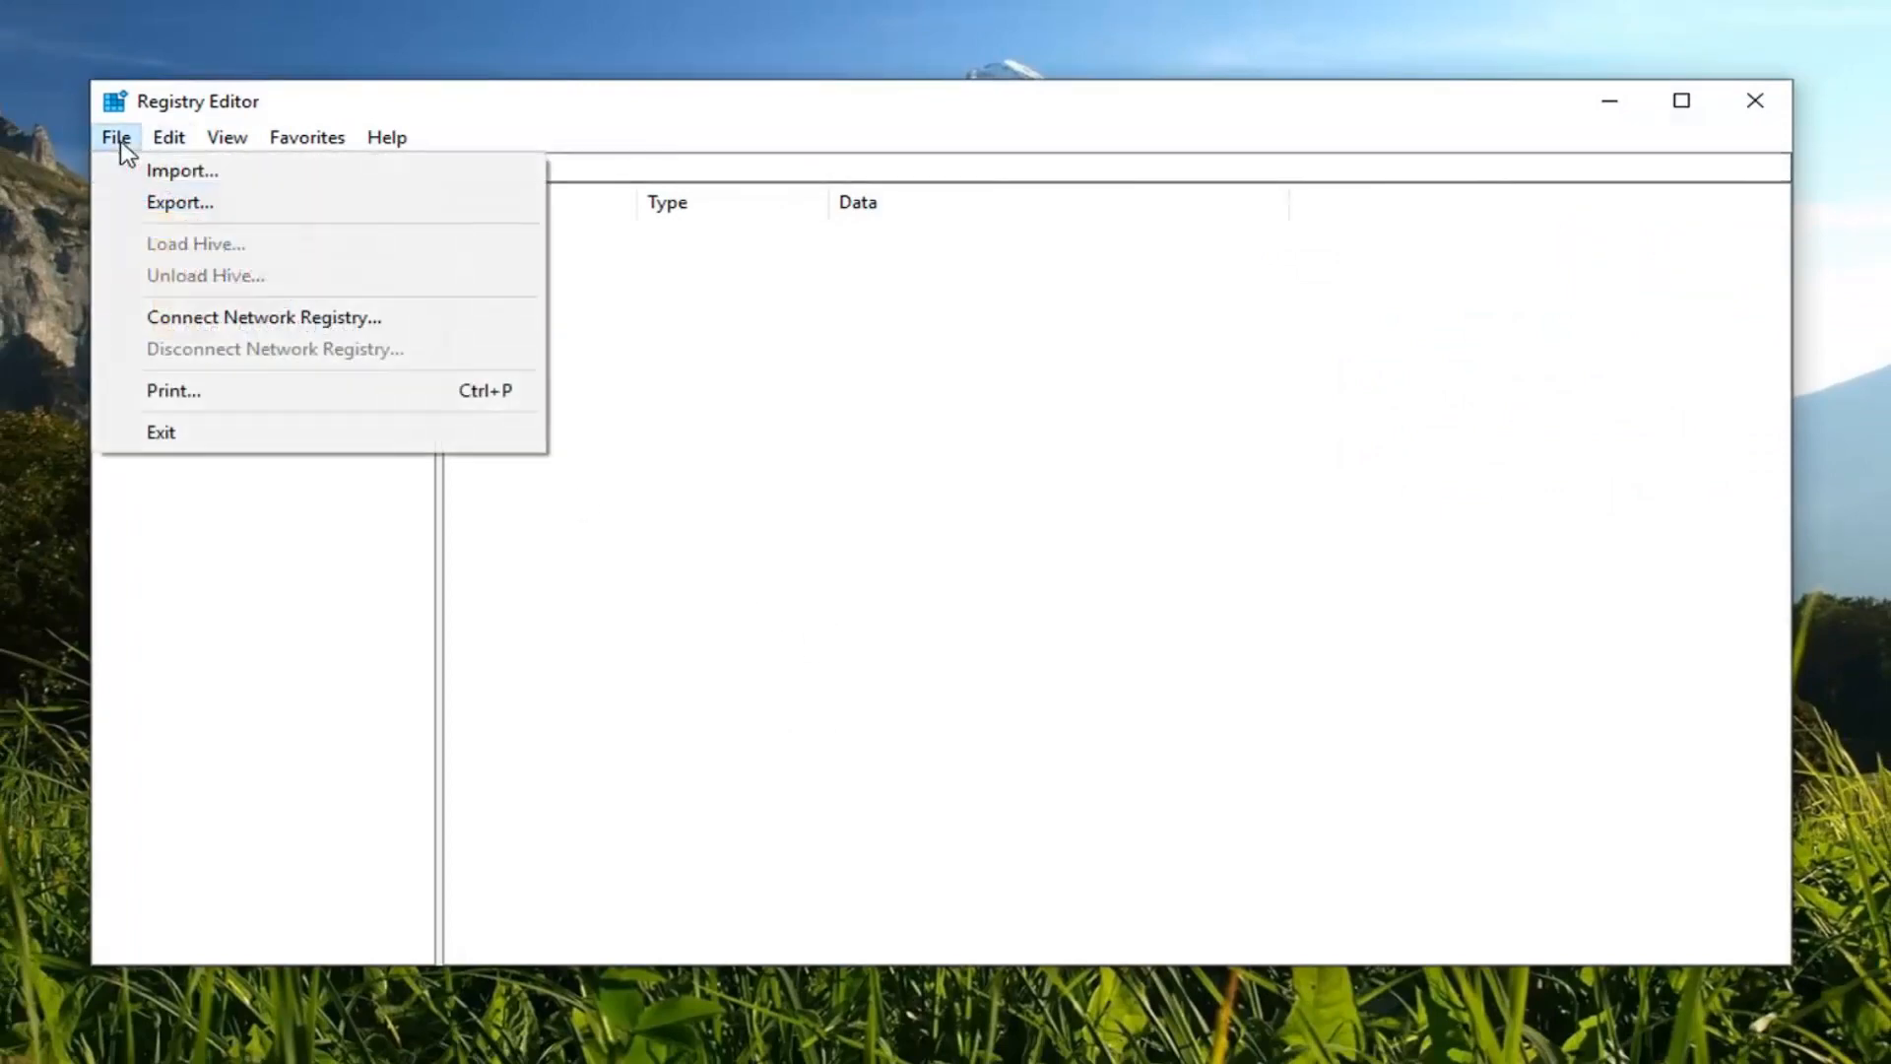
left_click(150, 203)
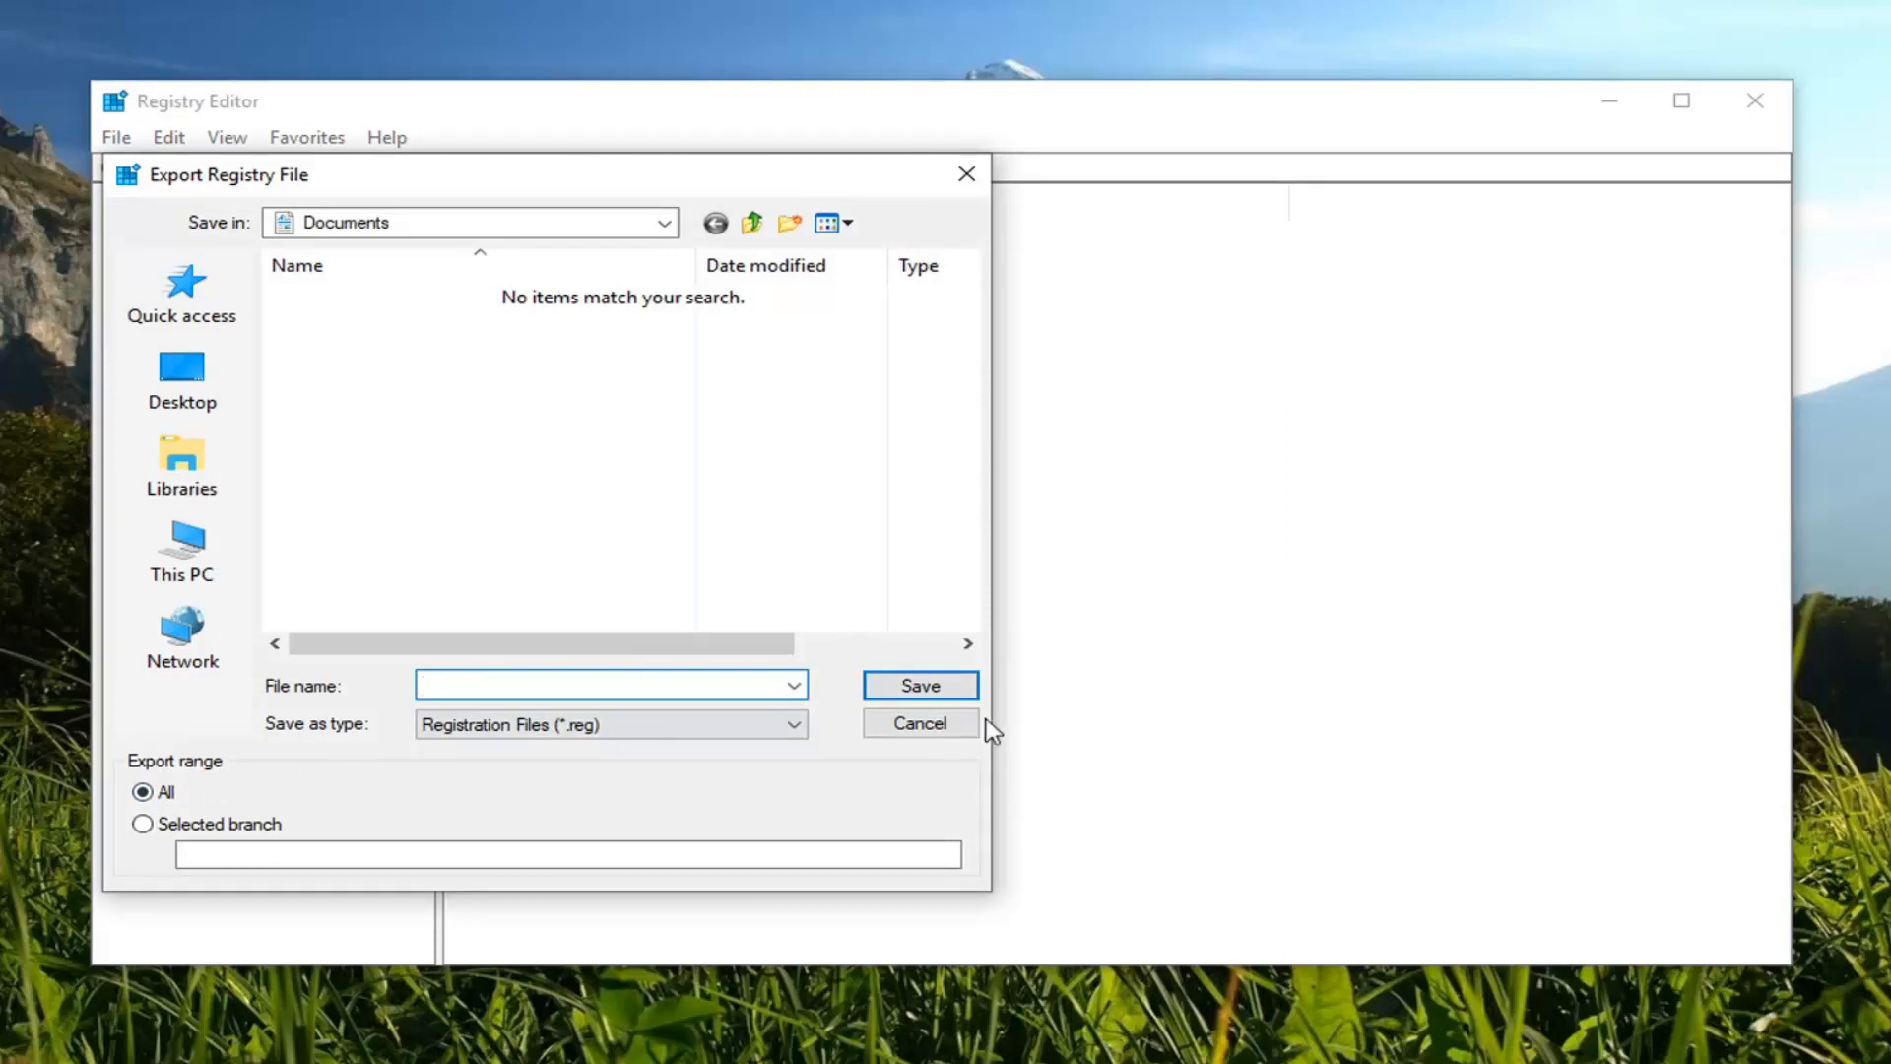
left_click(901, 721)
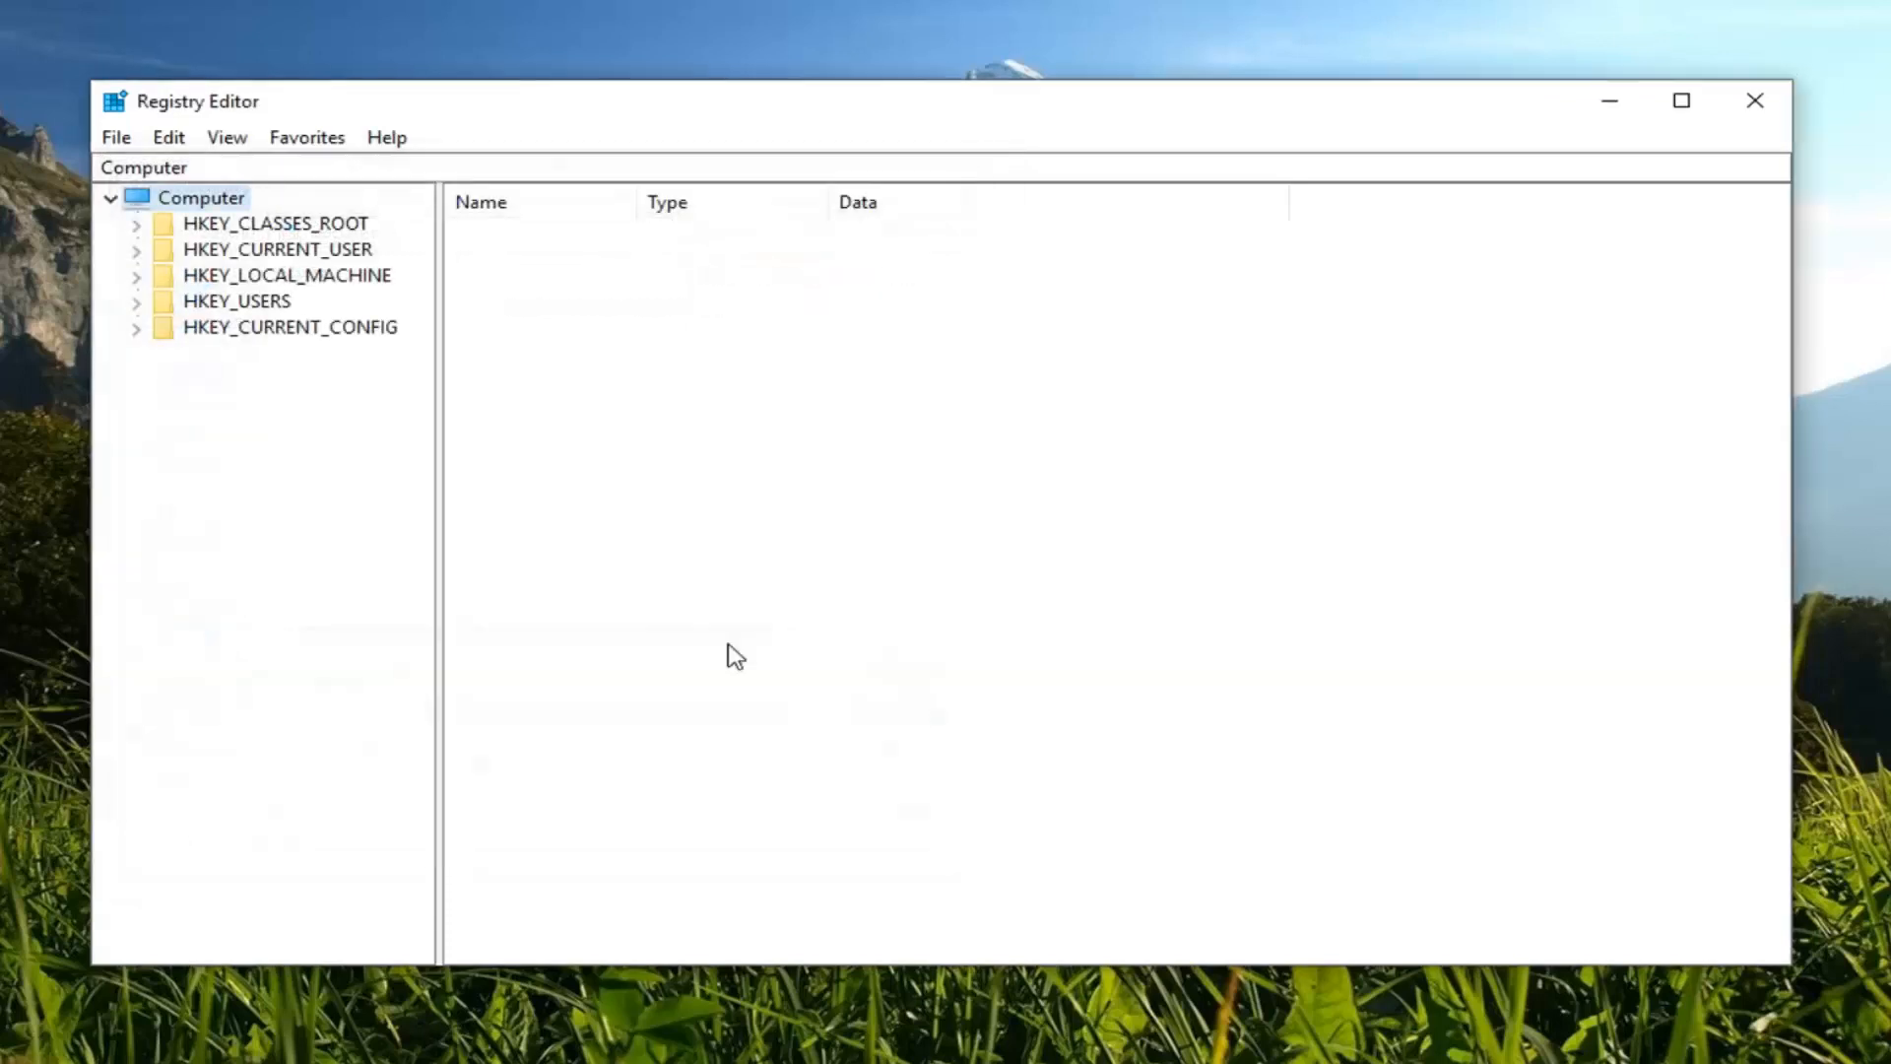
left_click(114, 138)
left_click(164, 171)
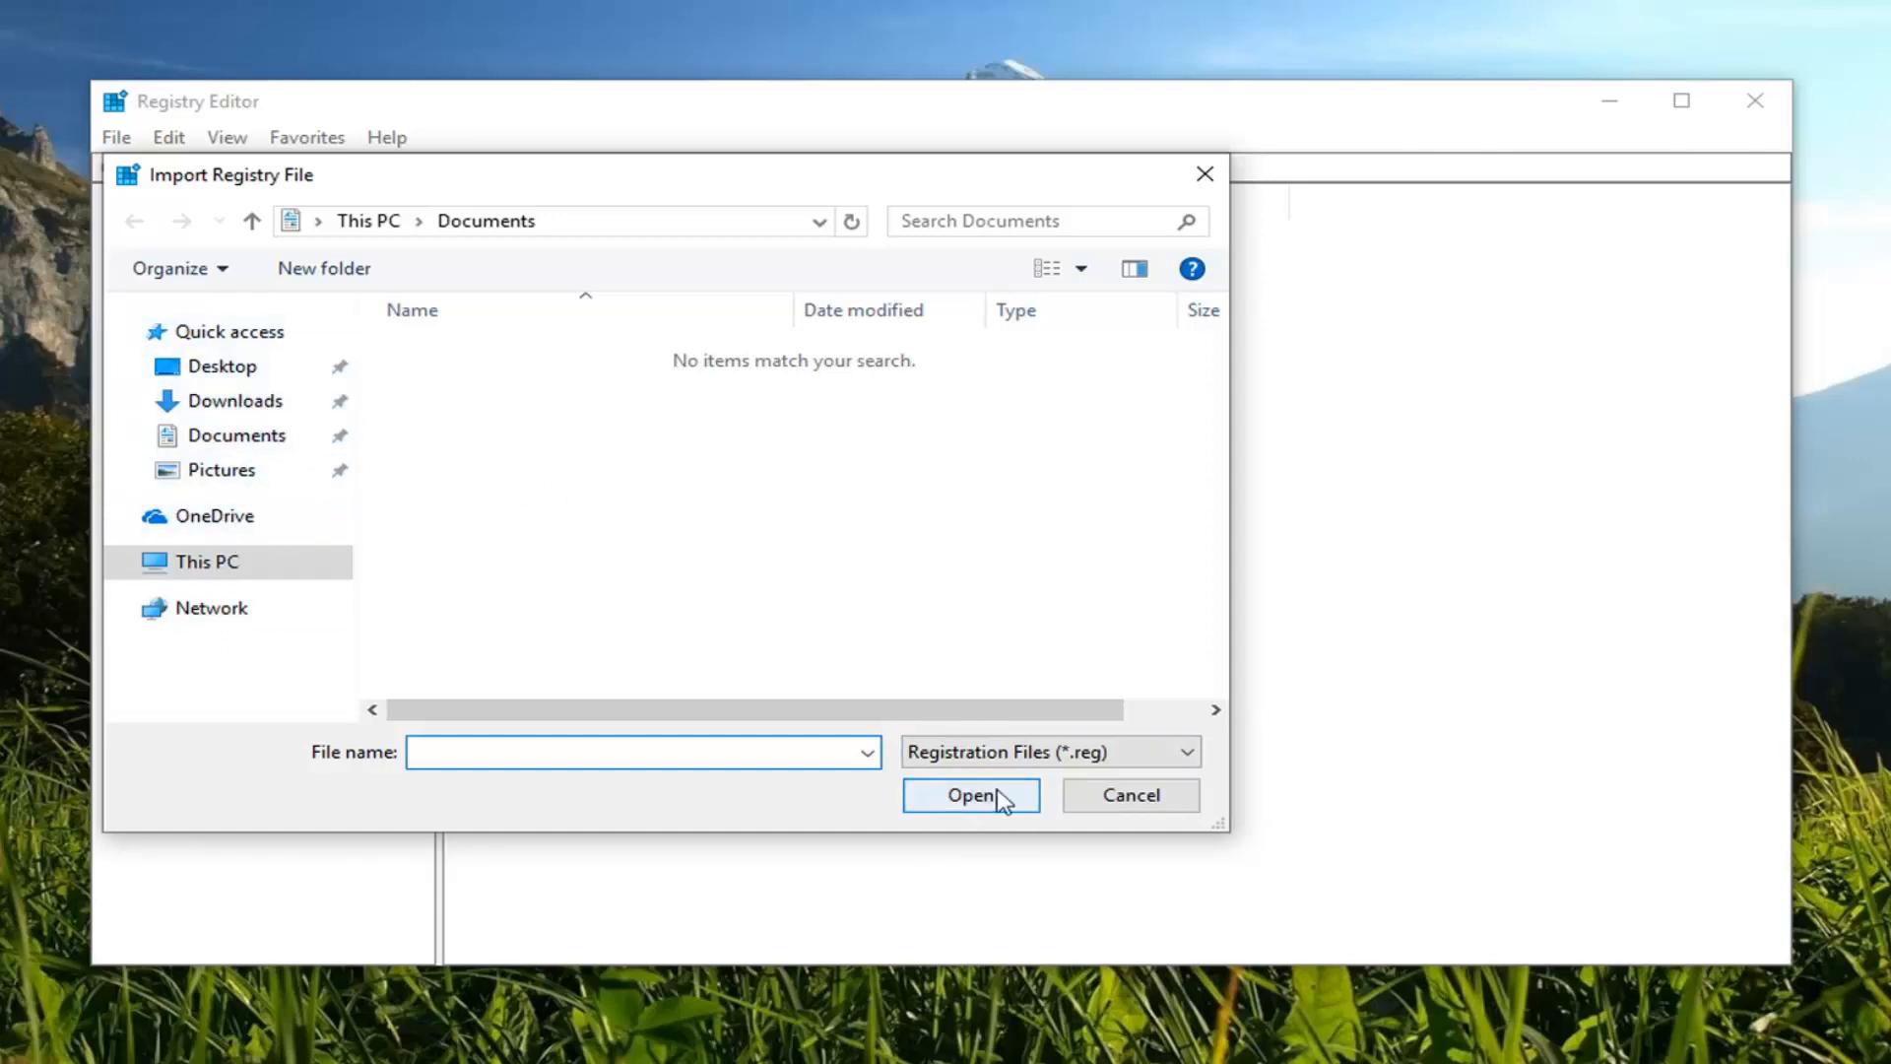
left_click(1124, 800)
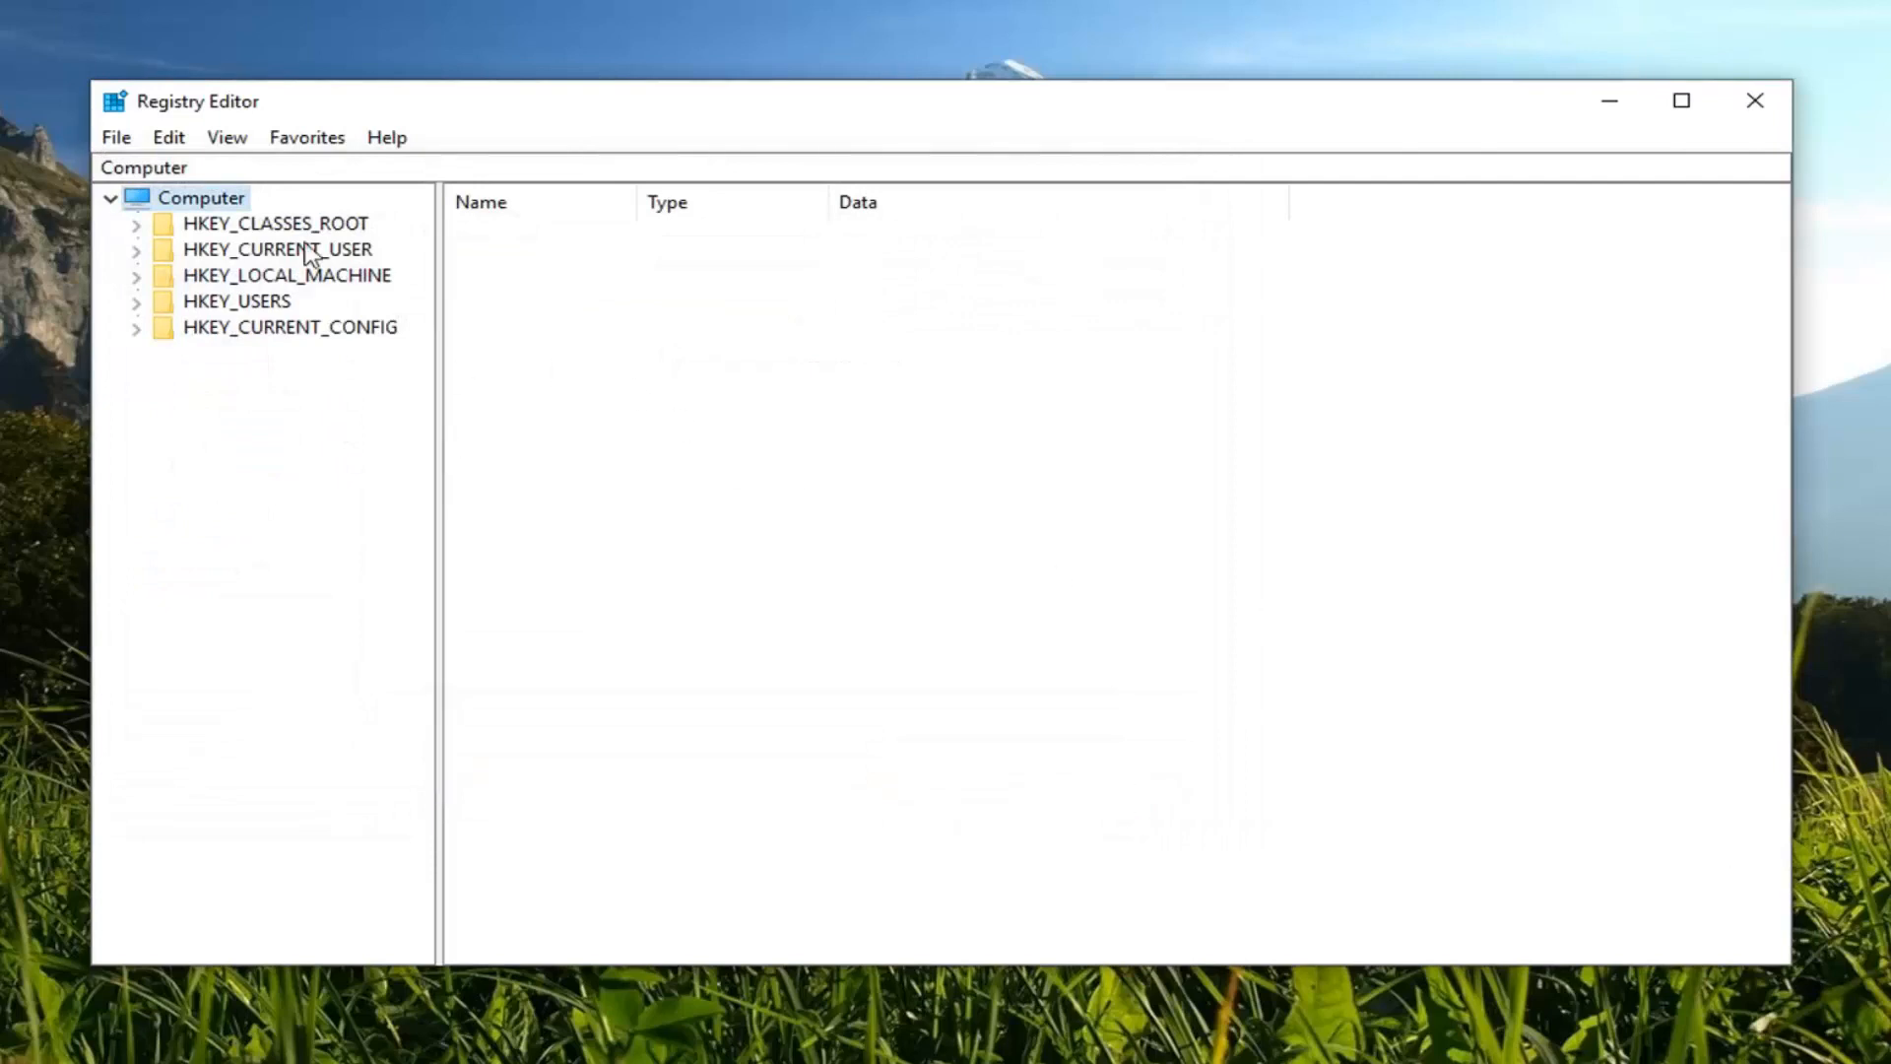
Expand HKEY_LOCAL_MACHINE\SOFTWARE\Microsoft in the registry tree and widen the tree area to show full key names
left_click(246, 281)
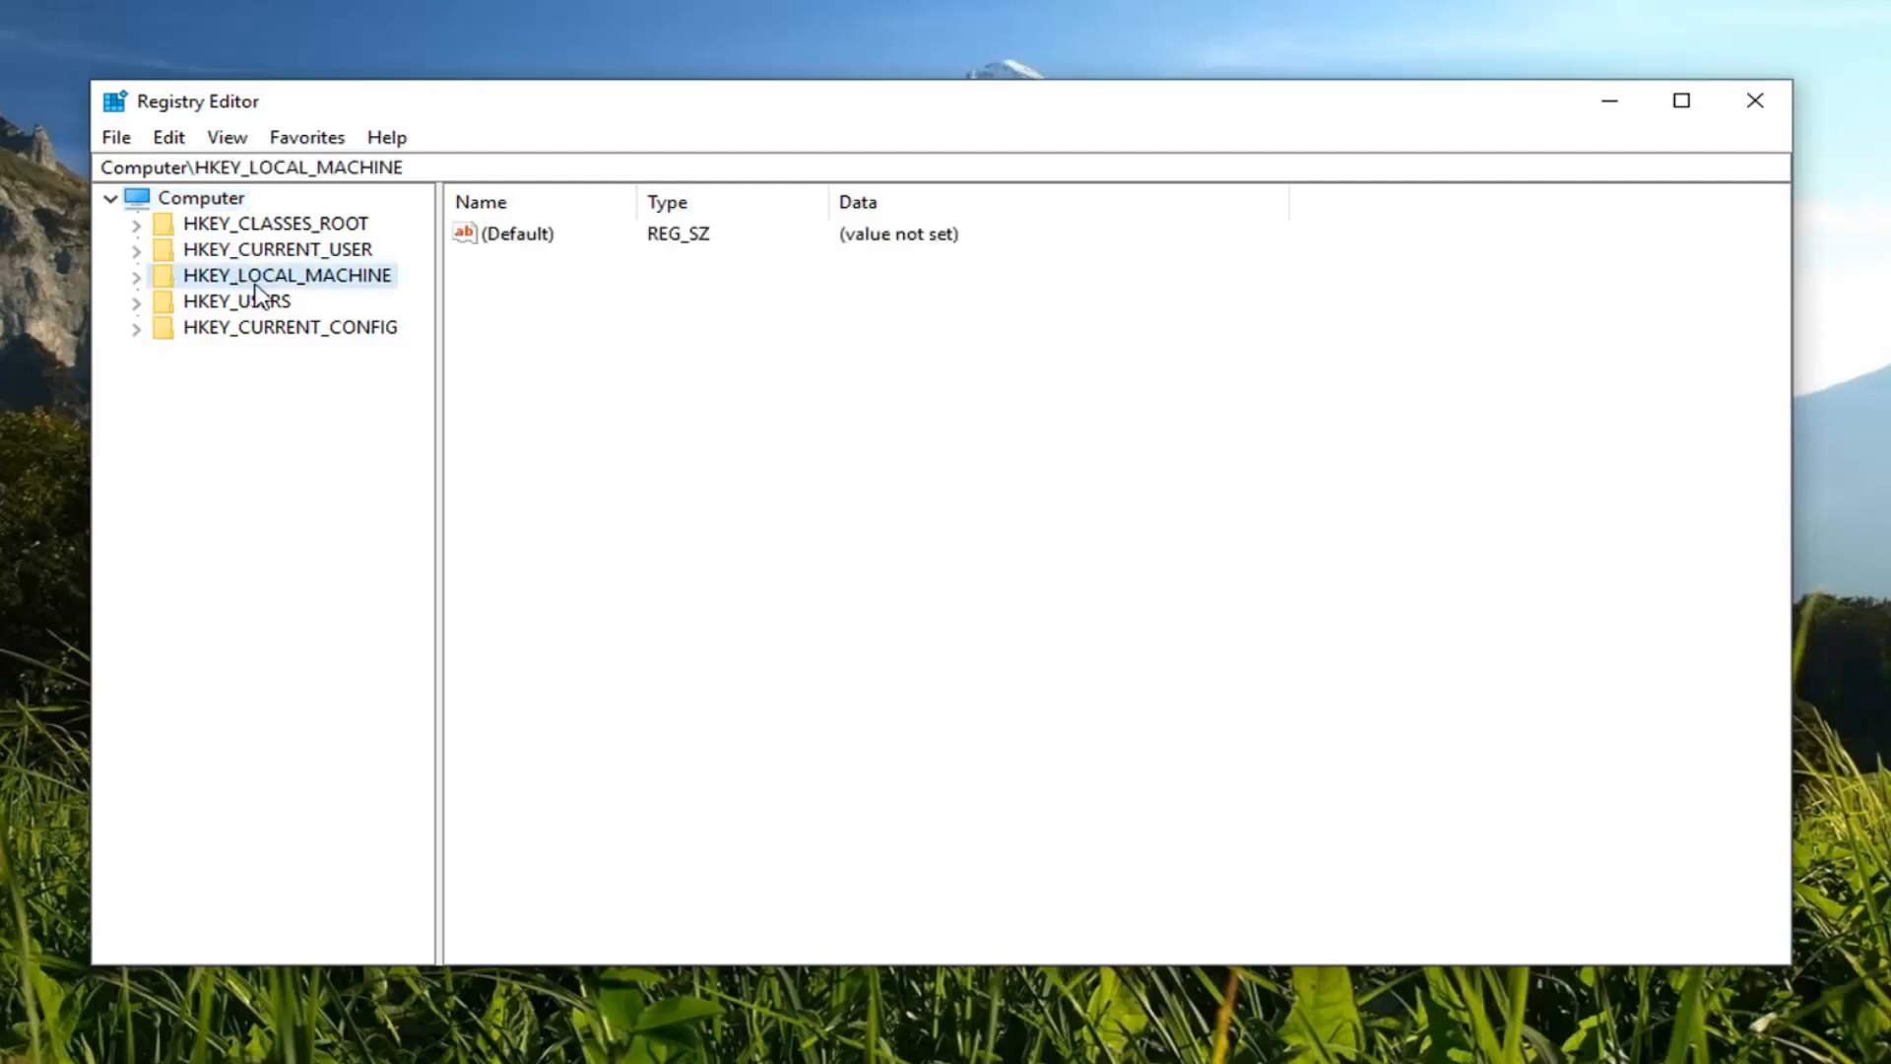
left_click(137, 278)
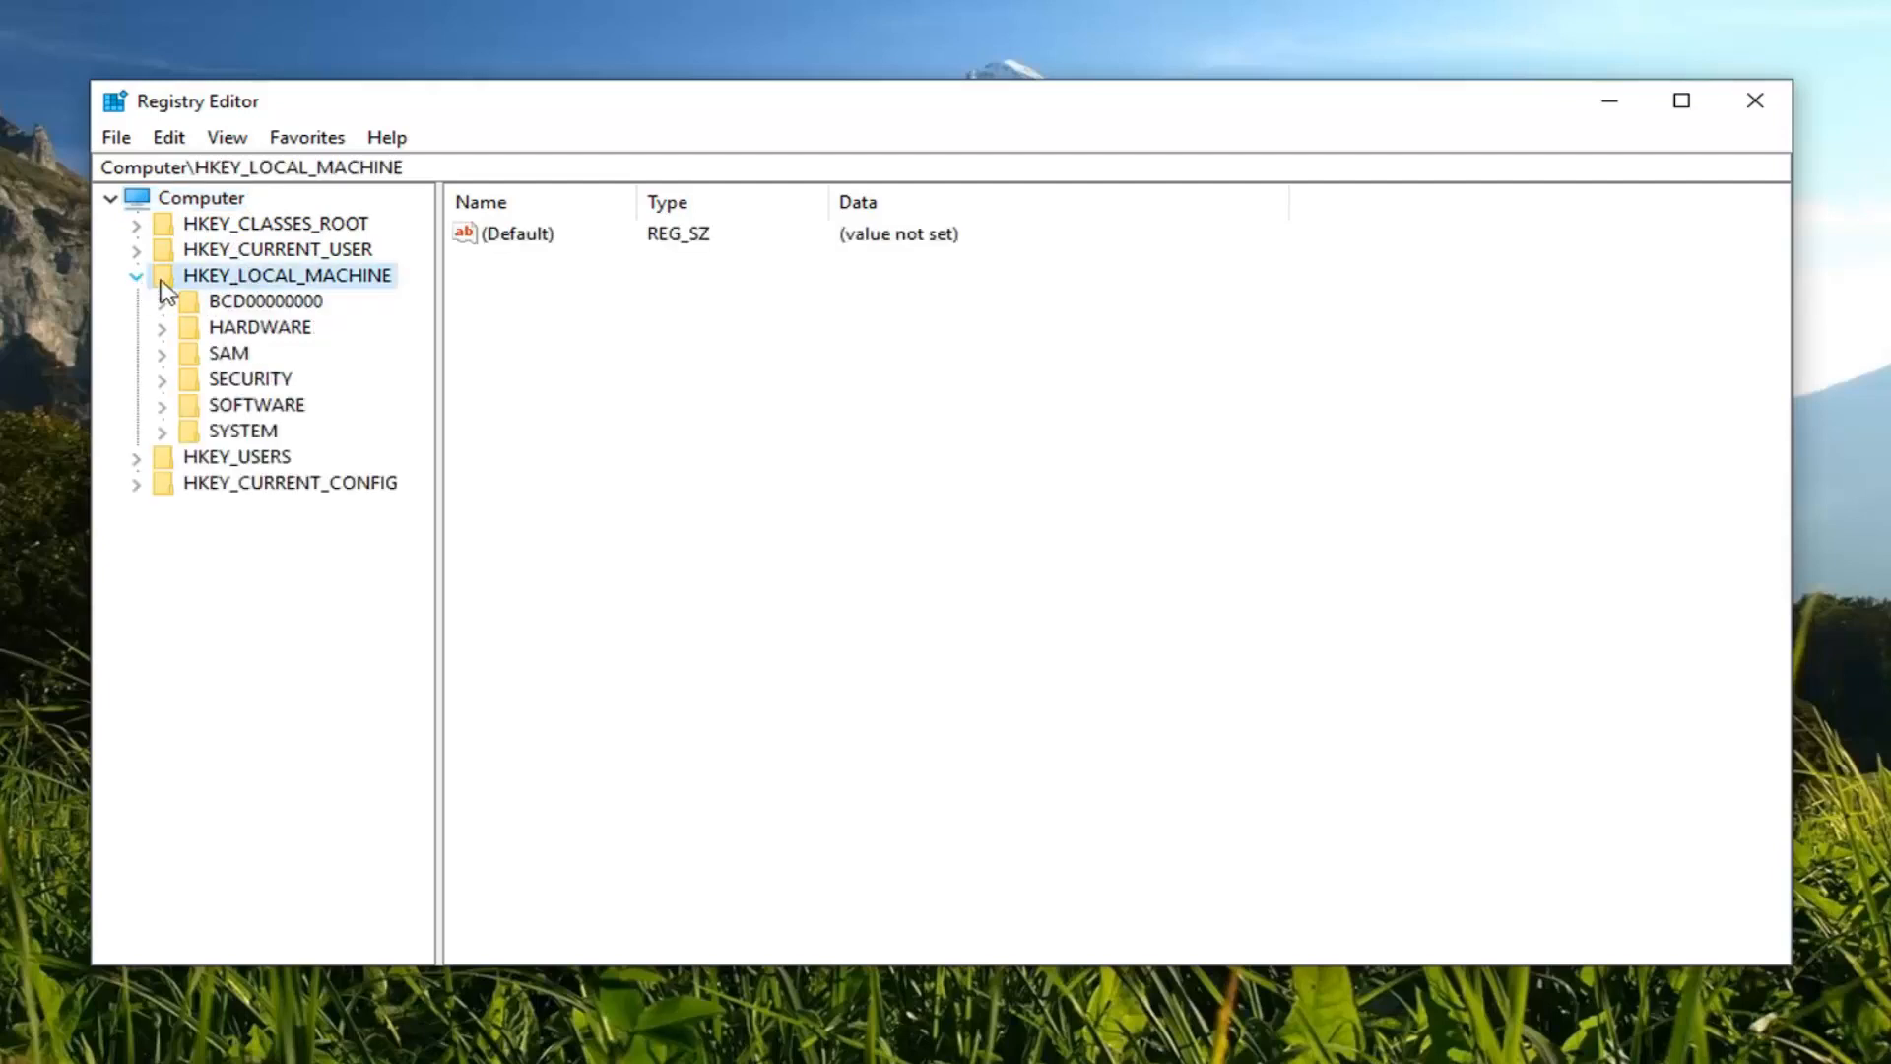
left_click(222, 404)
left_click(161, 406)
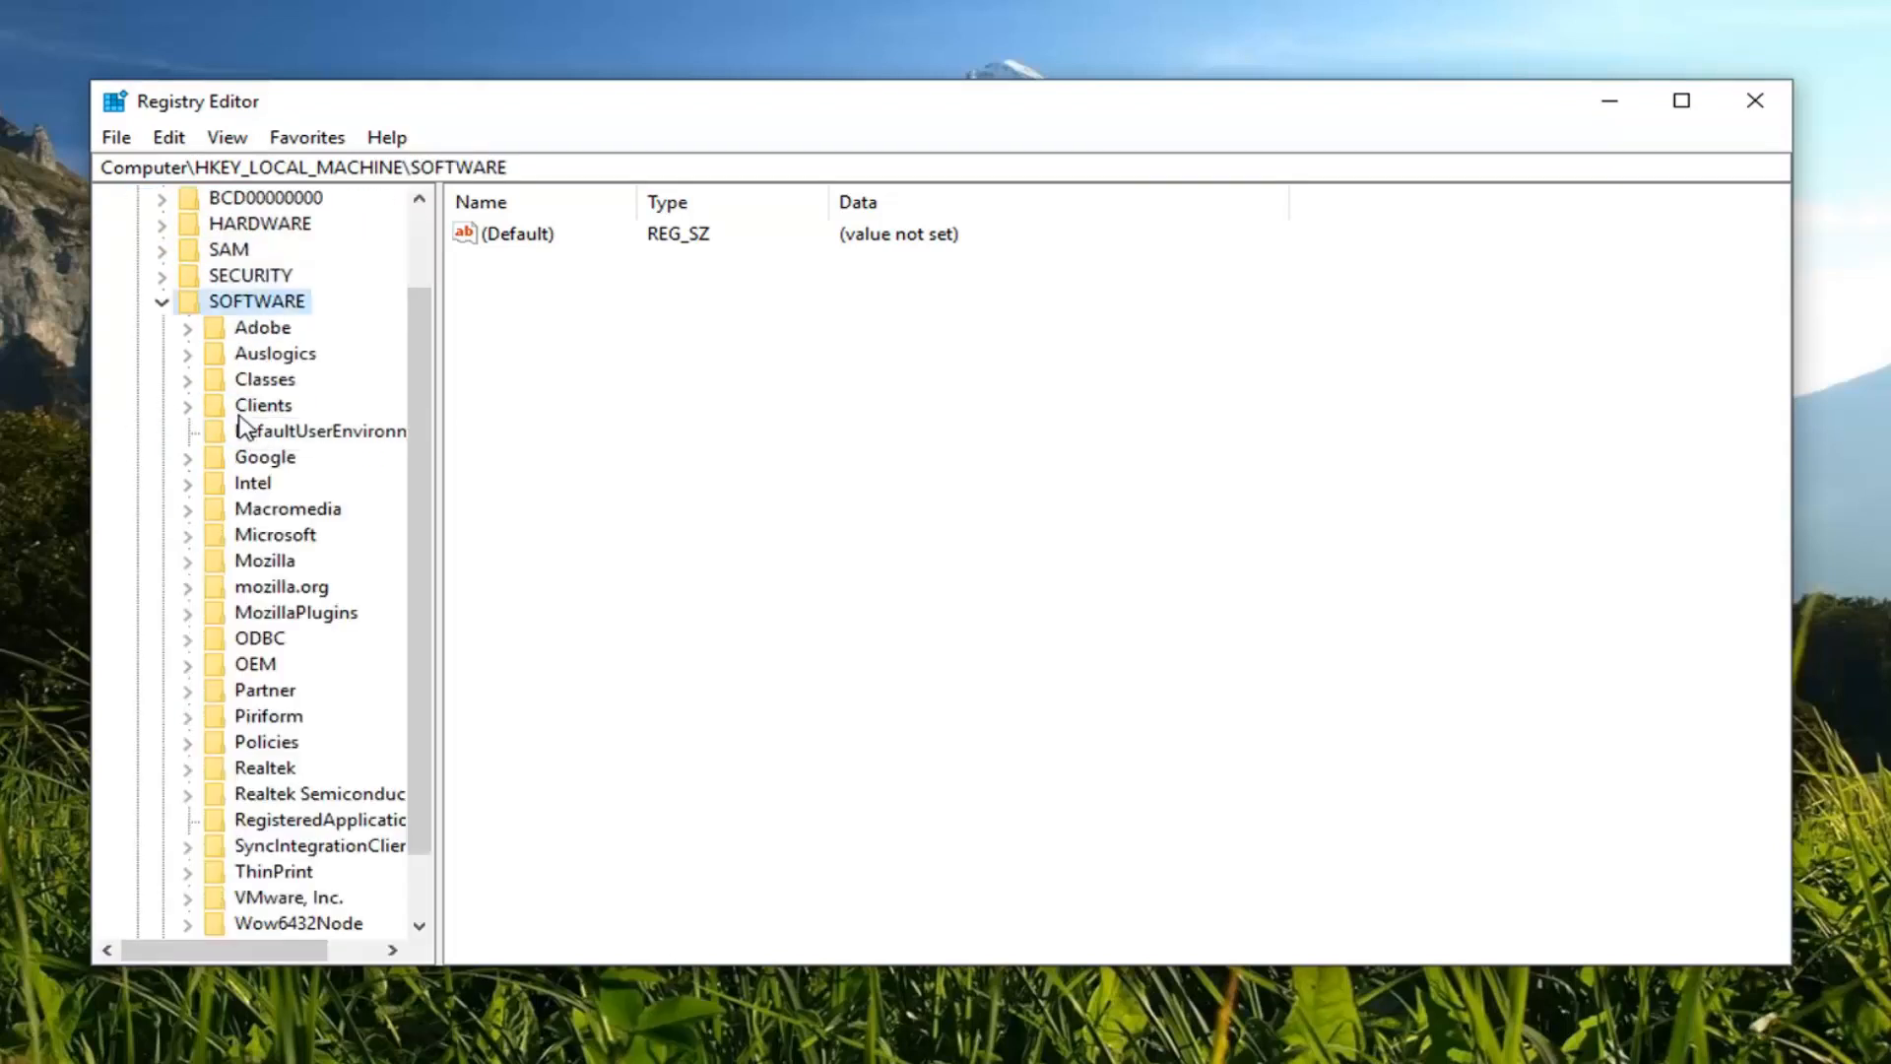
scroll(244, 425, "down", 1)
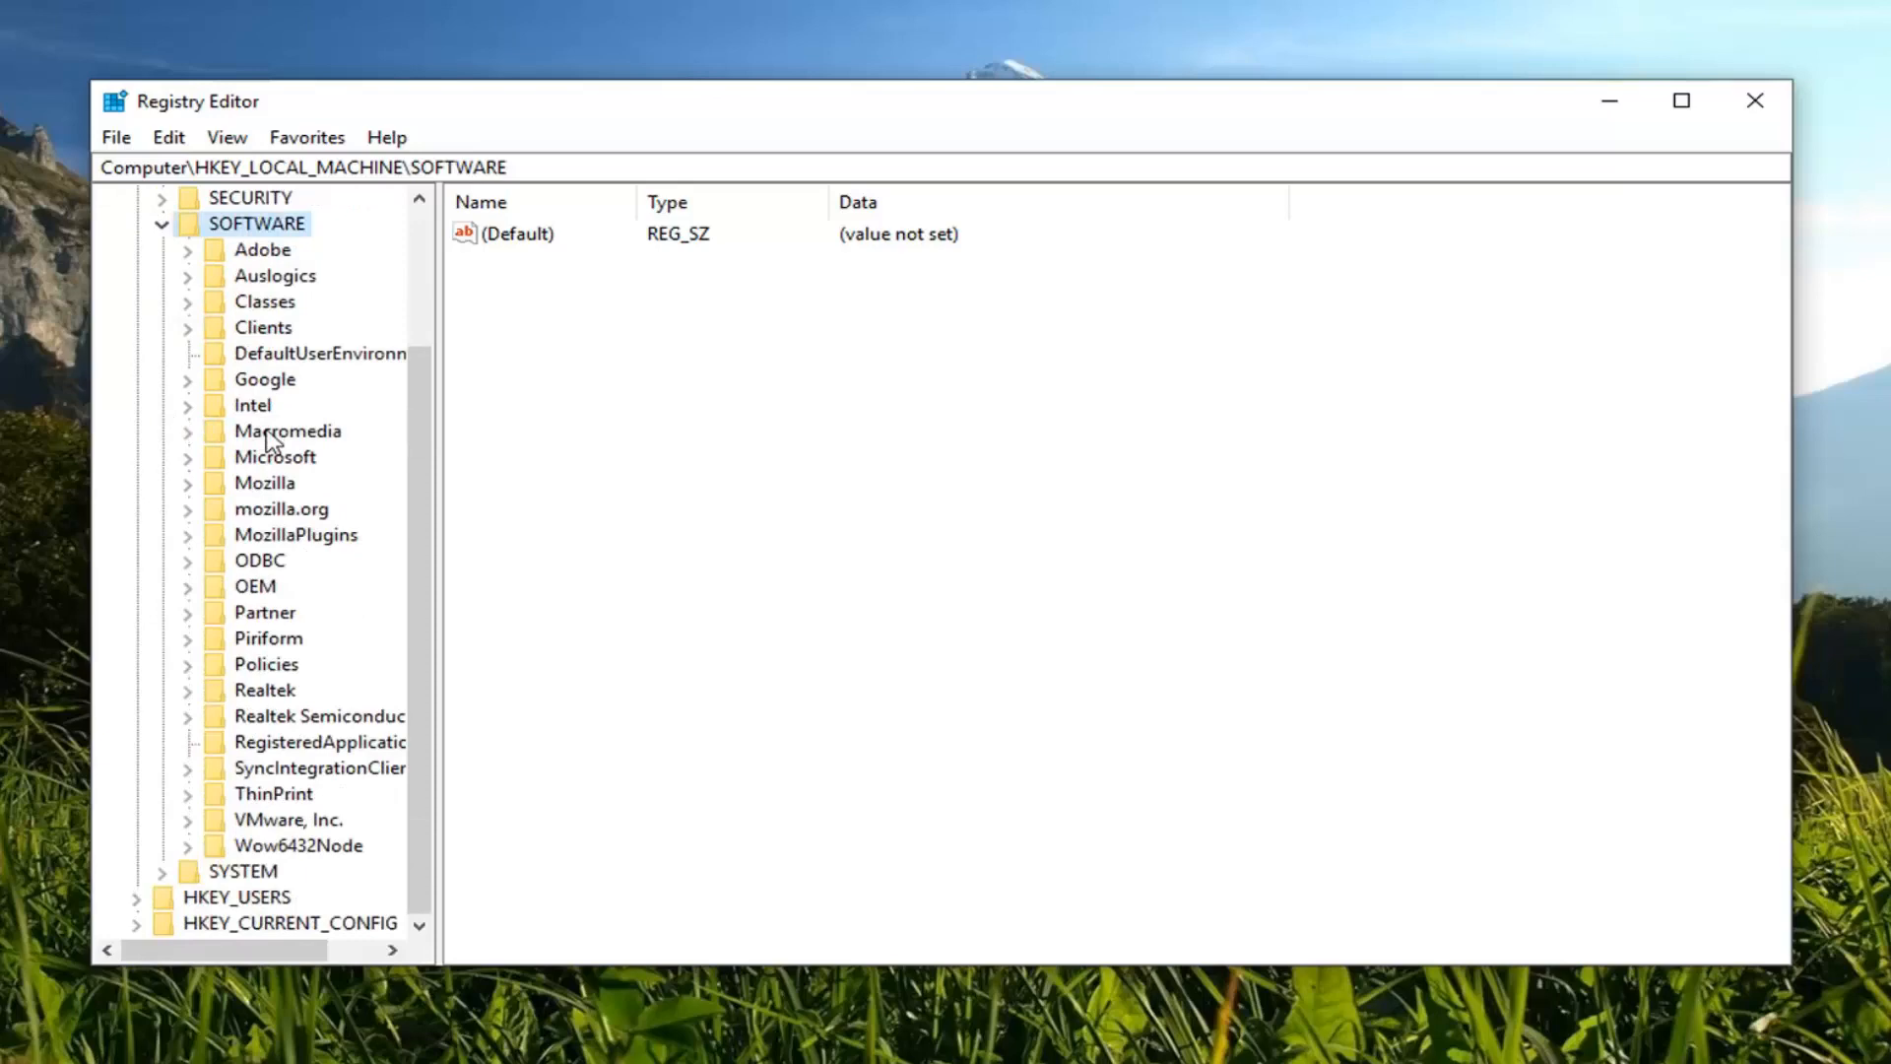
left_click(187, 457)
left_click_drag(440, 456, 766, 464)
Open the Windows NT\CurrentVersion\SoftwareProtectionPlatform key under Microsoft
scroll(271, 481, "down", 20)
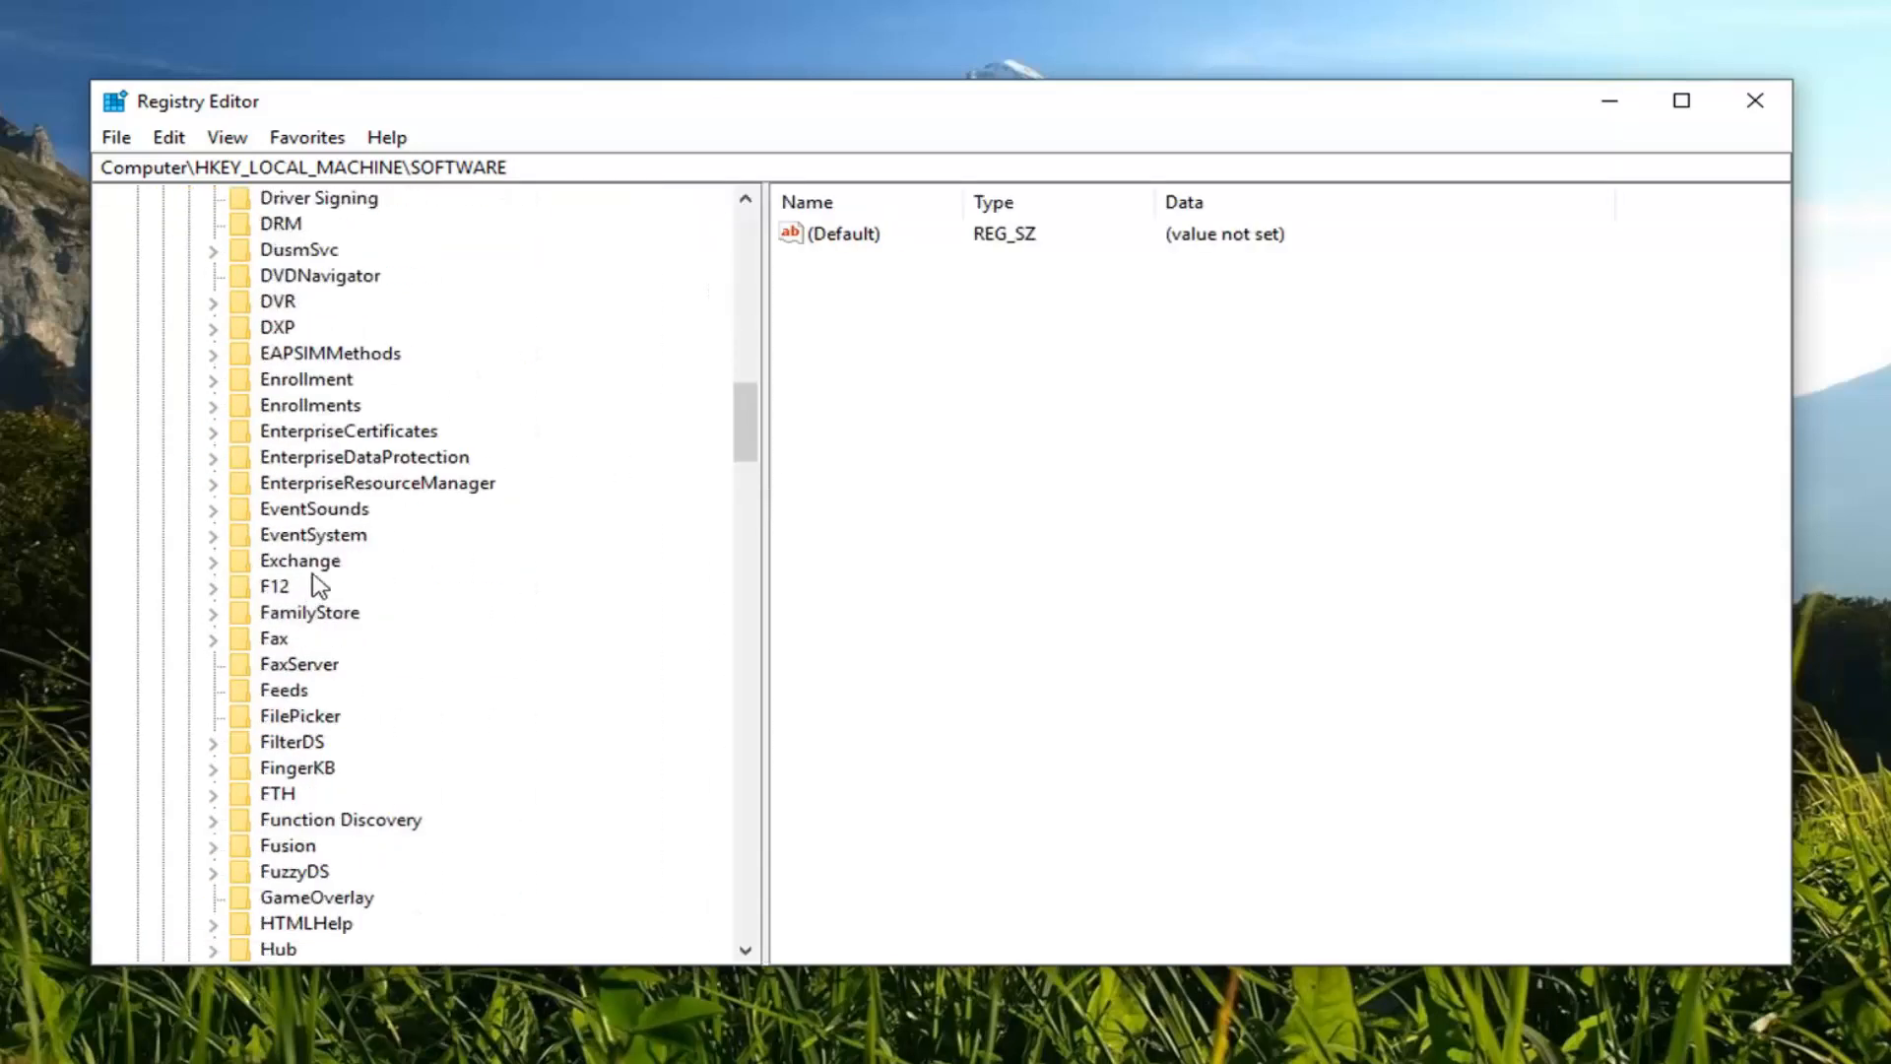
scroll(315, 584, "down", 20)
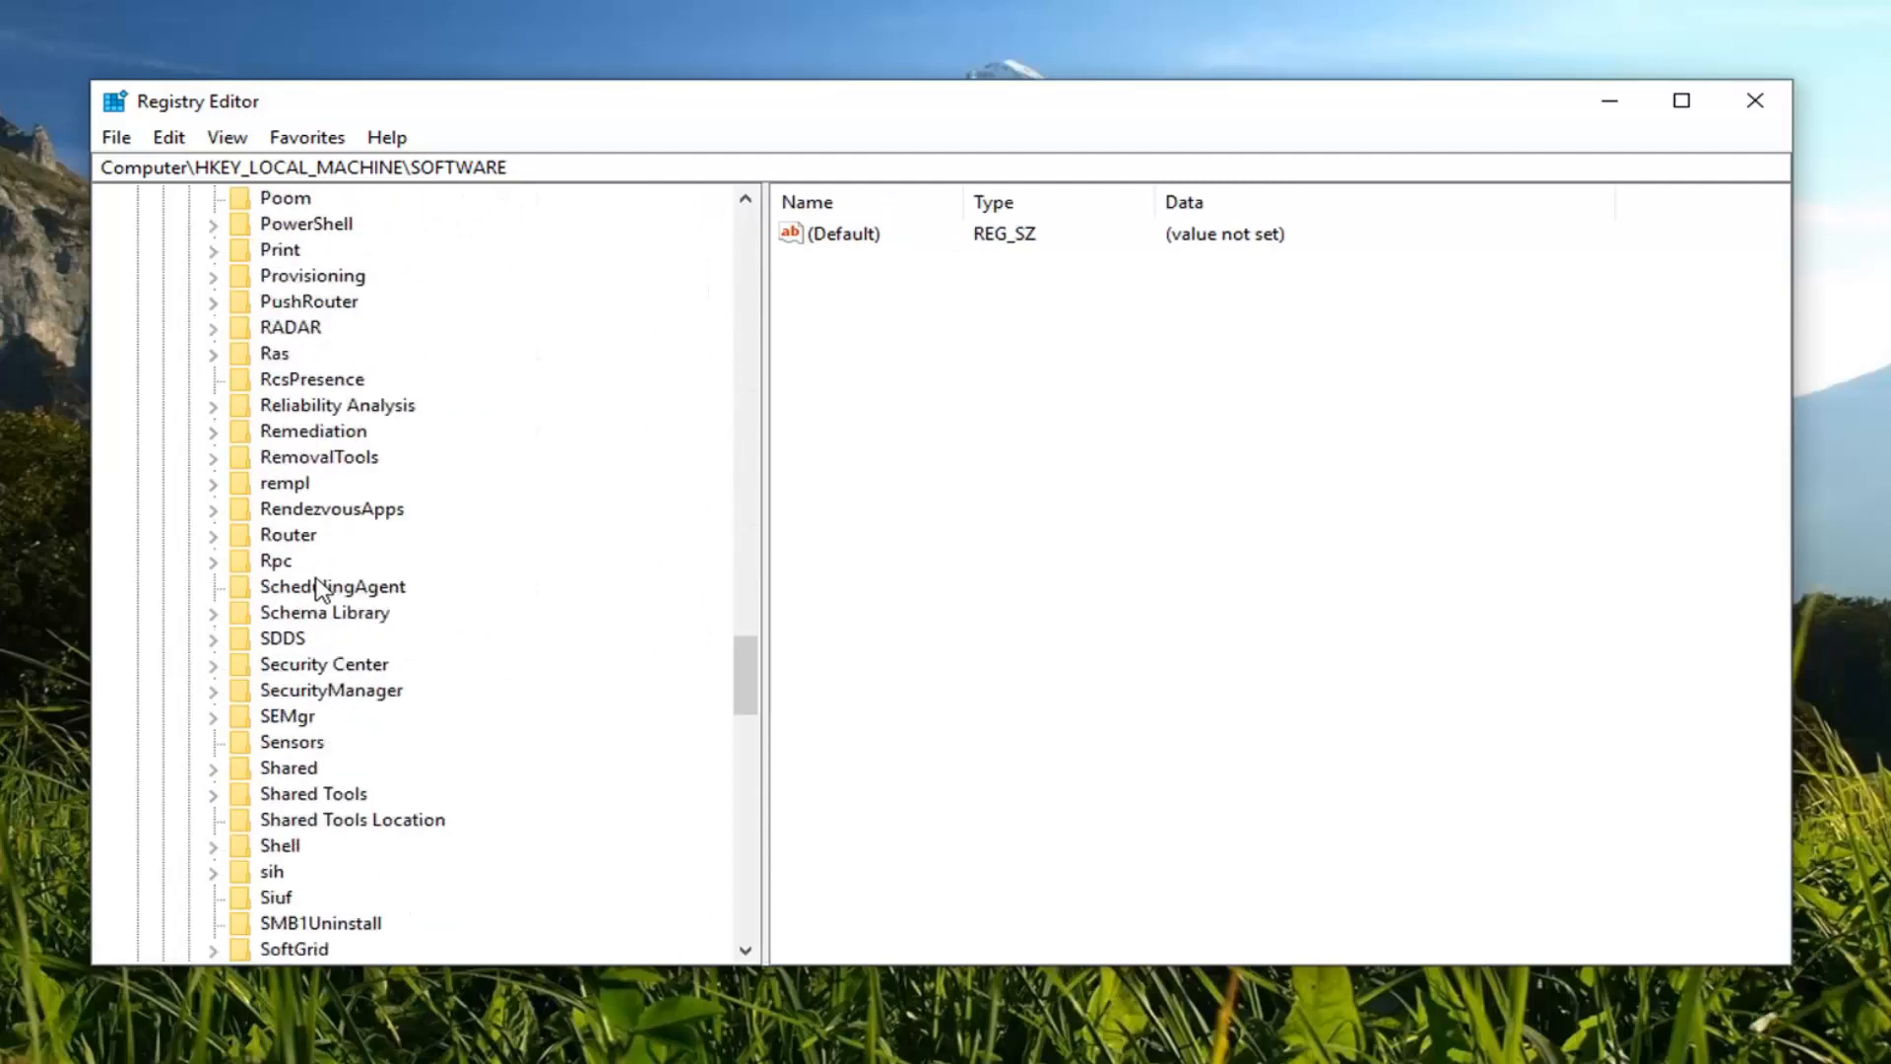
scroll(307, 611, "down", 5)
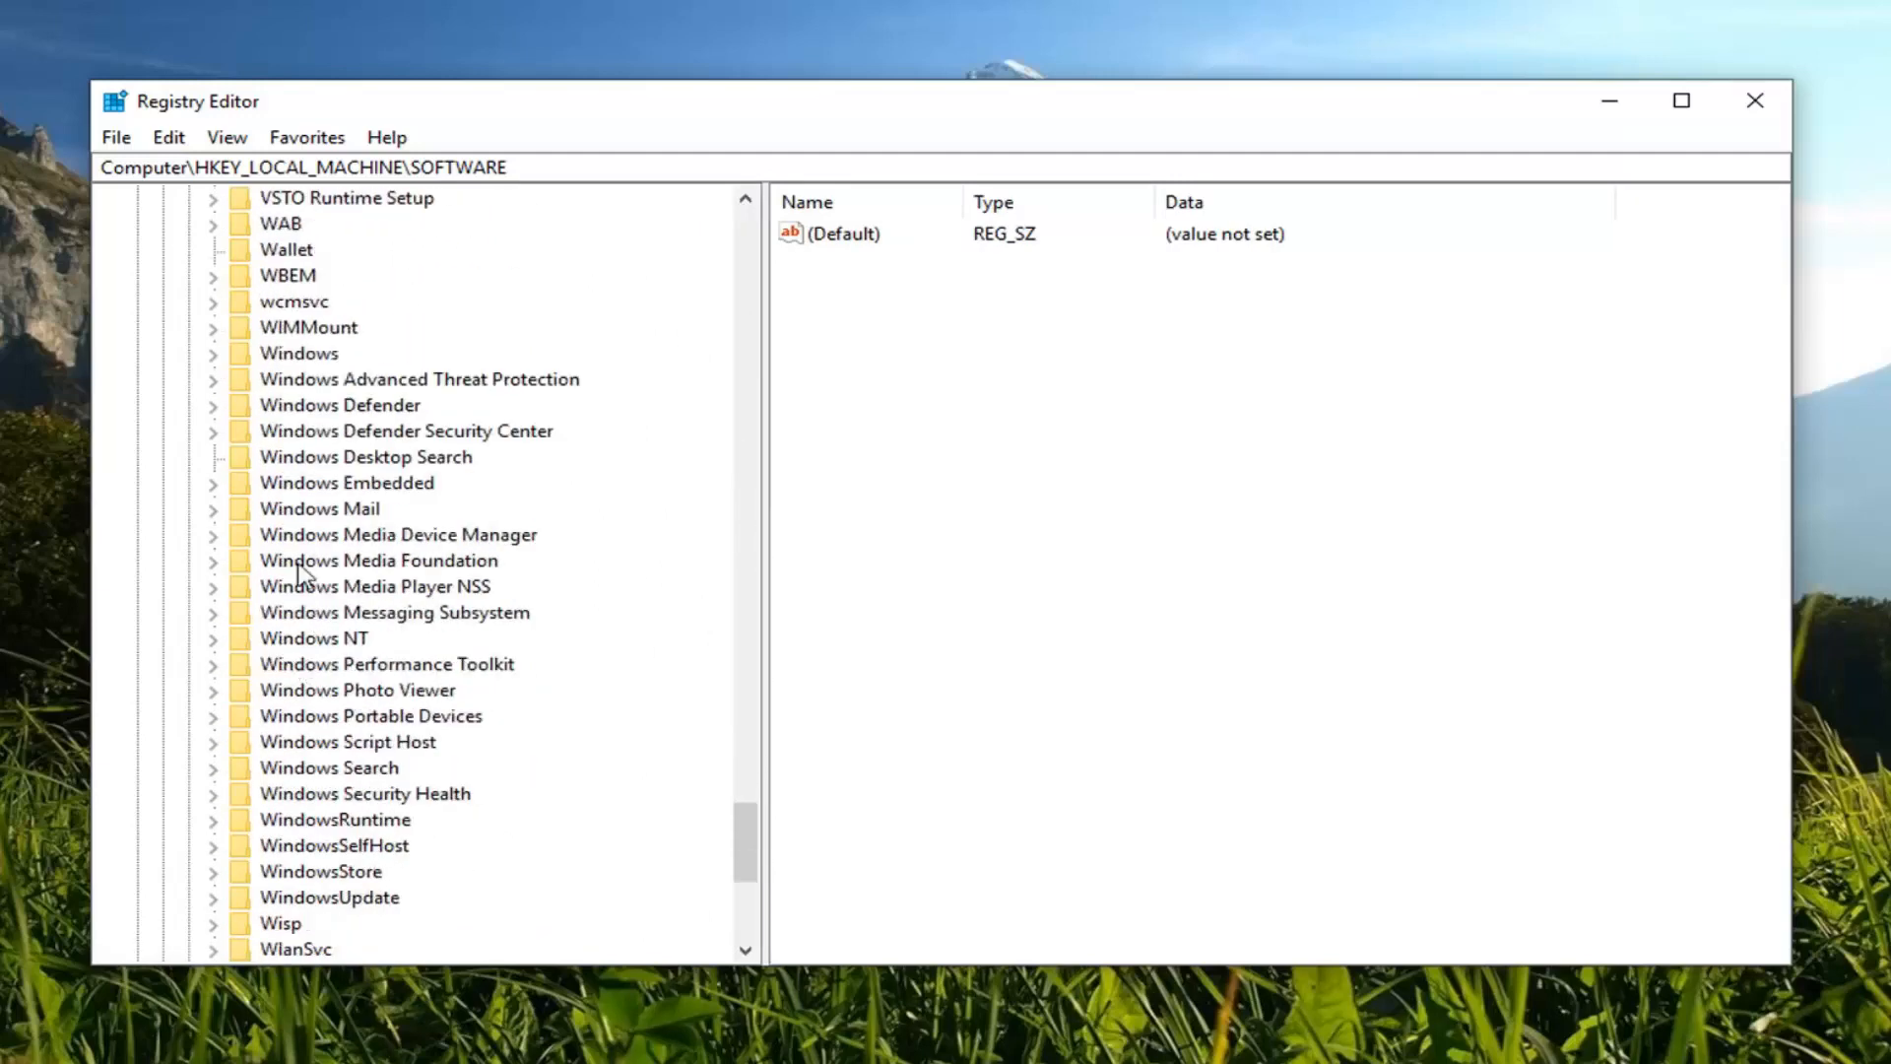
left_click(300, 638)
left_click(213, 639)
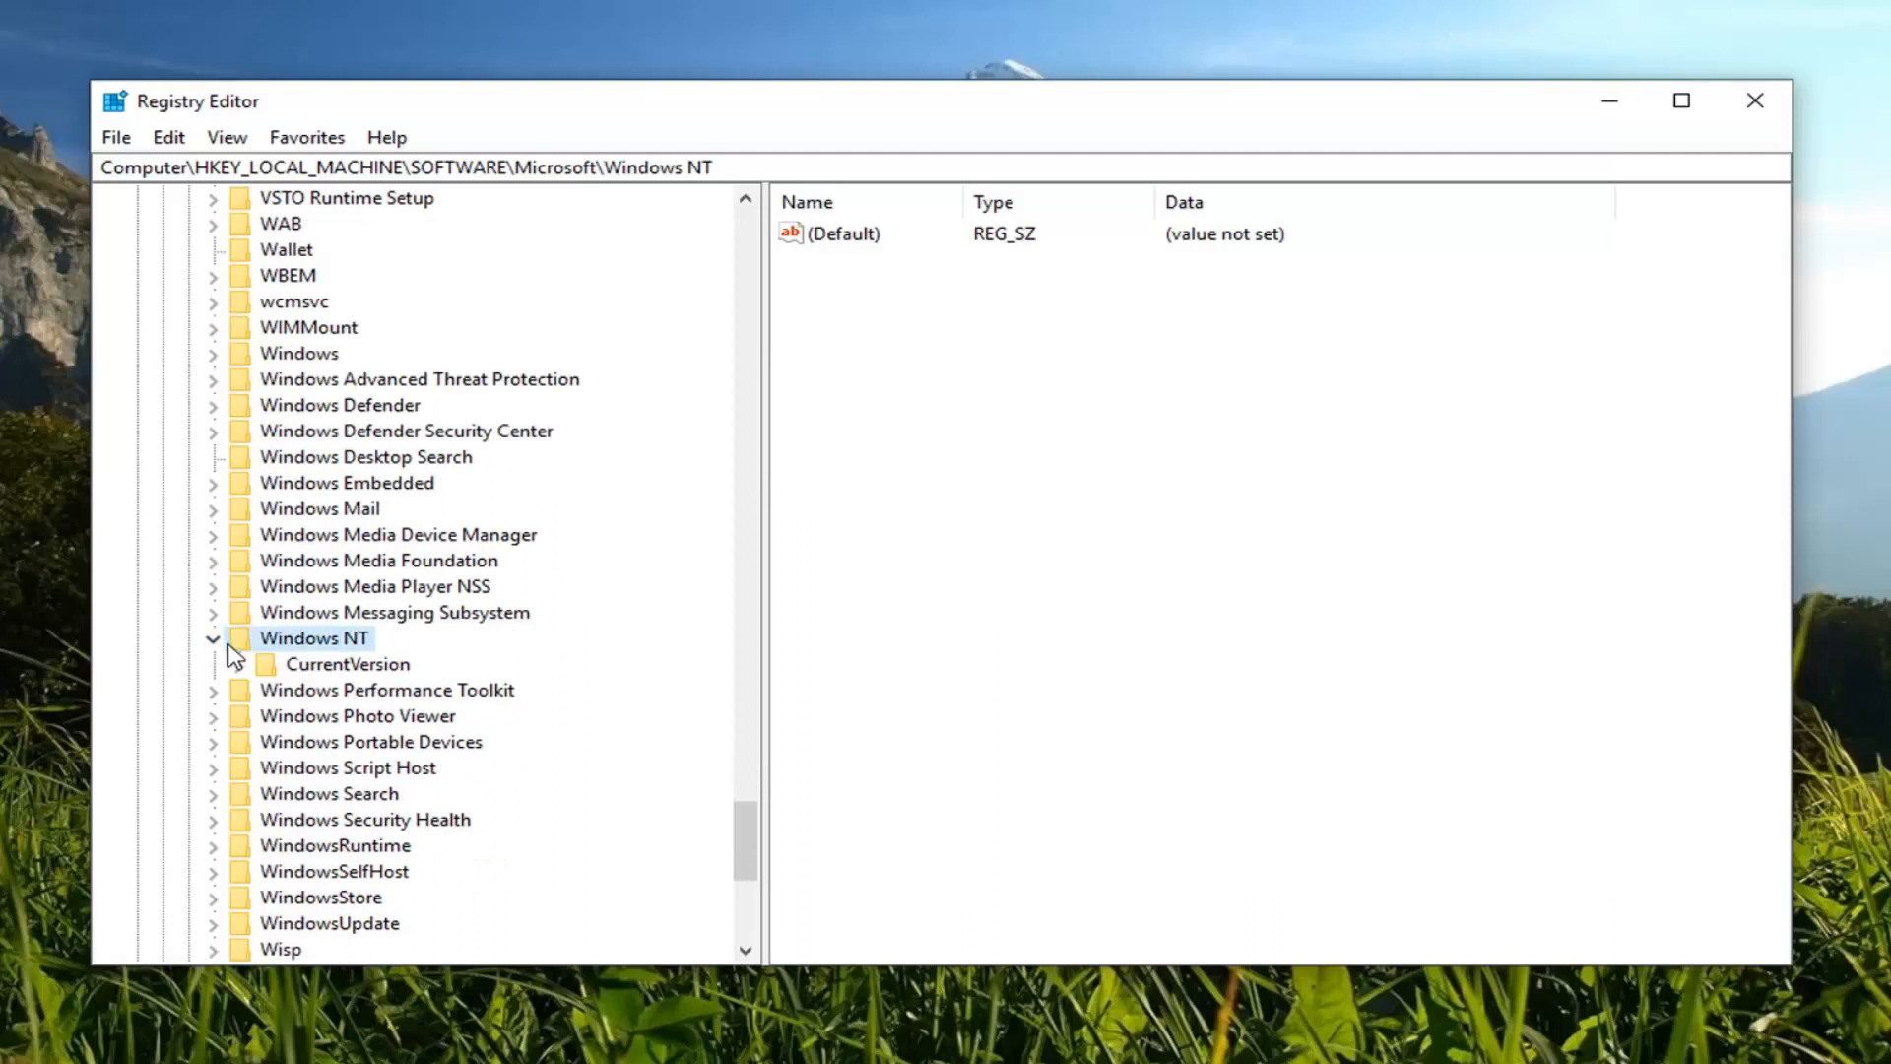
left_click(236, 667)
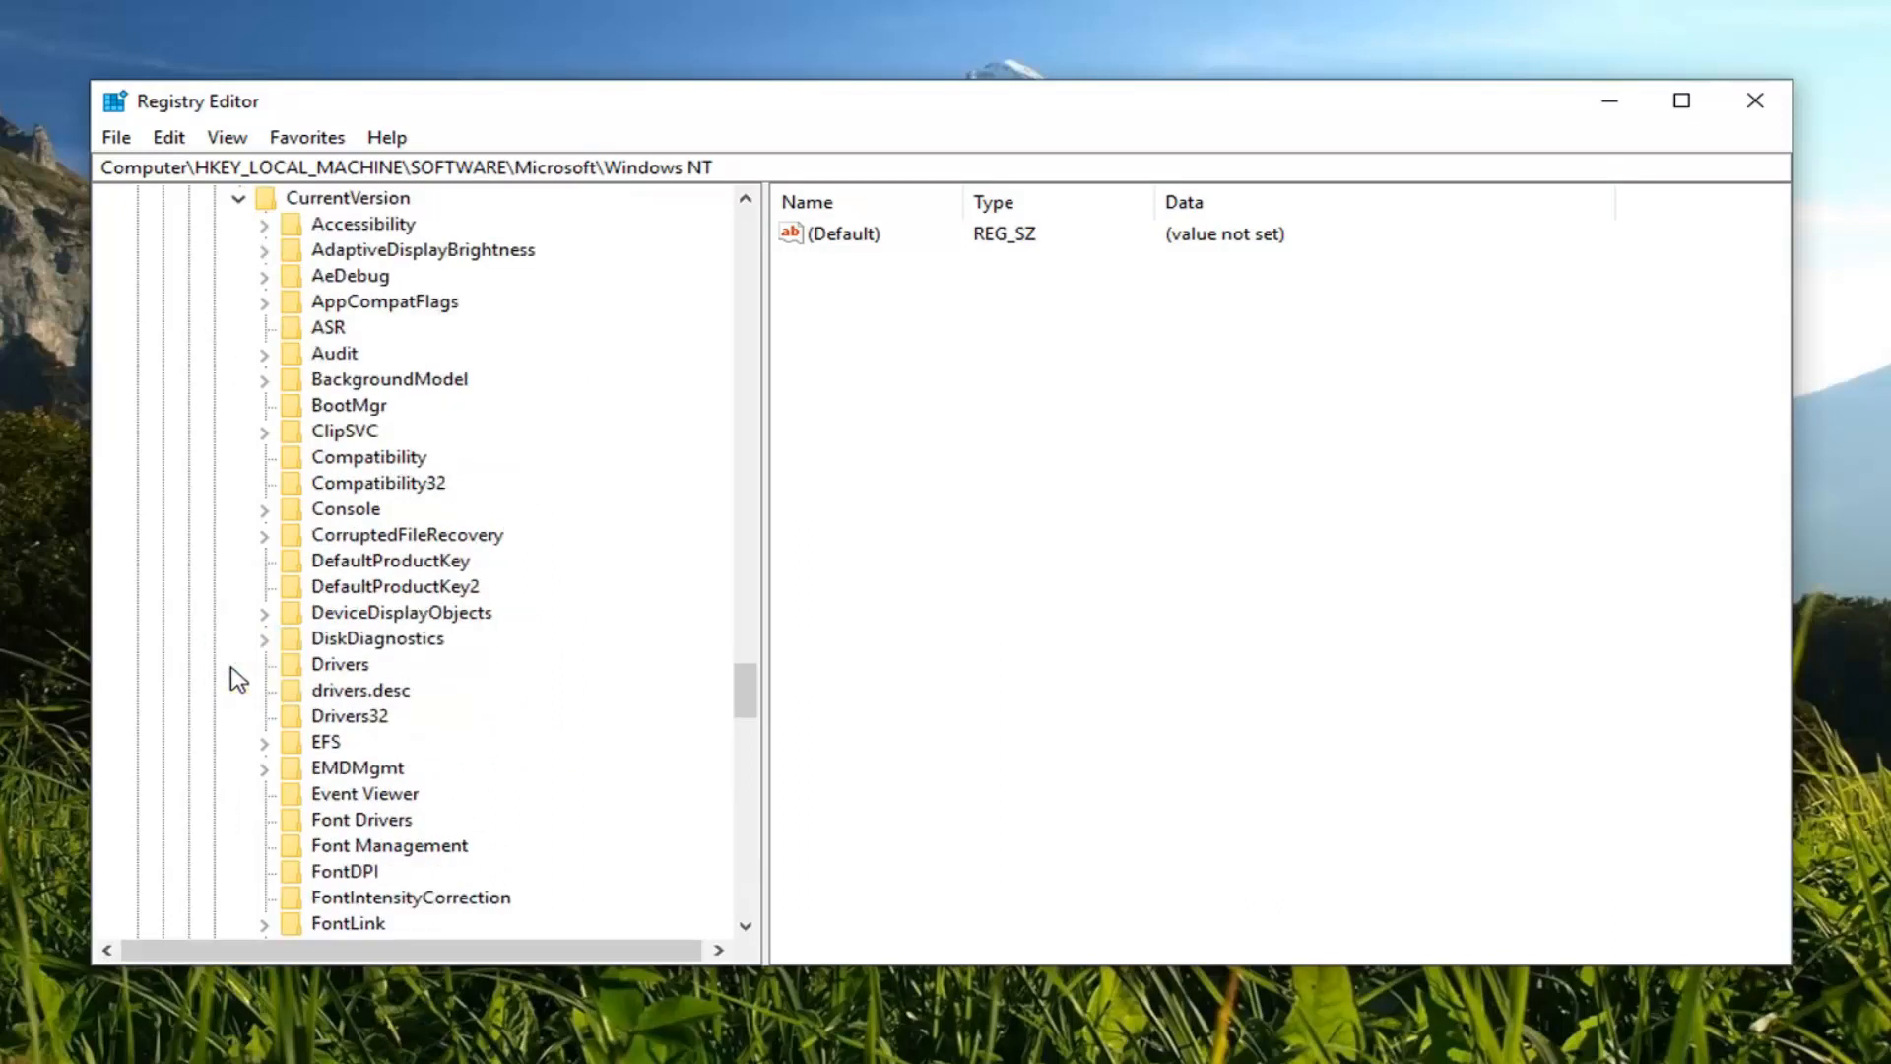
scroll(391, 621, "down", 7)
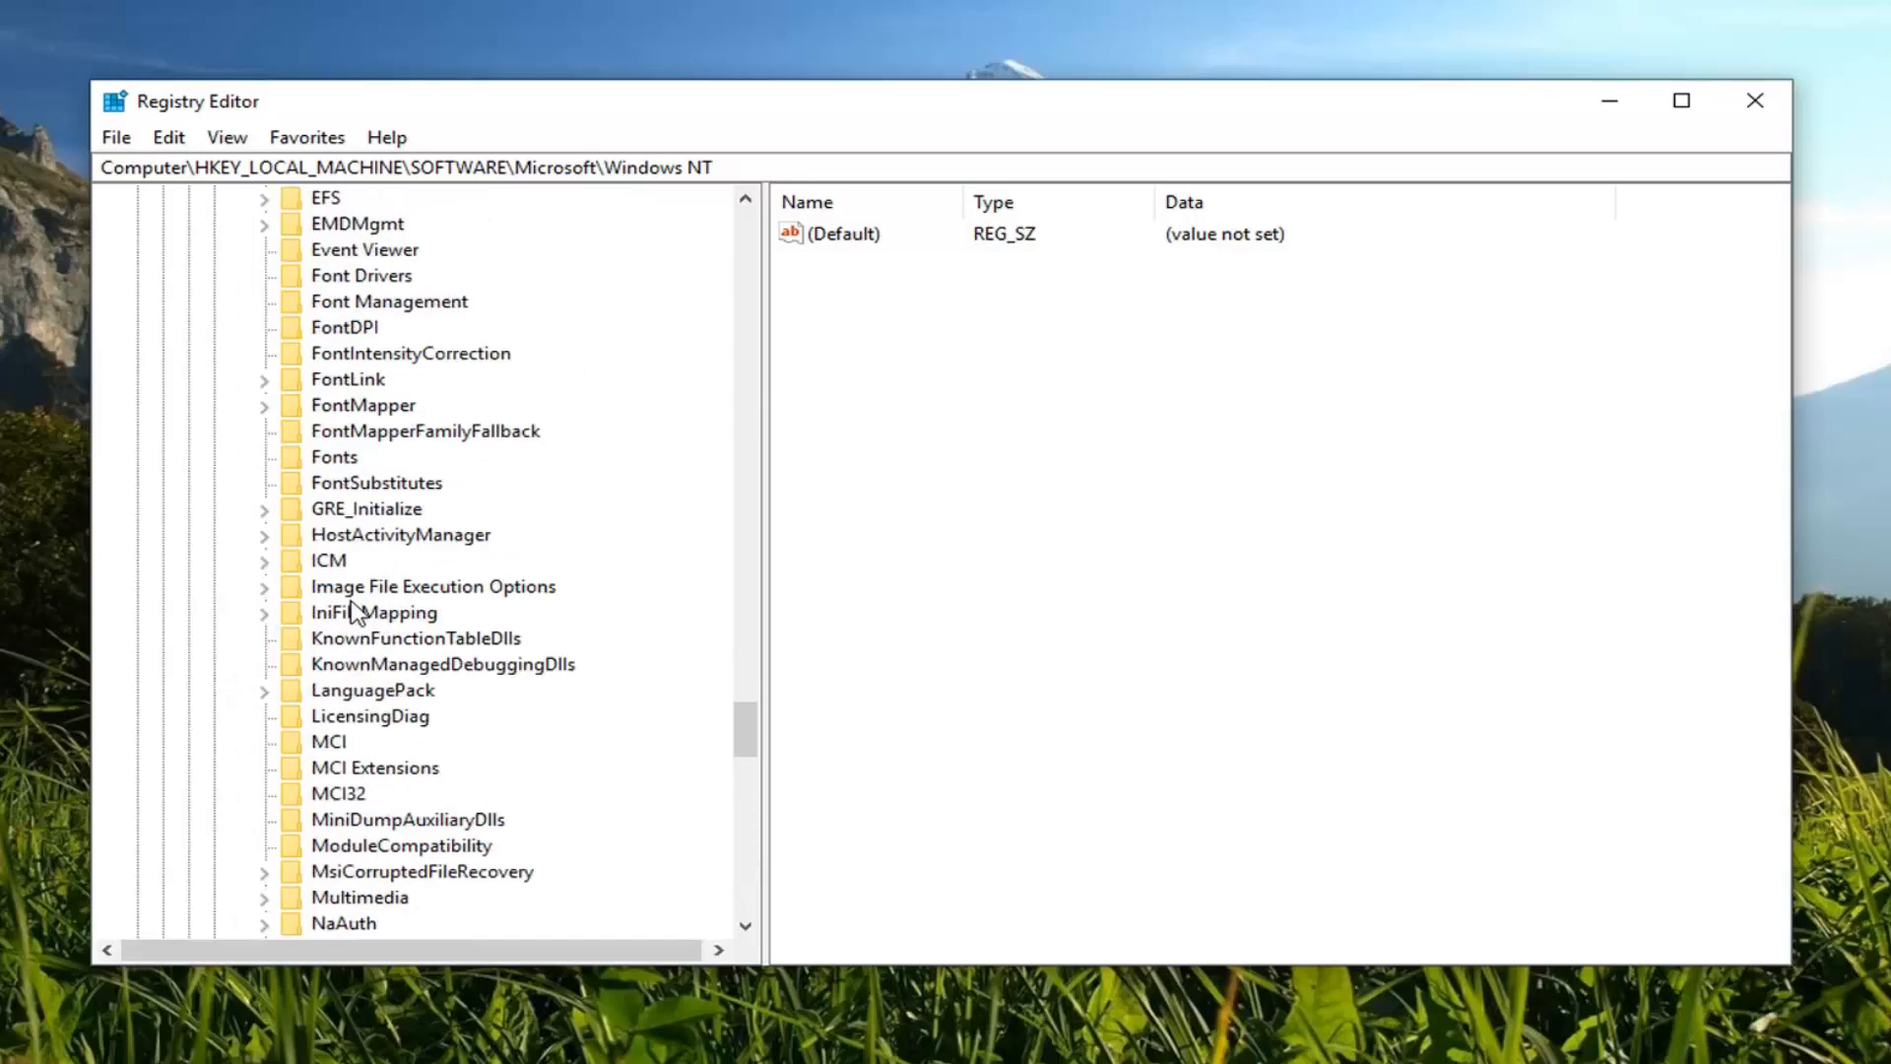
scroll(355, 612, "down", 10)
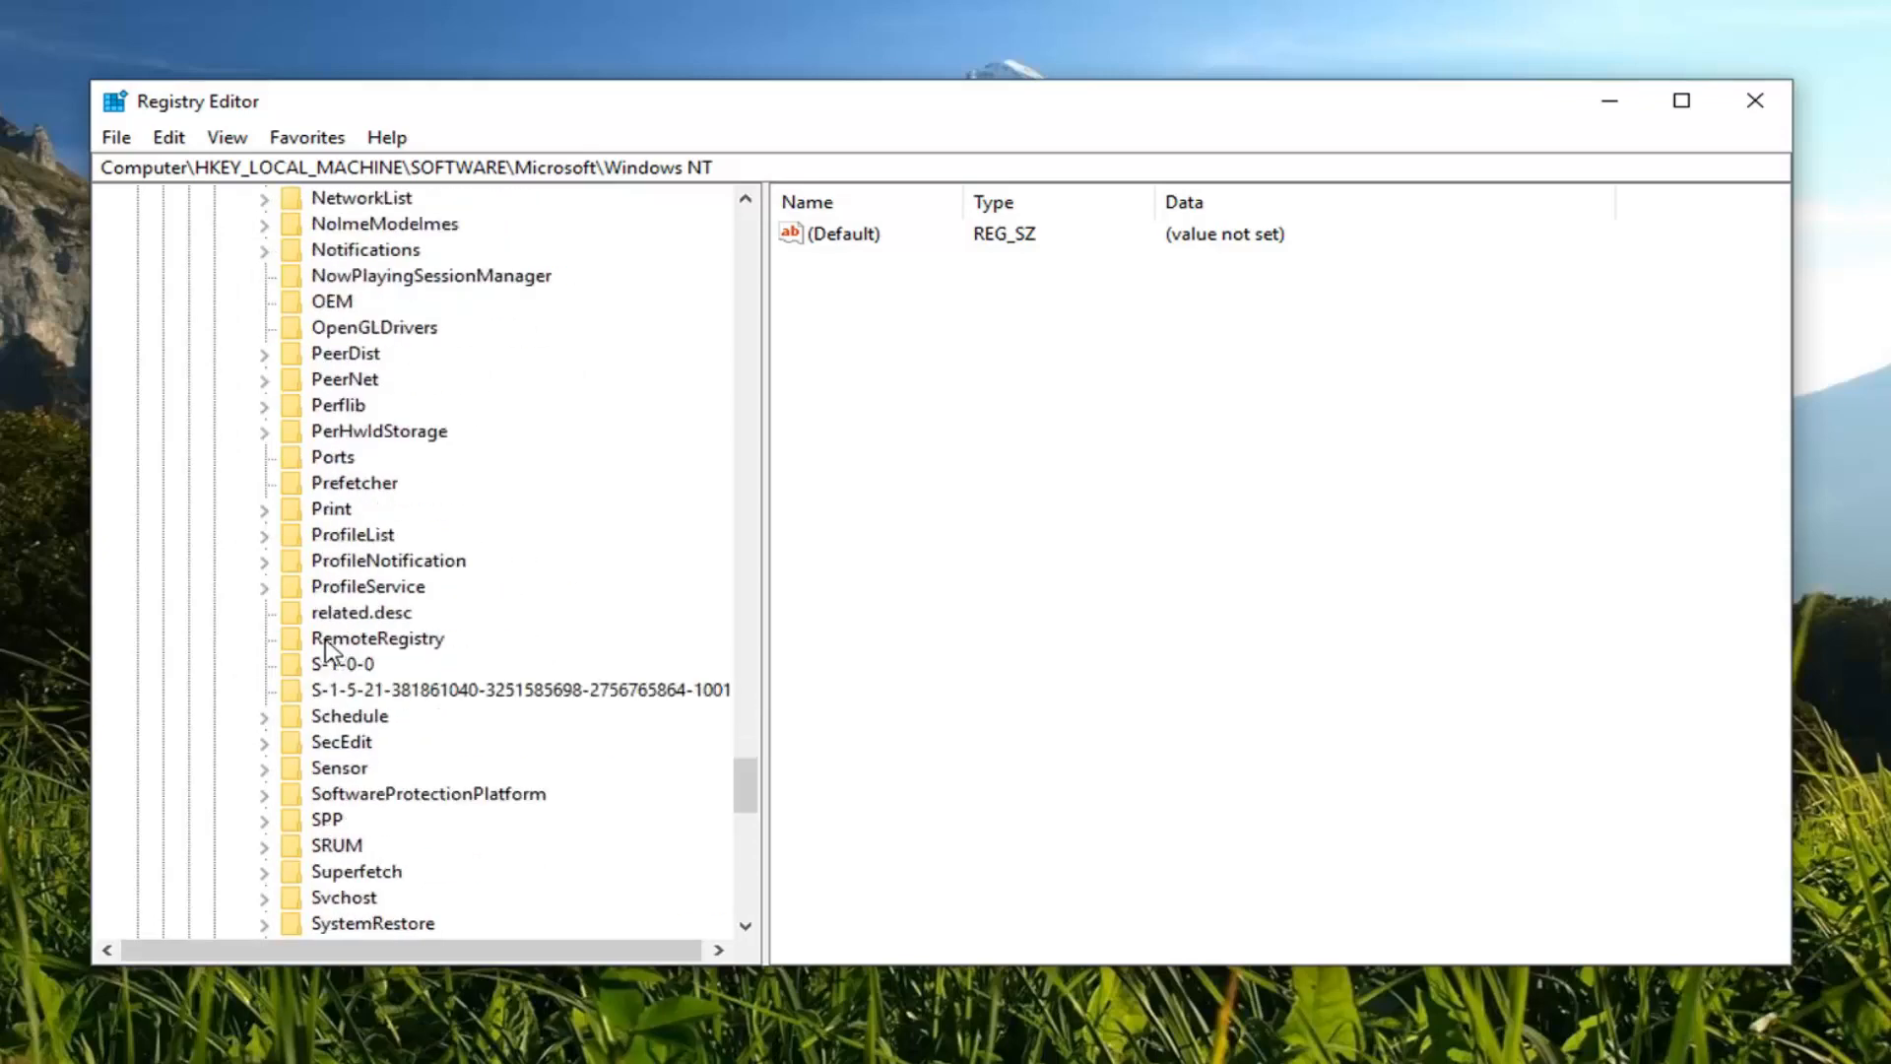
scroll(328, 653, "down", 1)
left_click(399, 717)
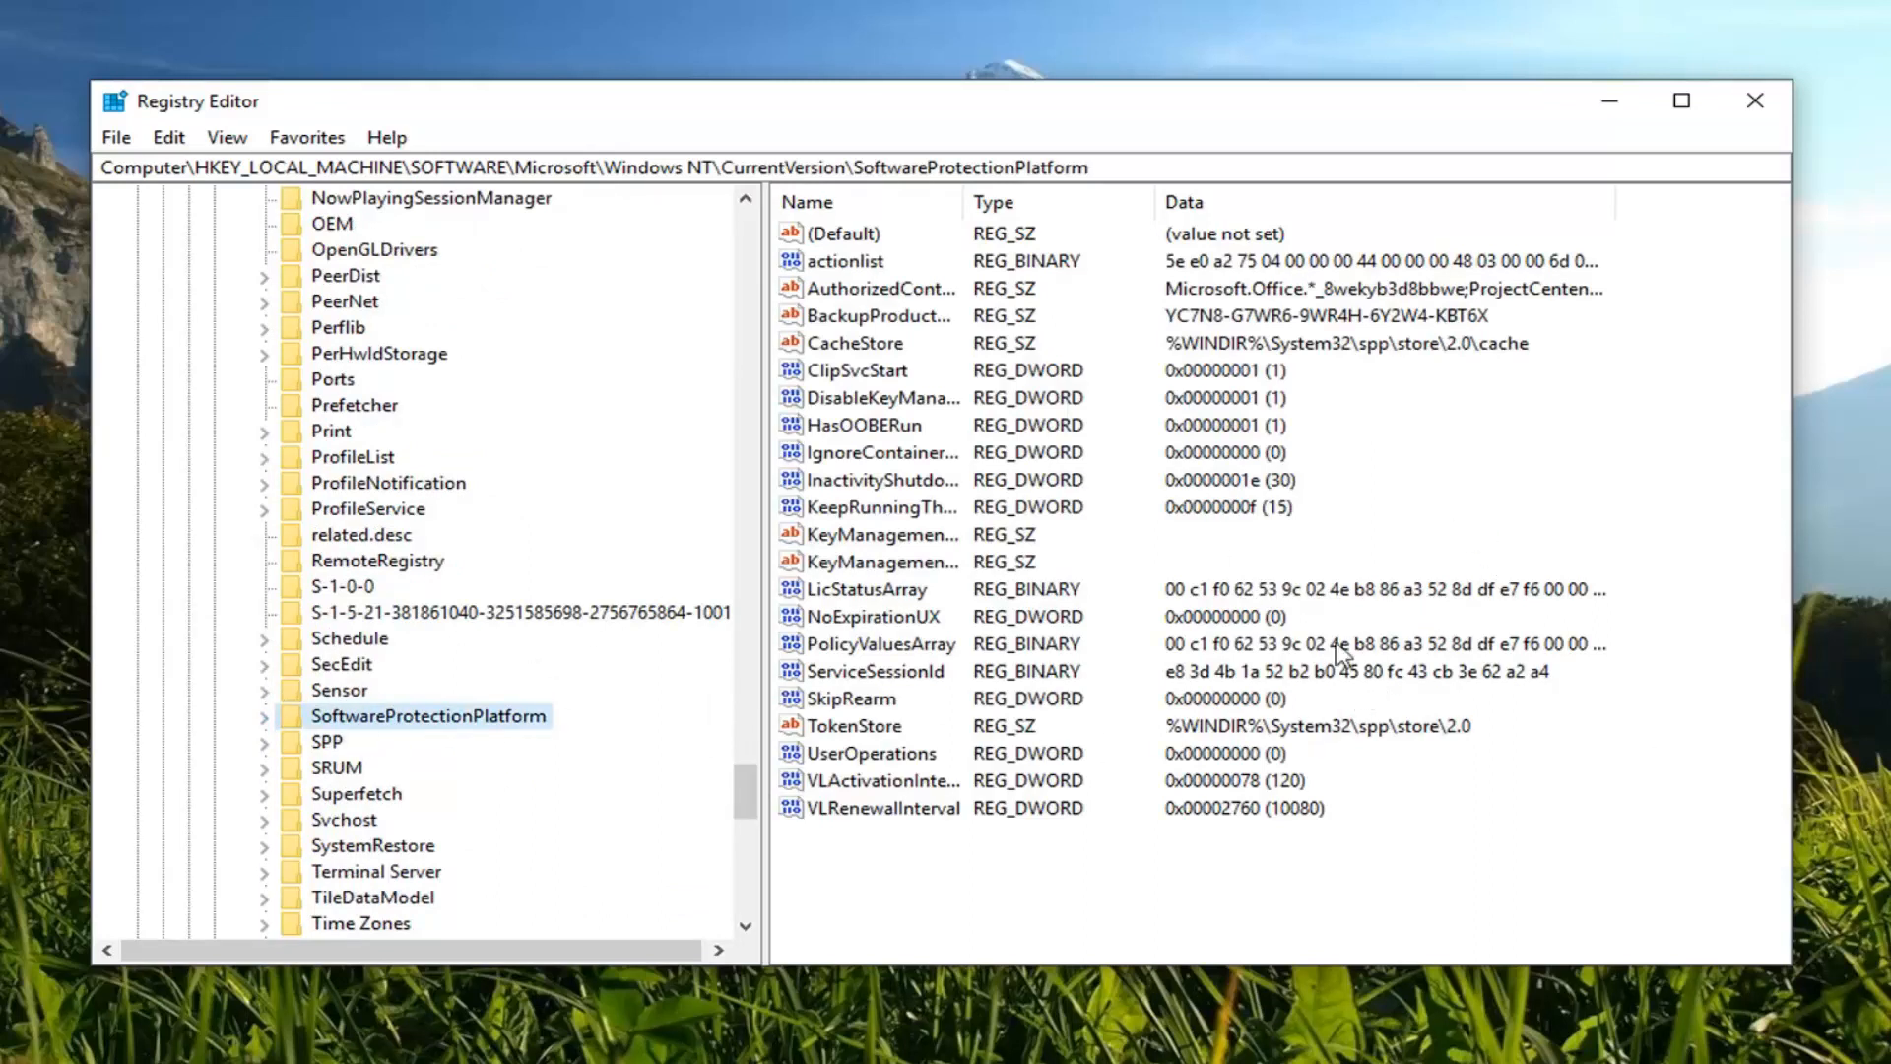
Set the SkipRearm DWORD's value data to 1 in hexadecimal and close the Registry Editor
double_click(851, 698)
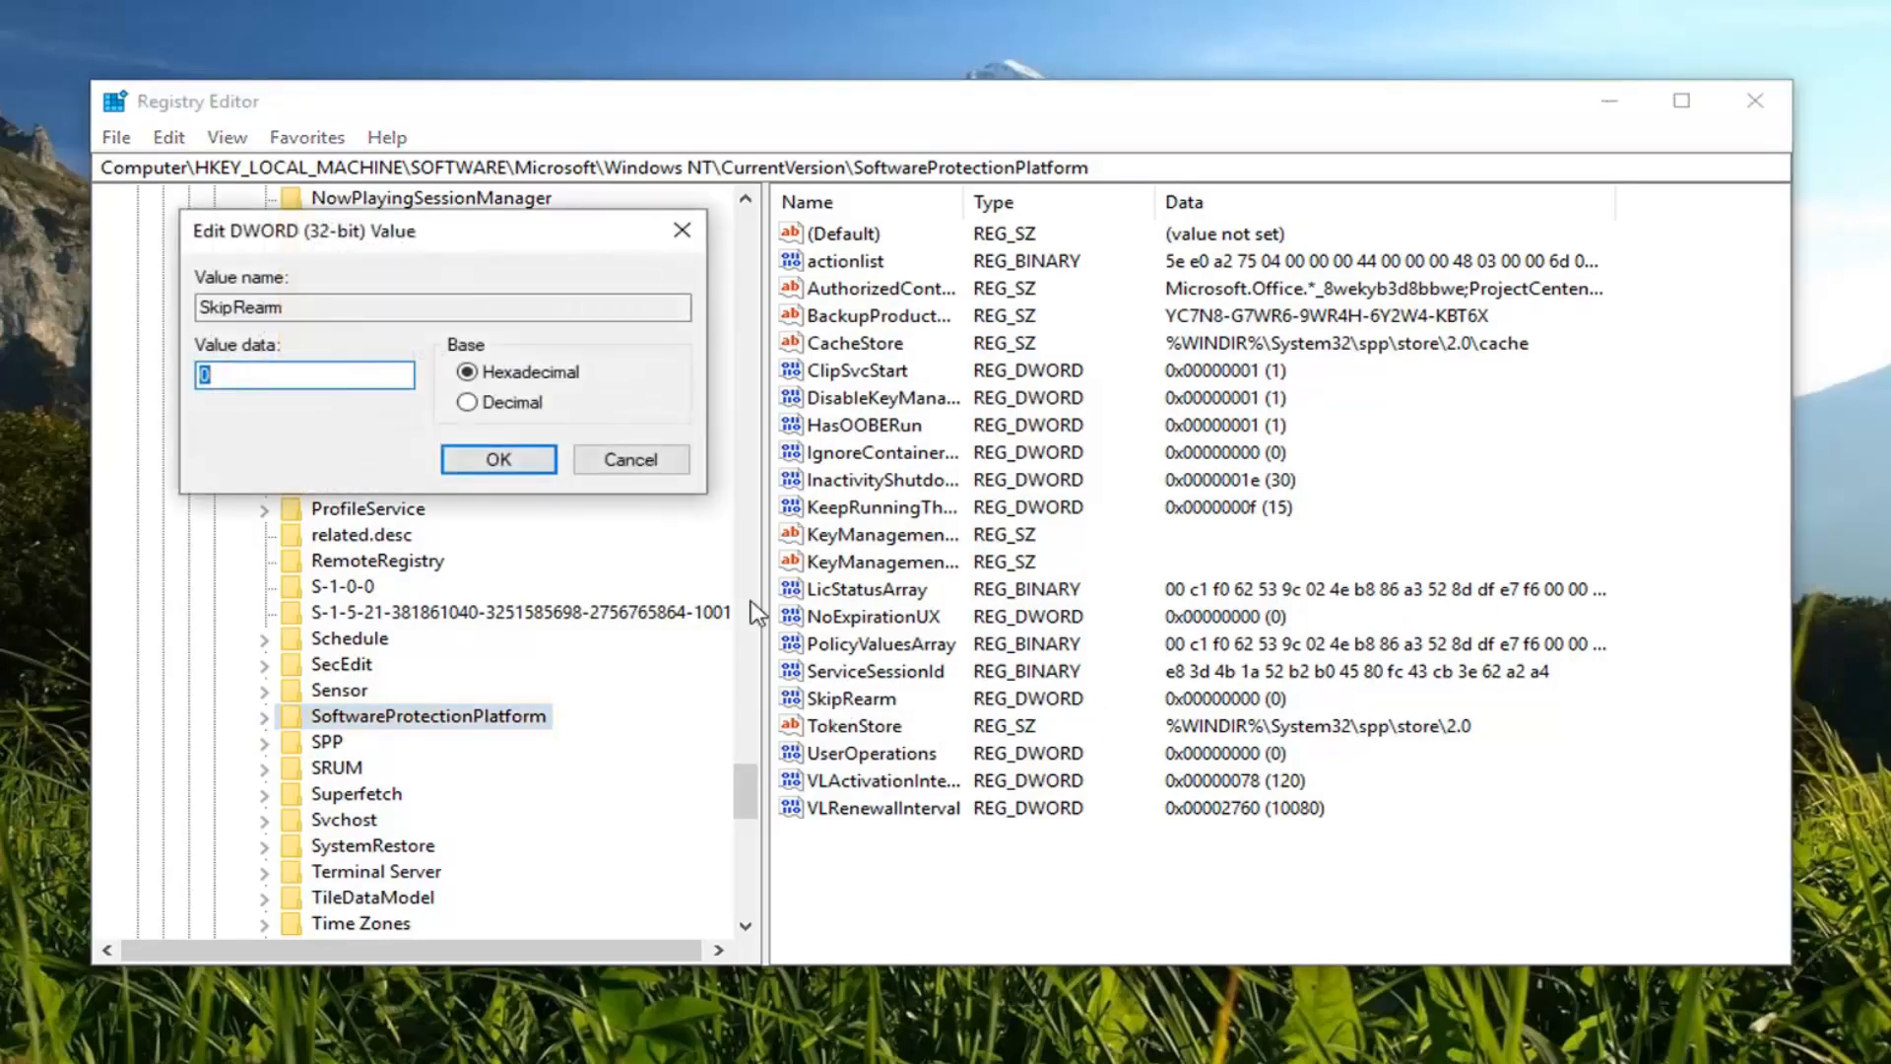
left_click_drag(448, 245, 1069, 344)
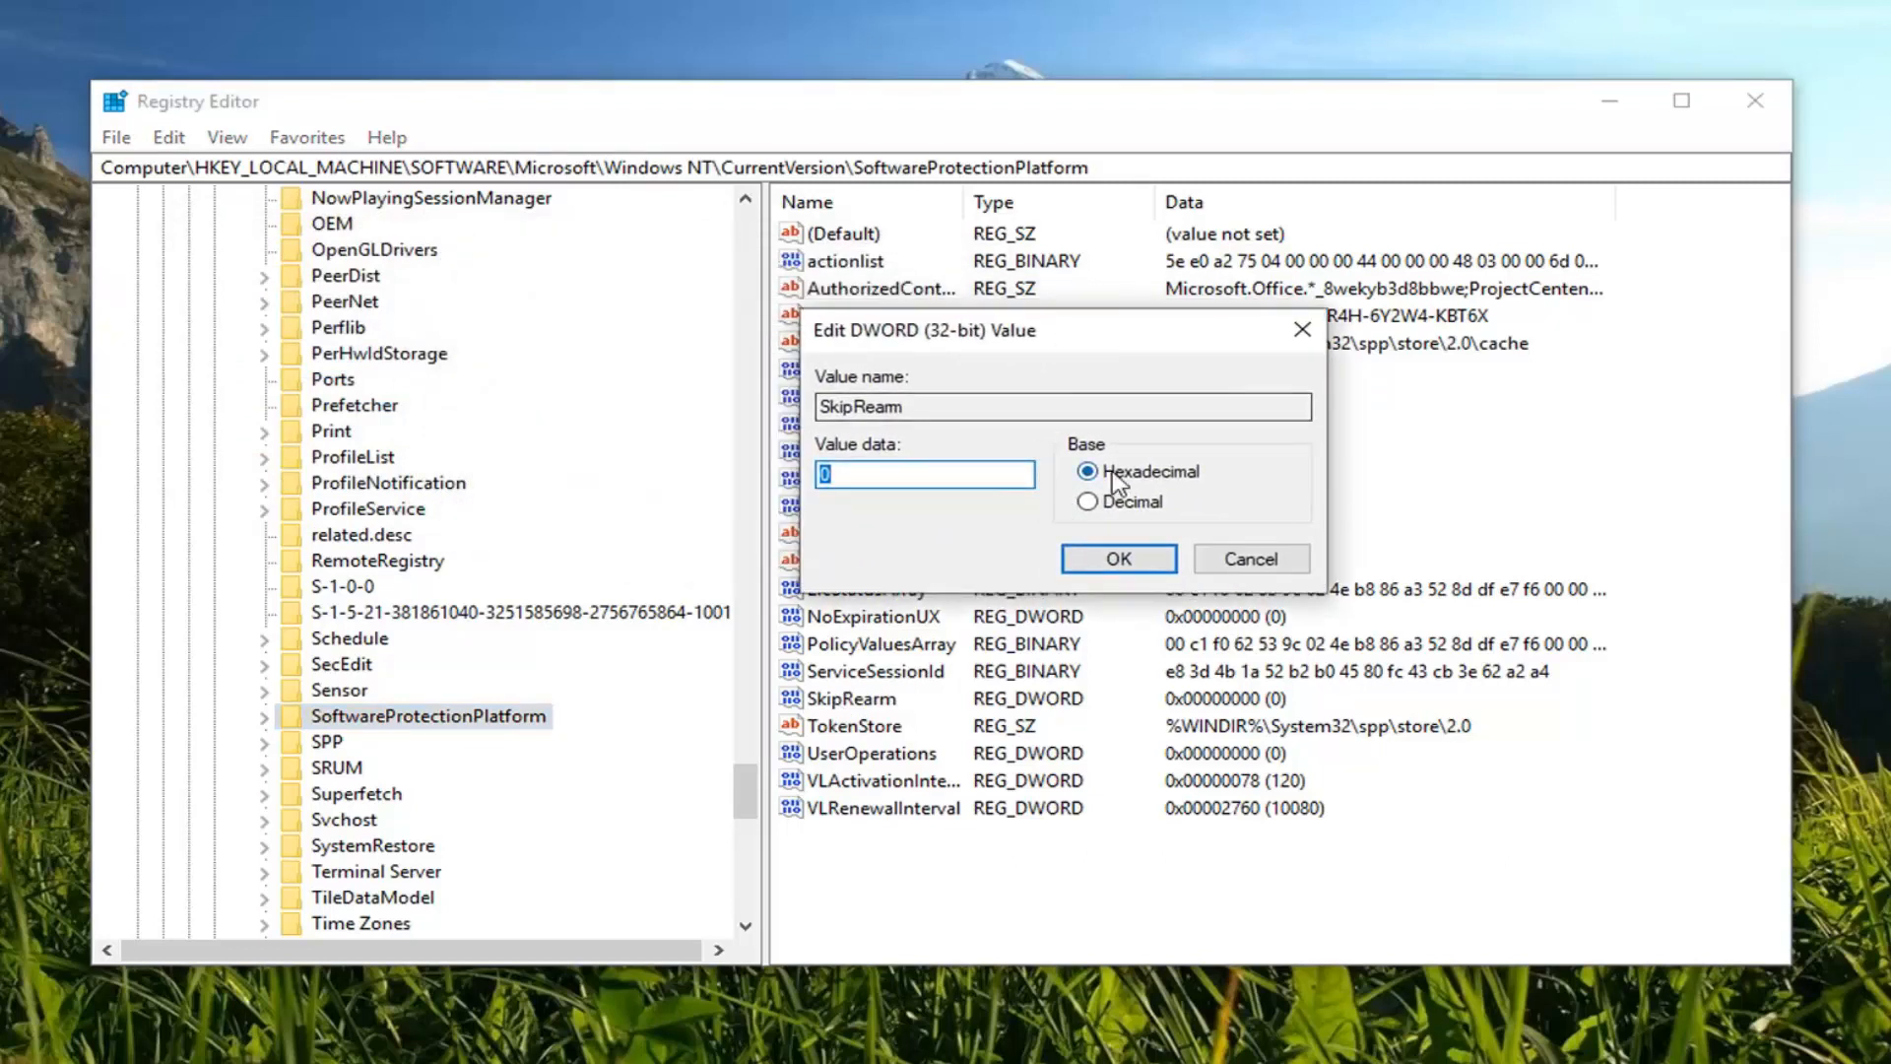
left_click(832, 474)
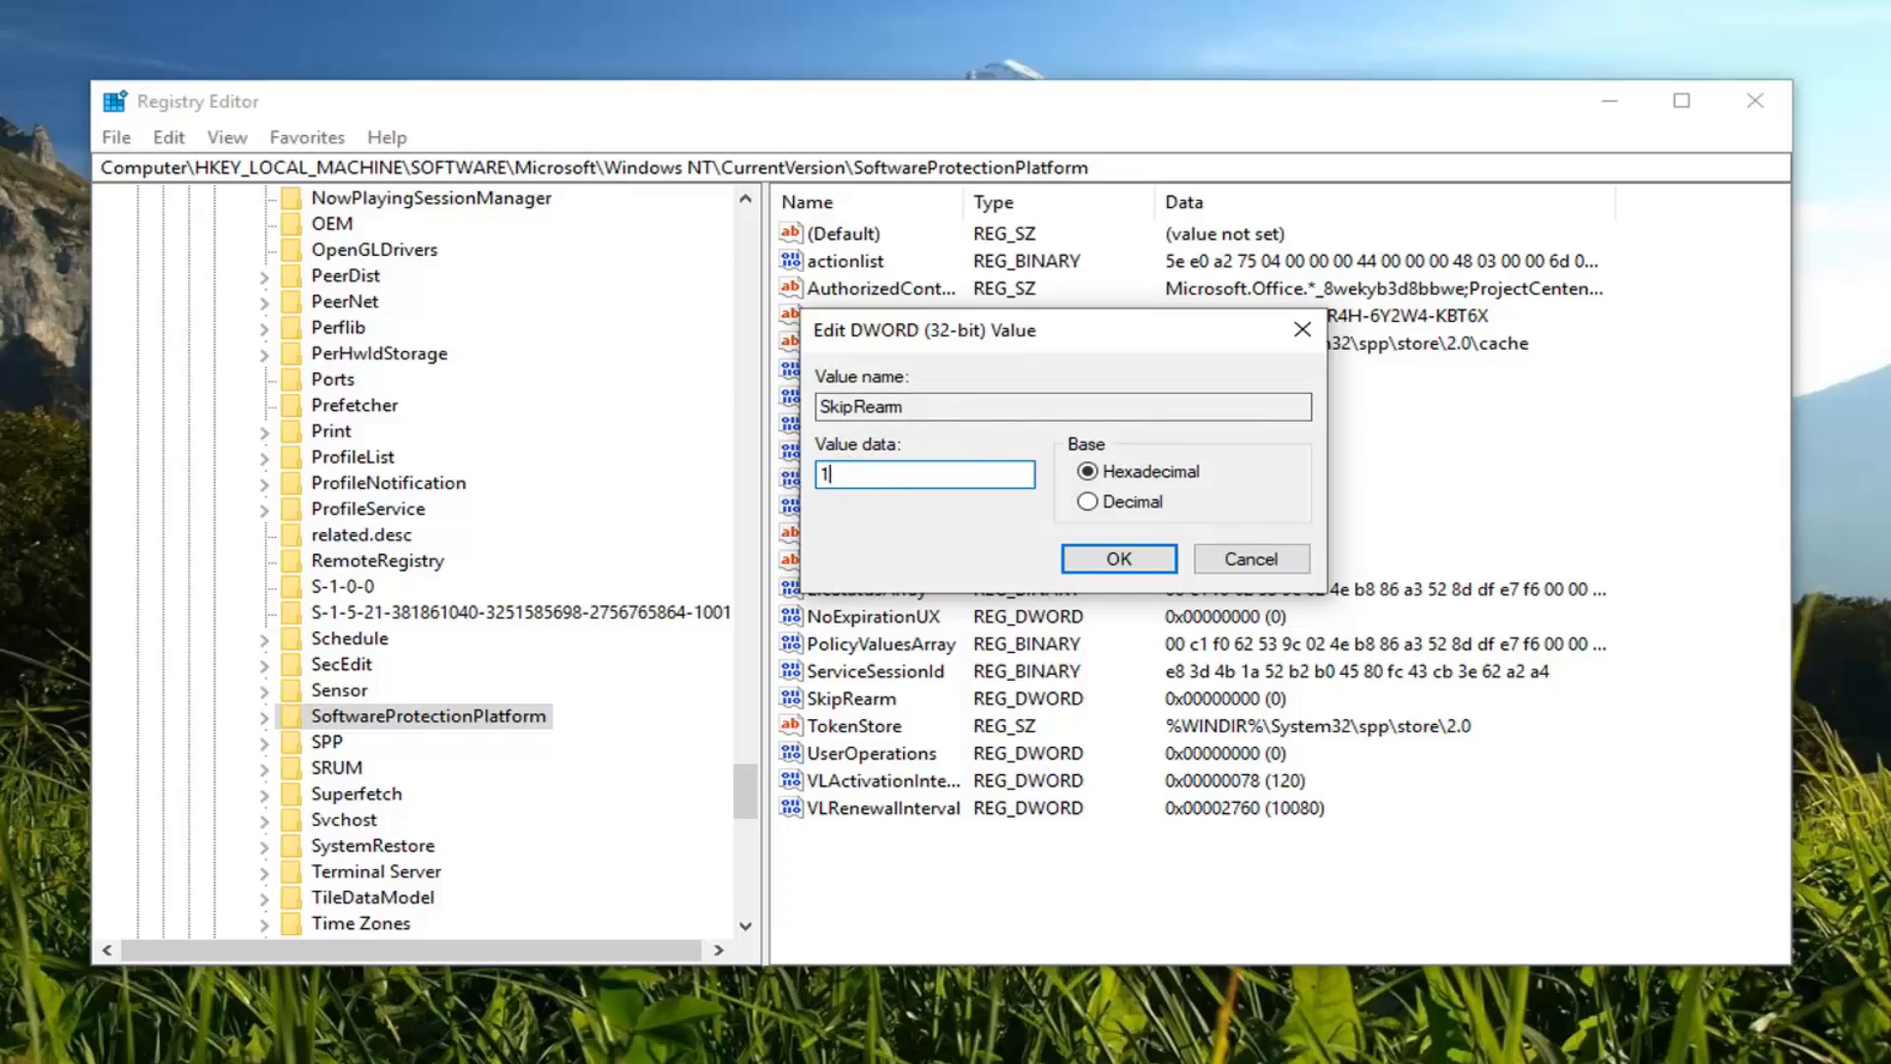
left_click(1119, 559)
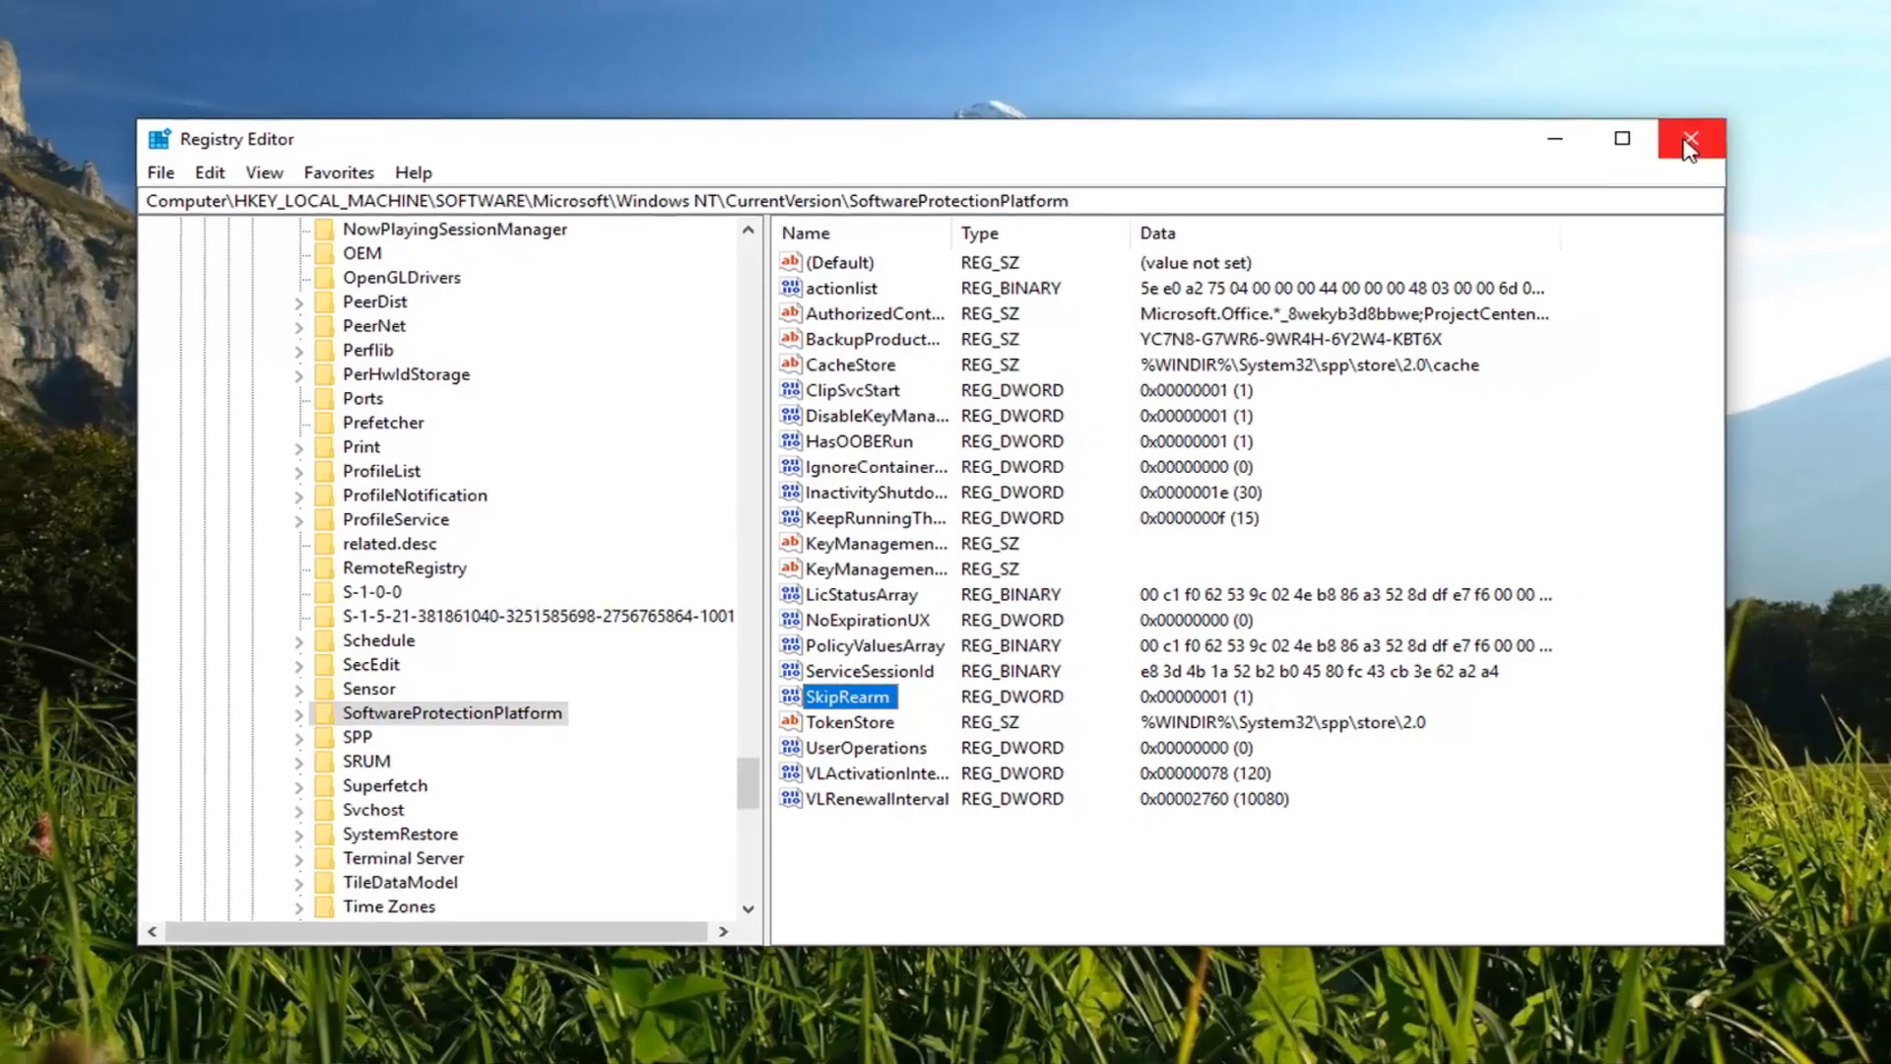
left_click(1755, 99)
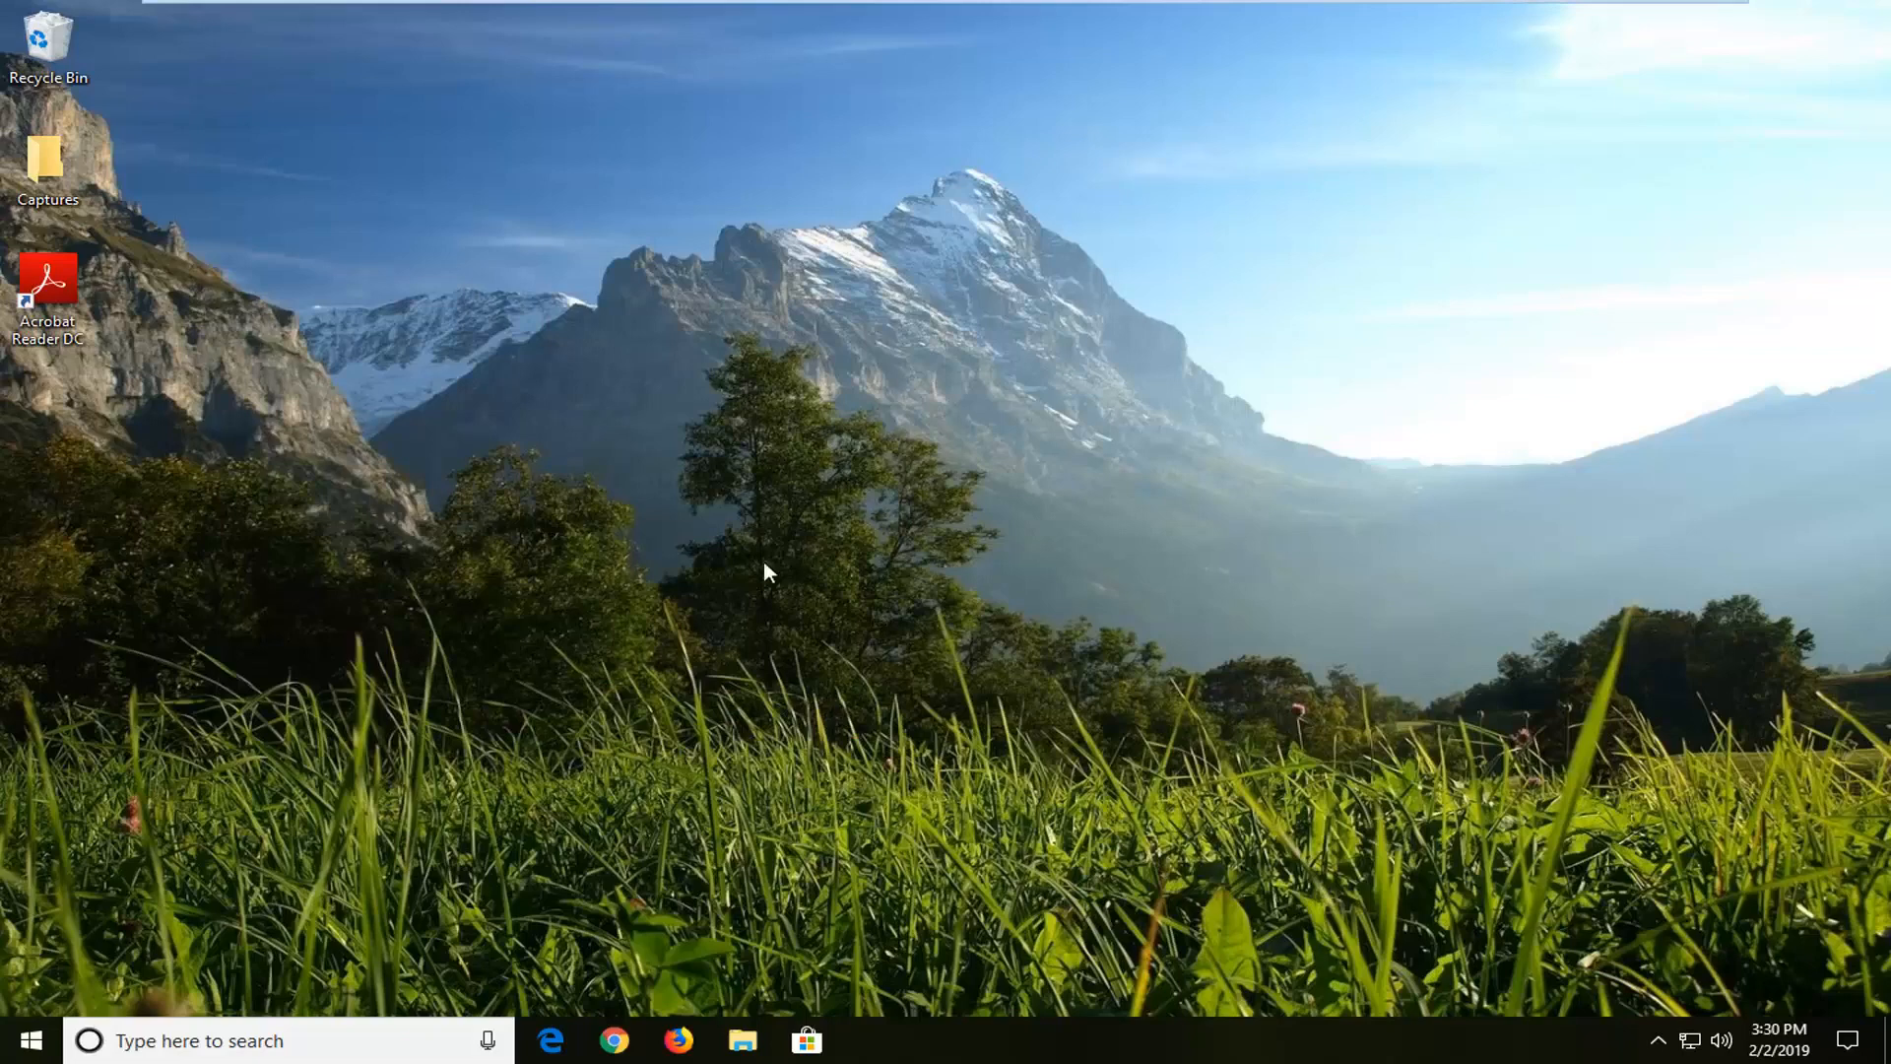
Search for regedit, run the Registry Editor as administrator again and allow it to make changes
left_click(31, 1041)
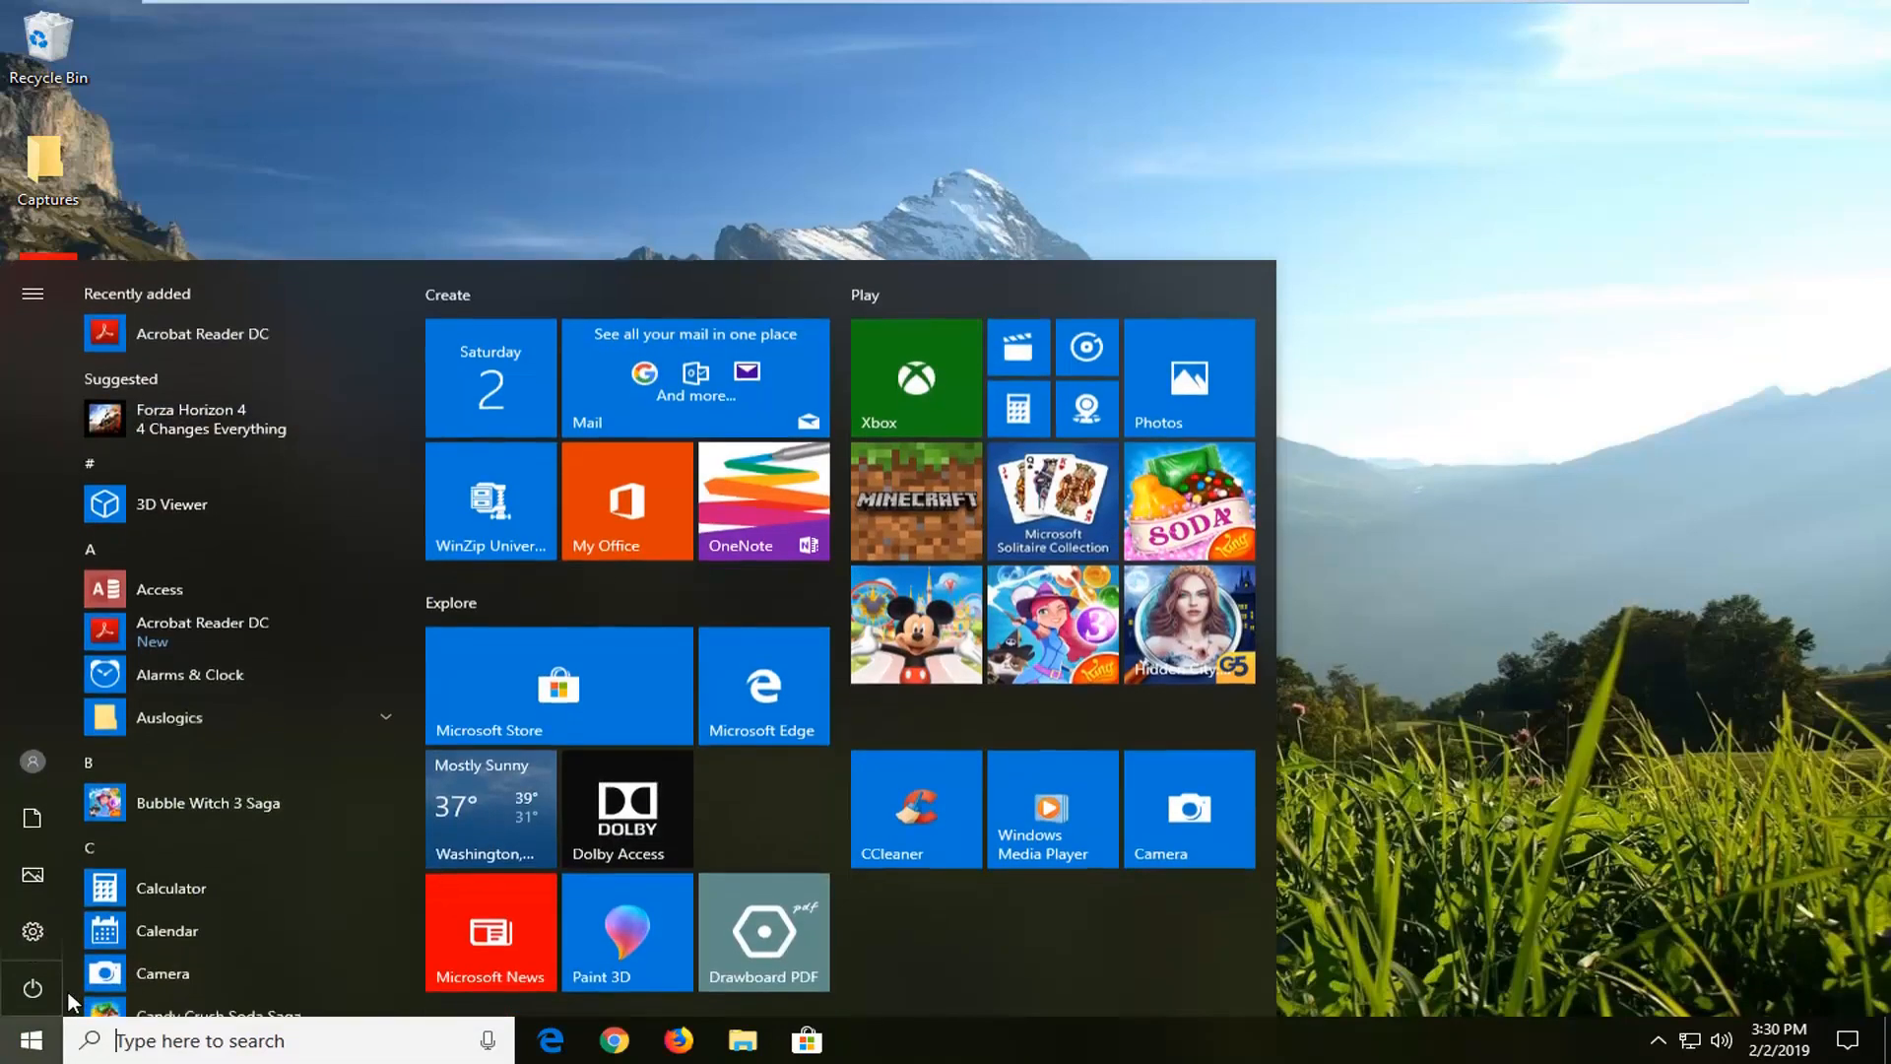
type("regedit")
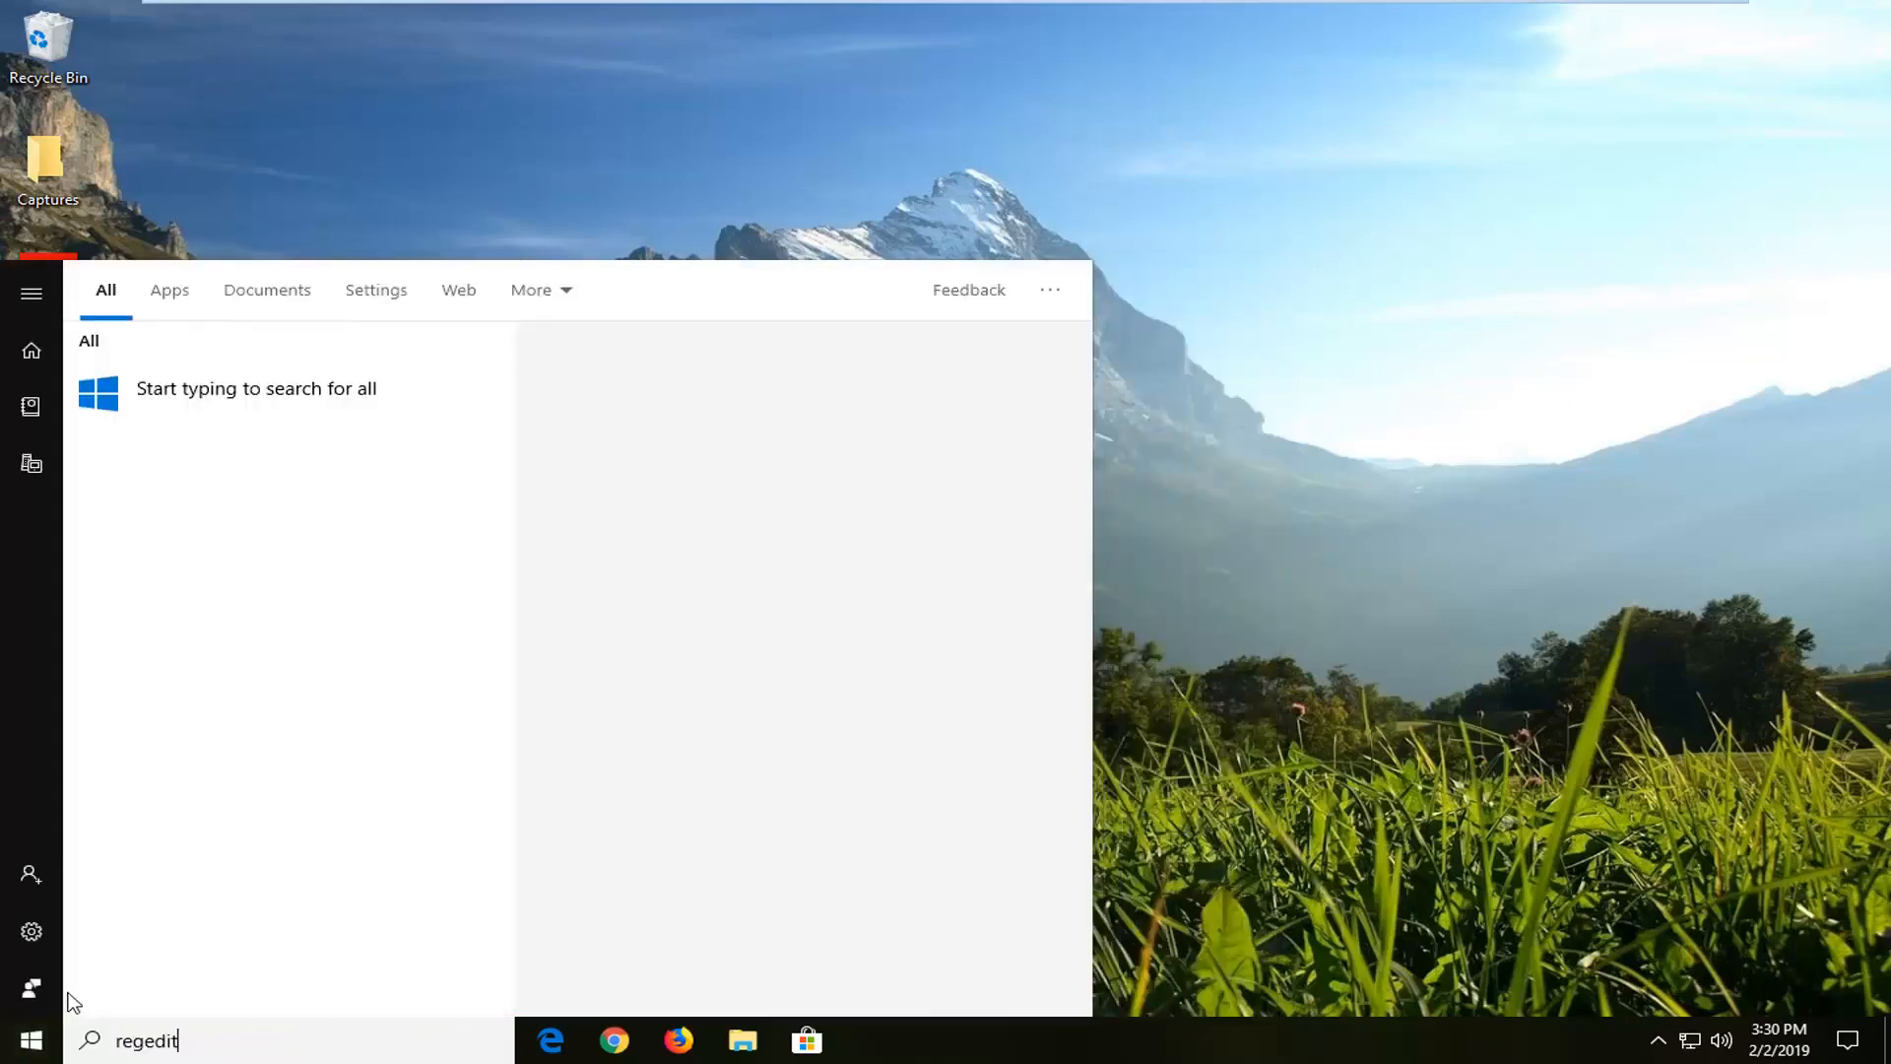
right_click(191, 392)
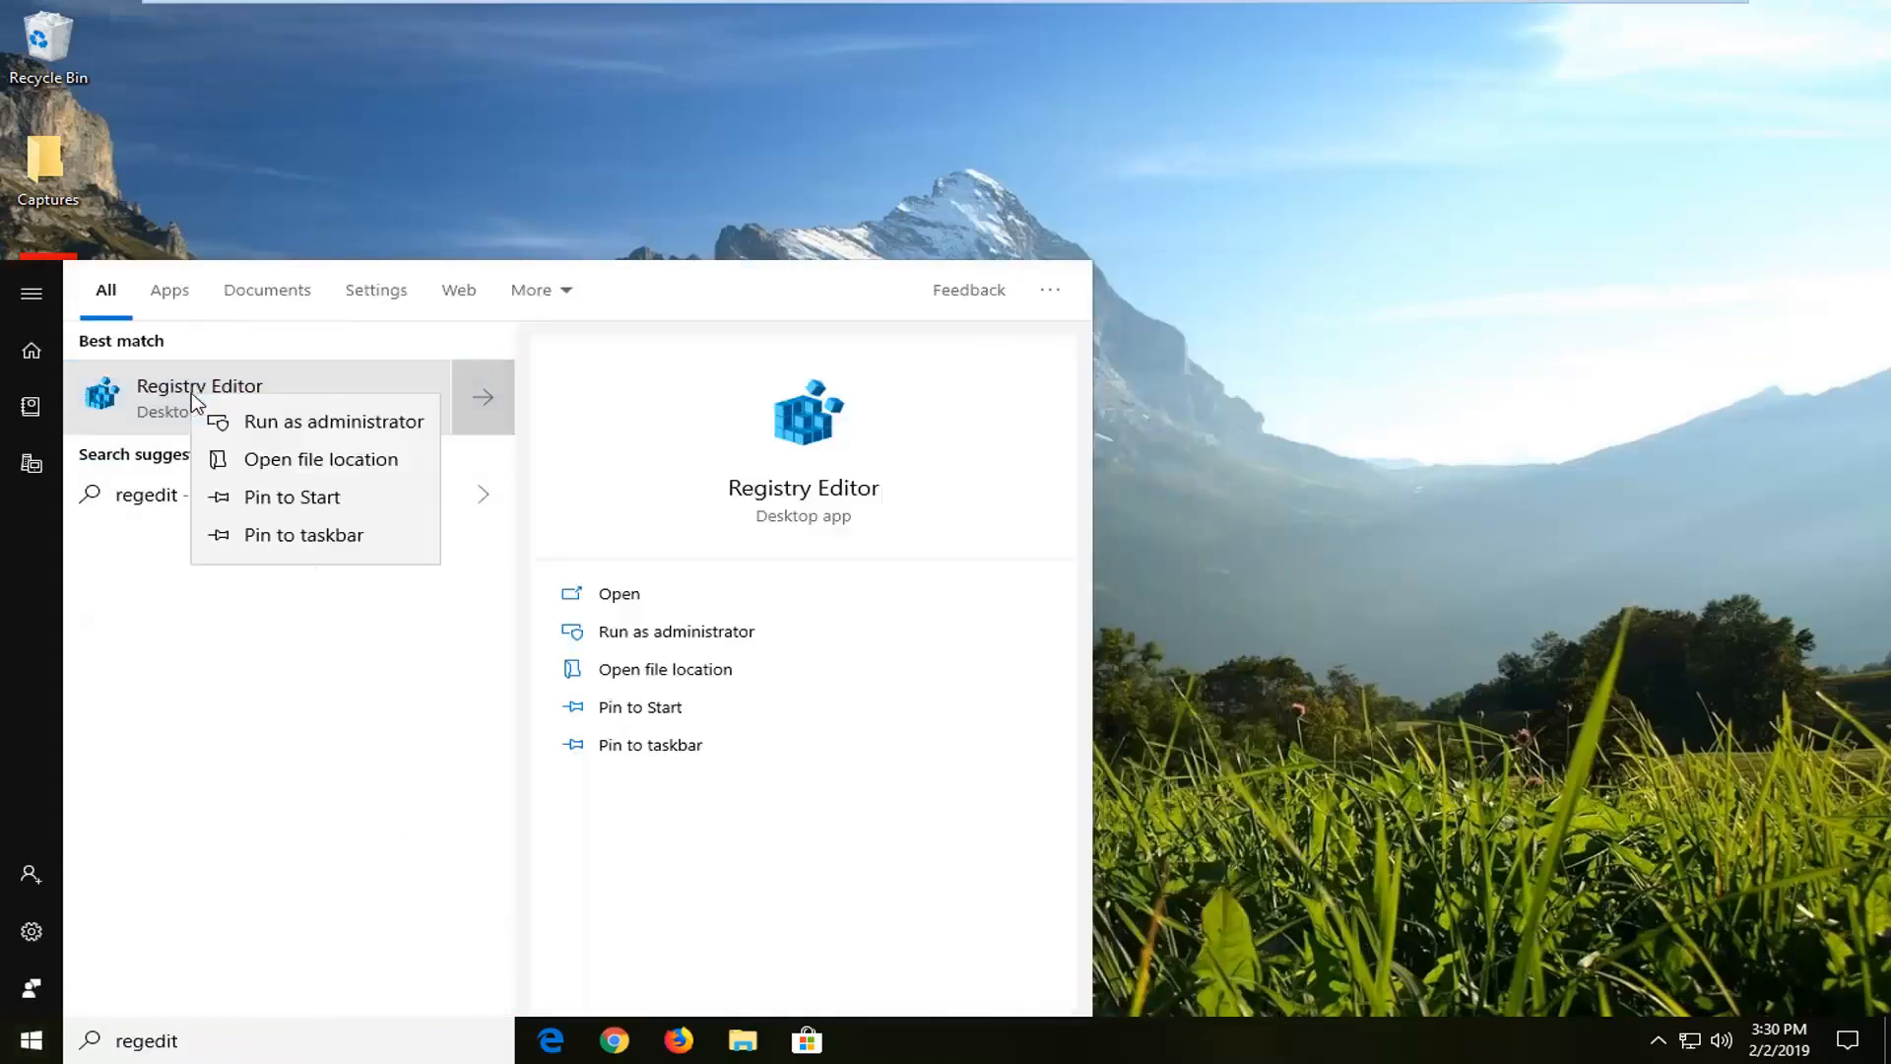
left_click(295, 423)
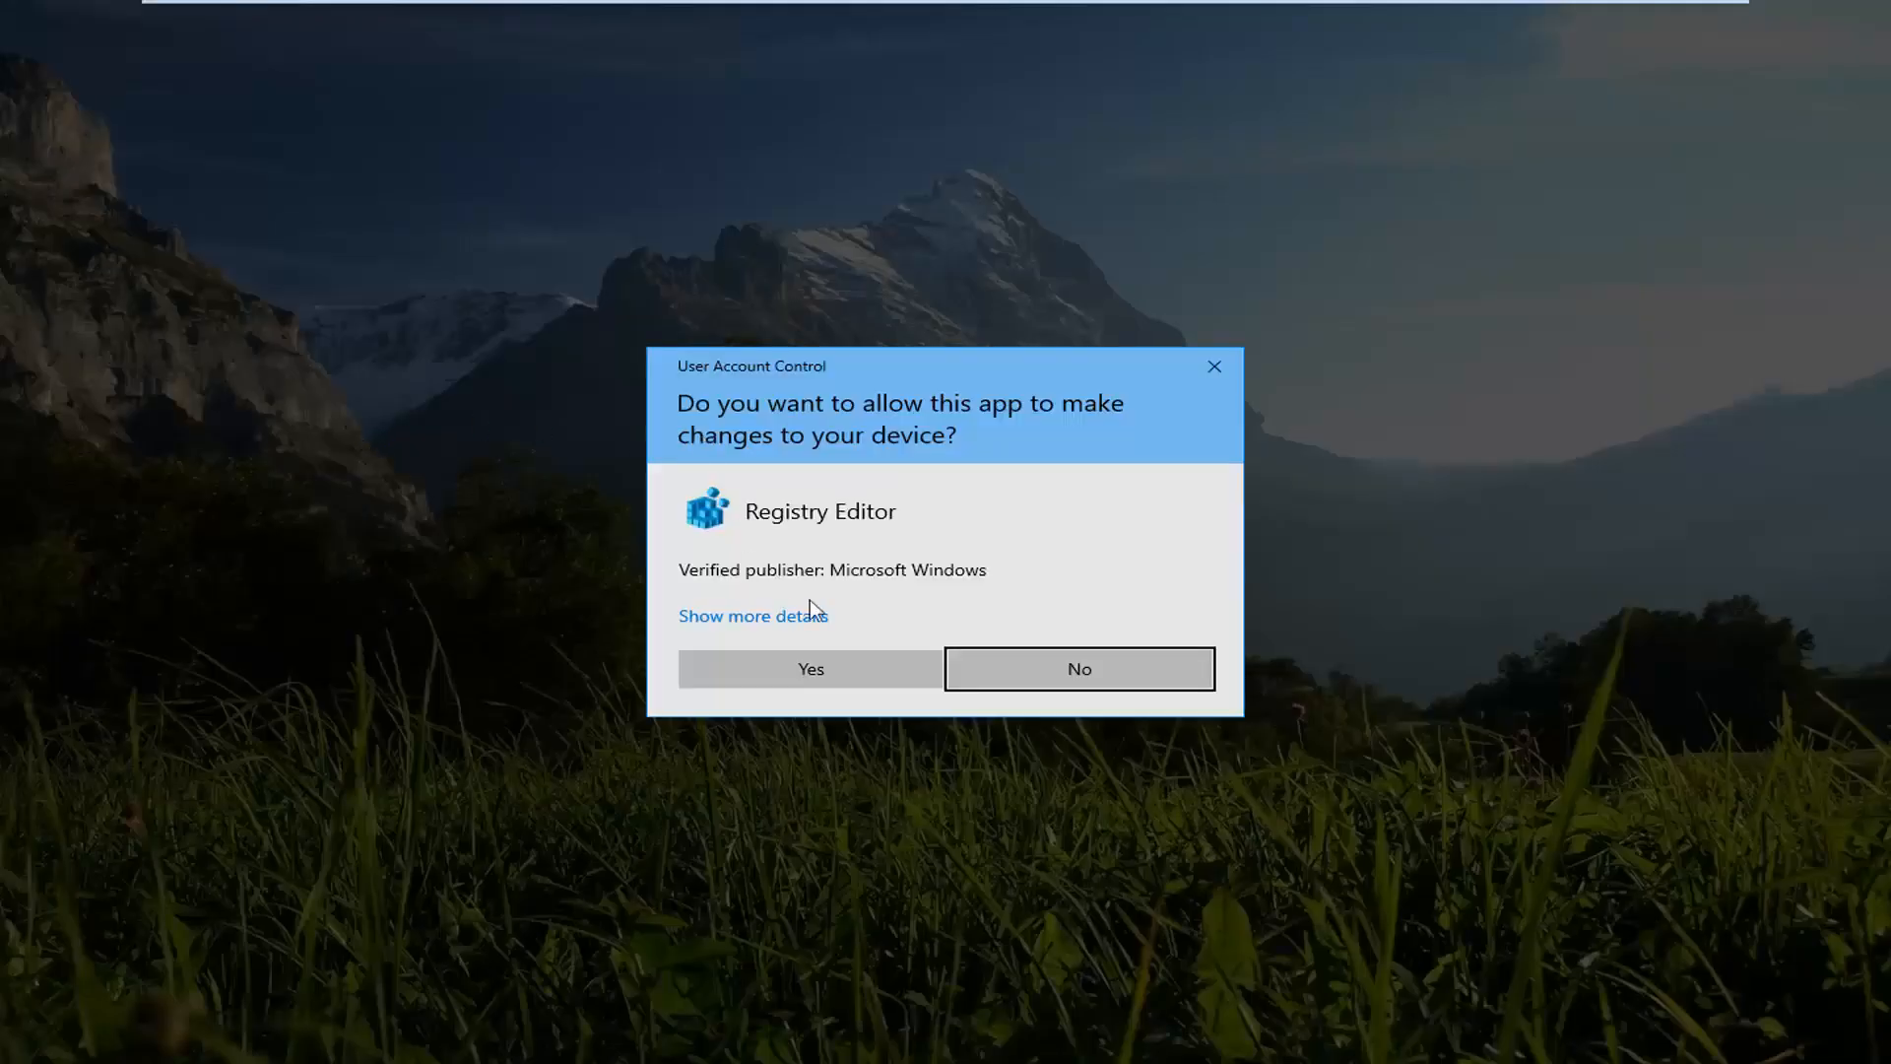
left_click(806, 668)
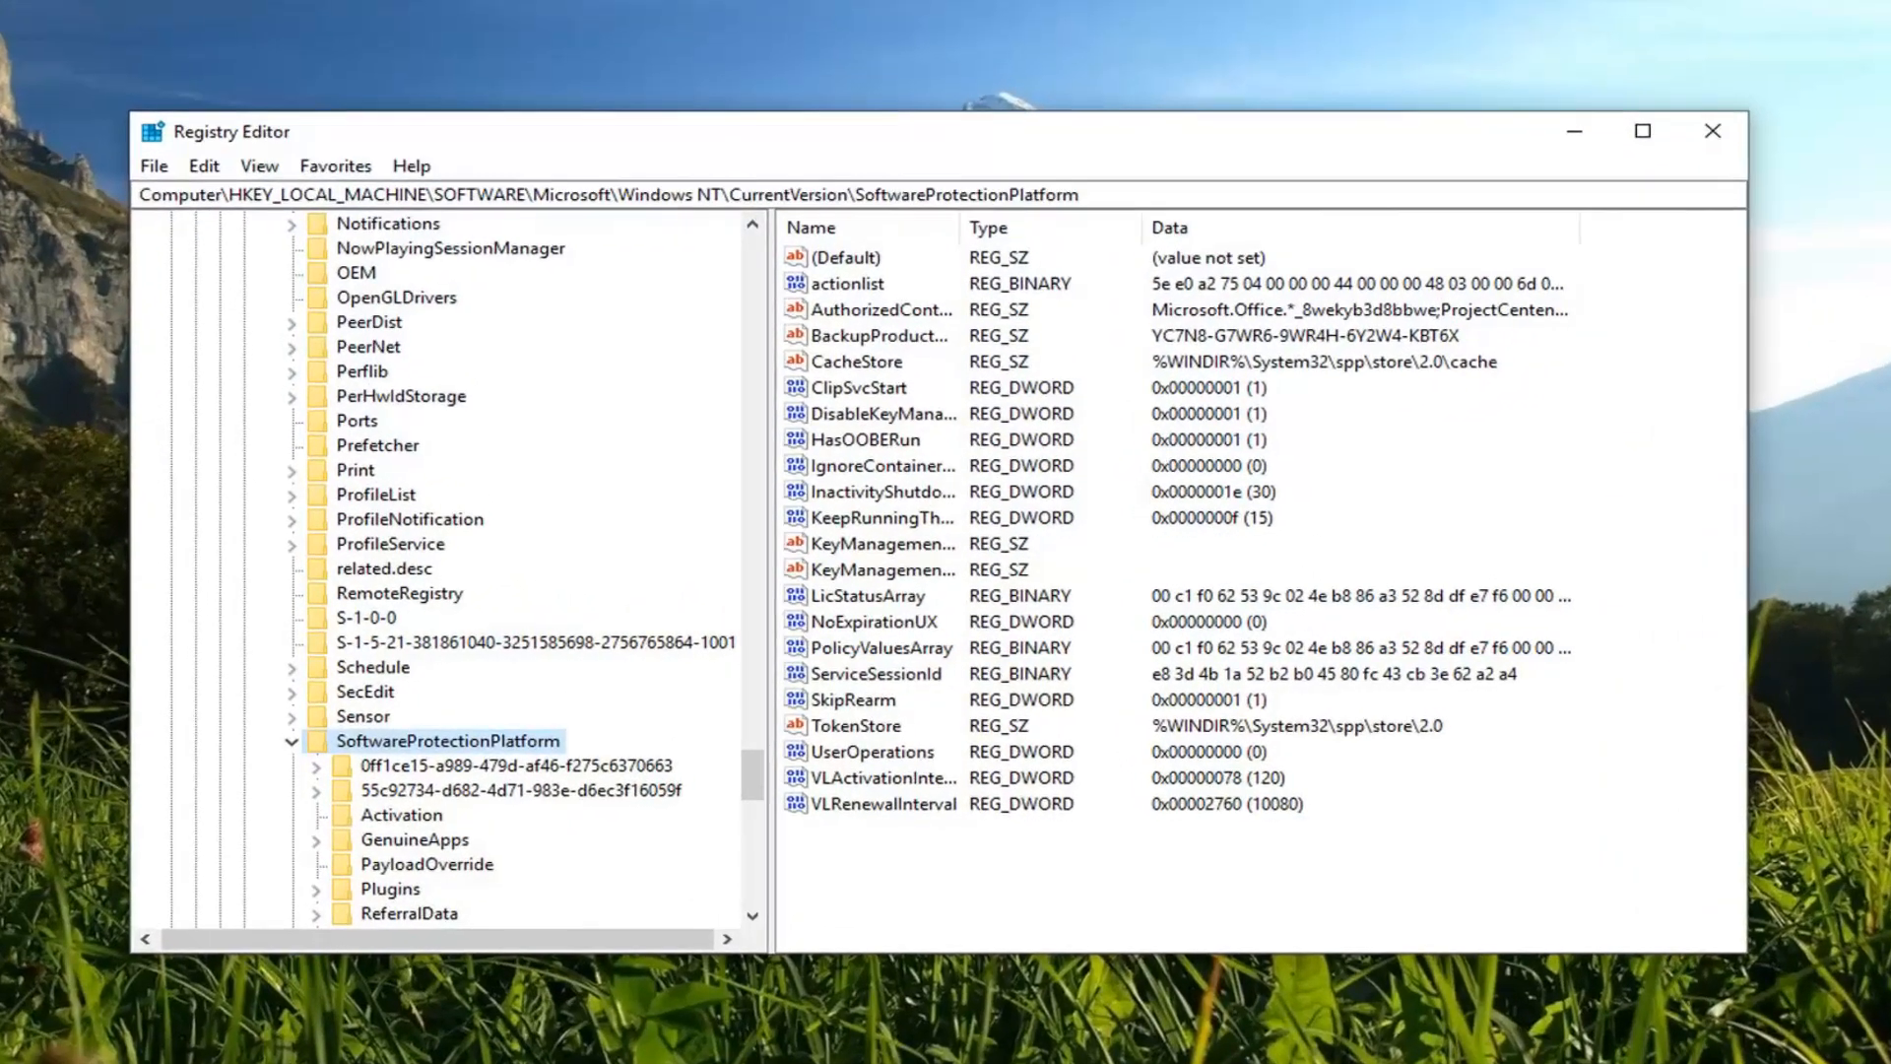
Collapse the expanded SoftwareProtectionPlatform, Windows NT, Microsoft and SOFTWARE keys in the registry tree
left_click(292, 740)
scroll(322, 651, "up", 20)
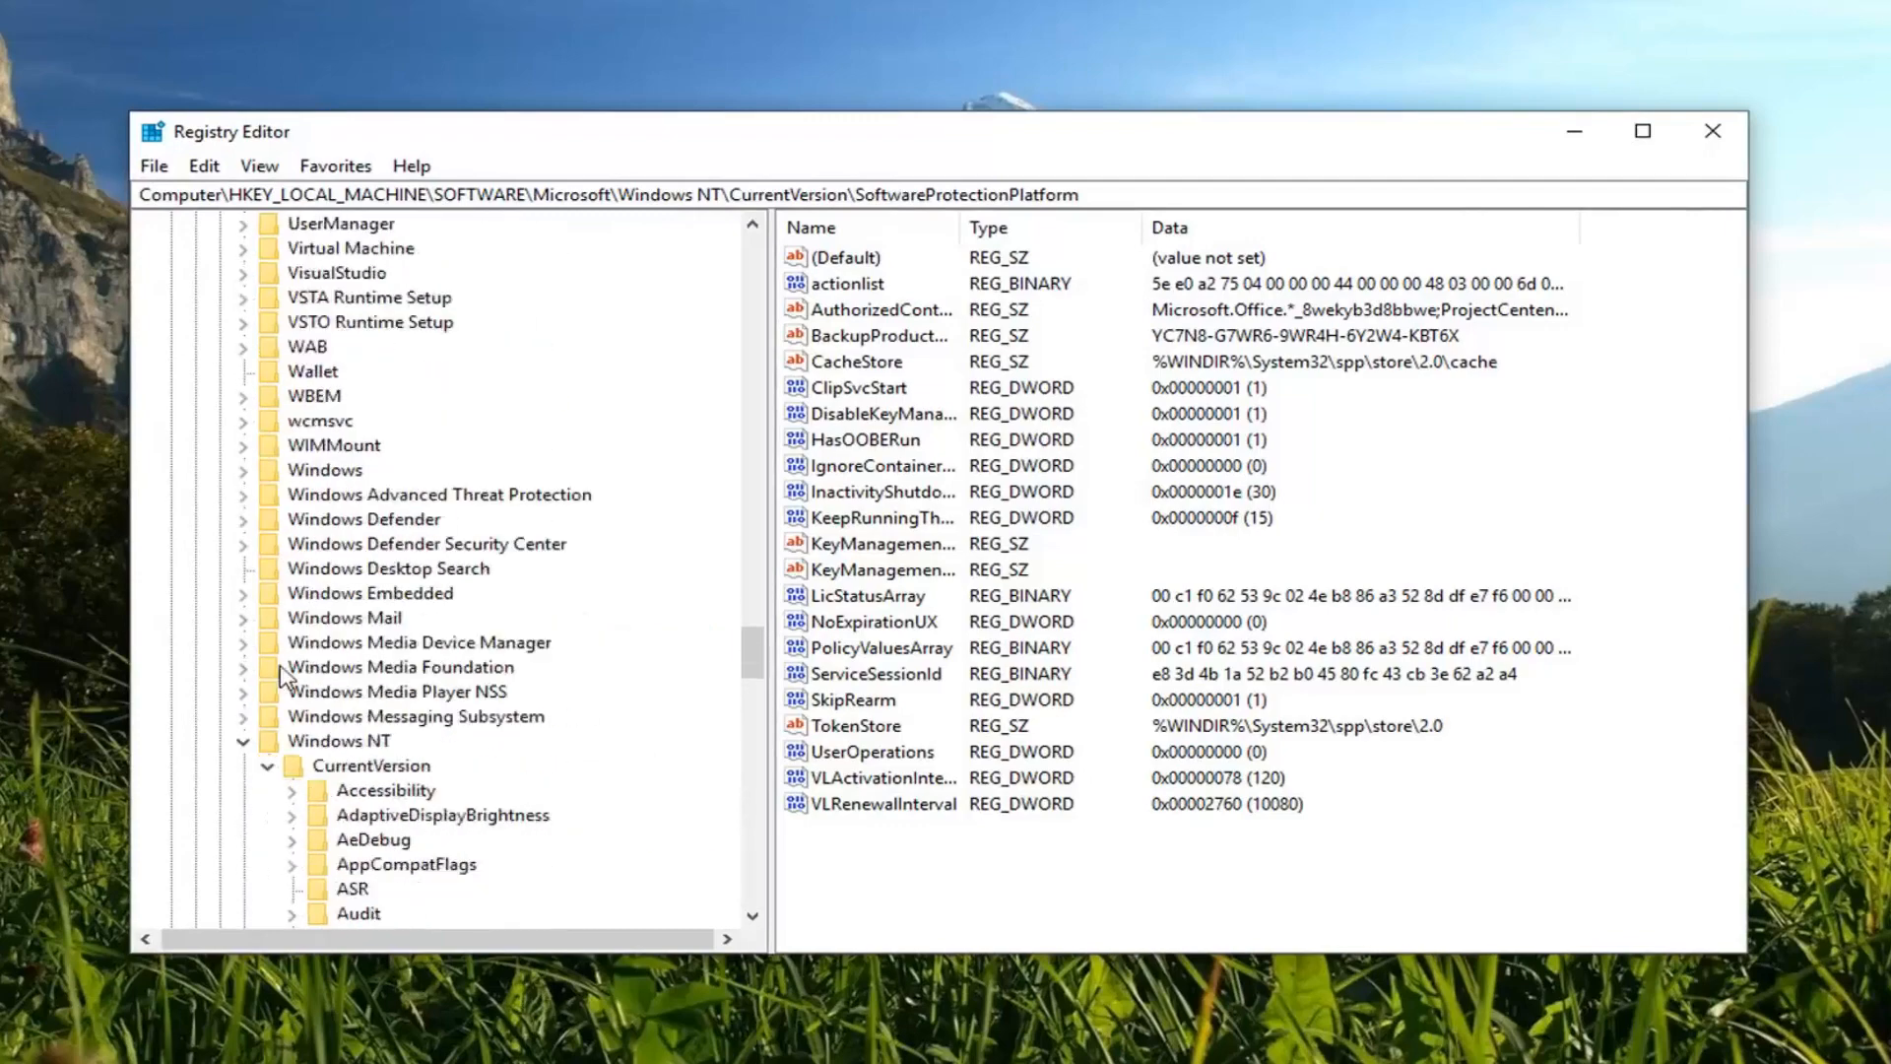
left_click(242, 594)
scroll(241, 603, "up", 20)
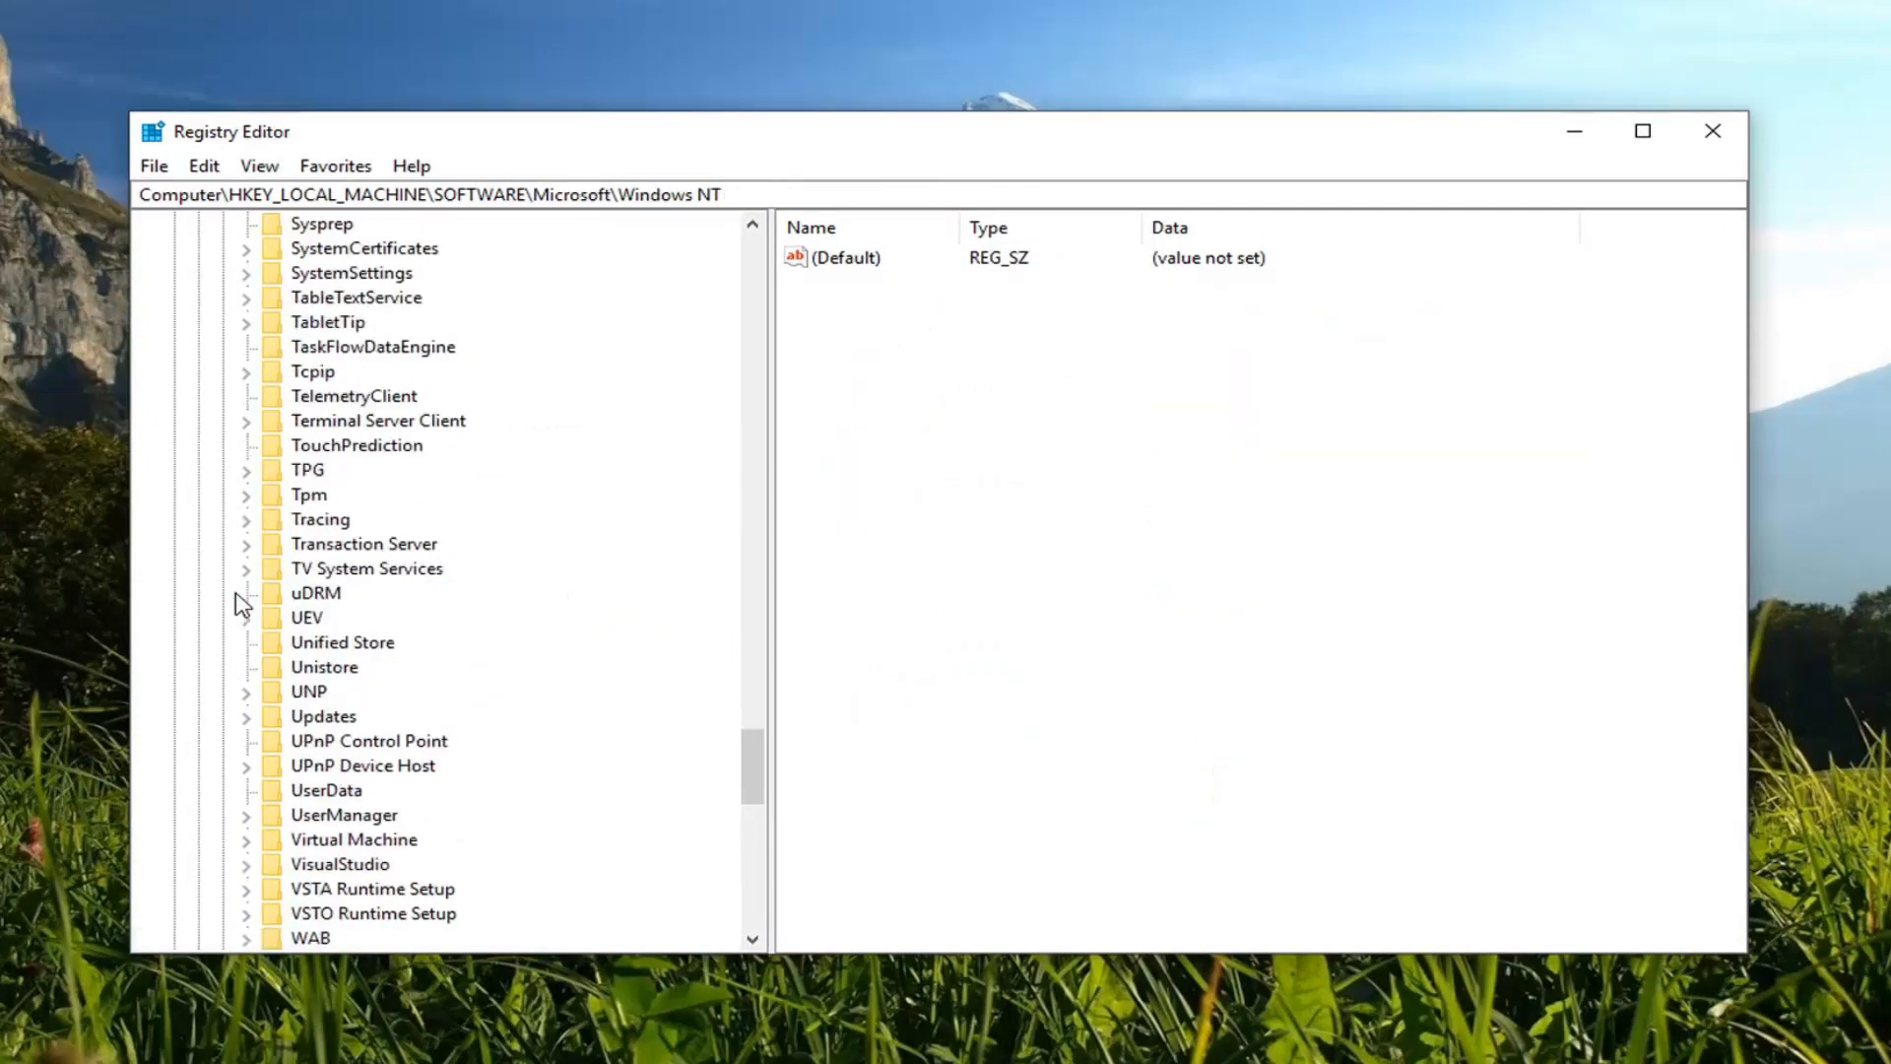
scroll(264, 607, "up", 20)
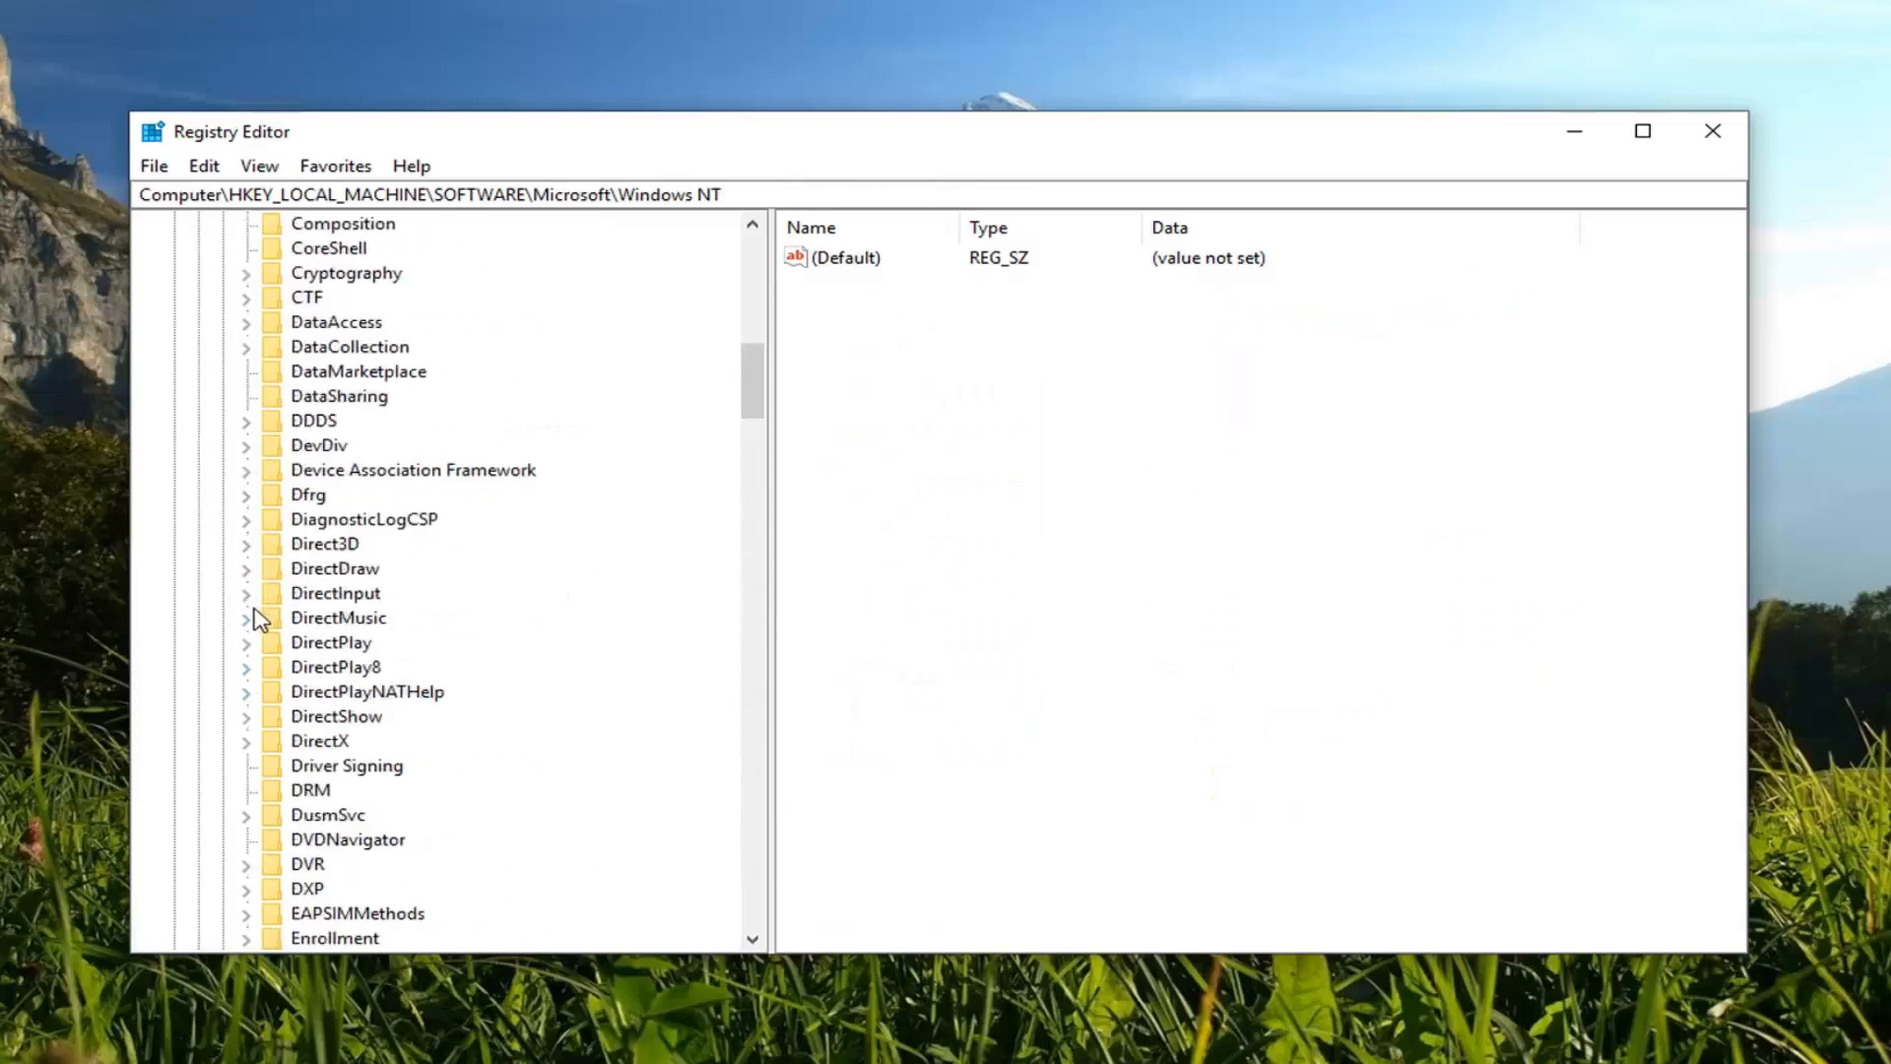
left_click(222, 642)
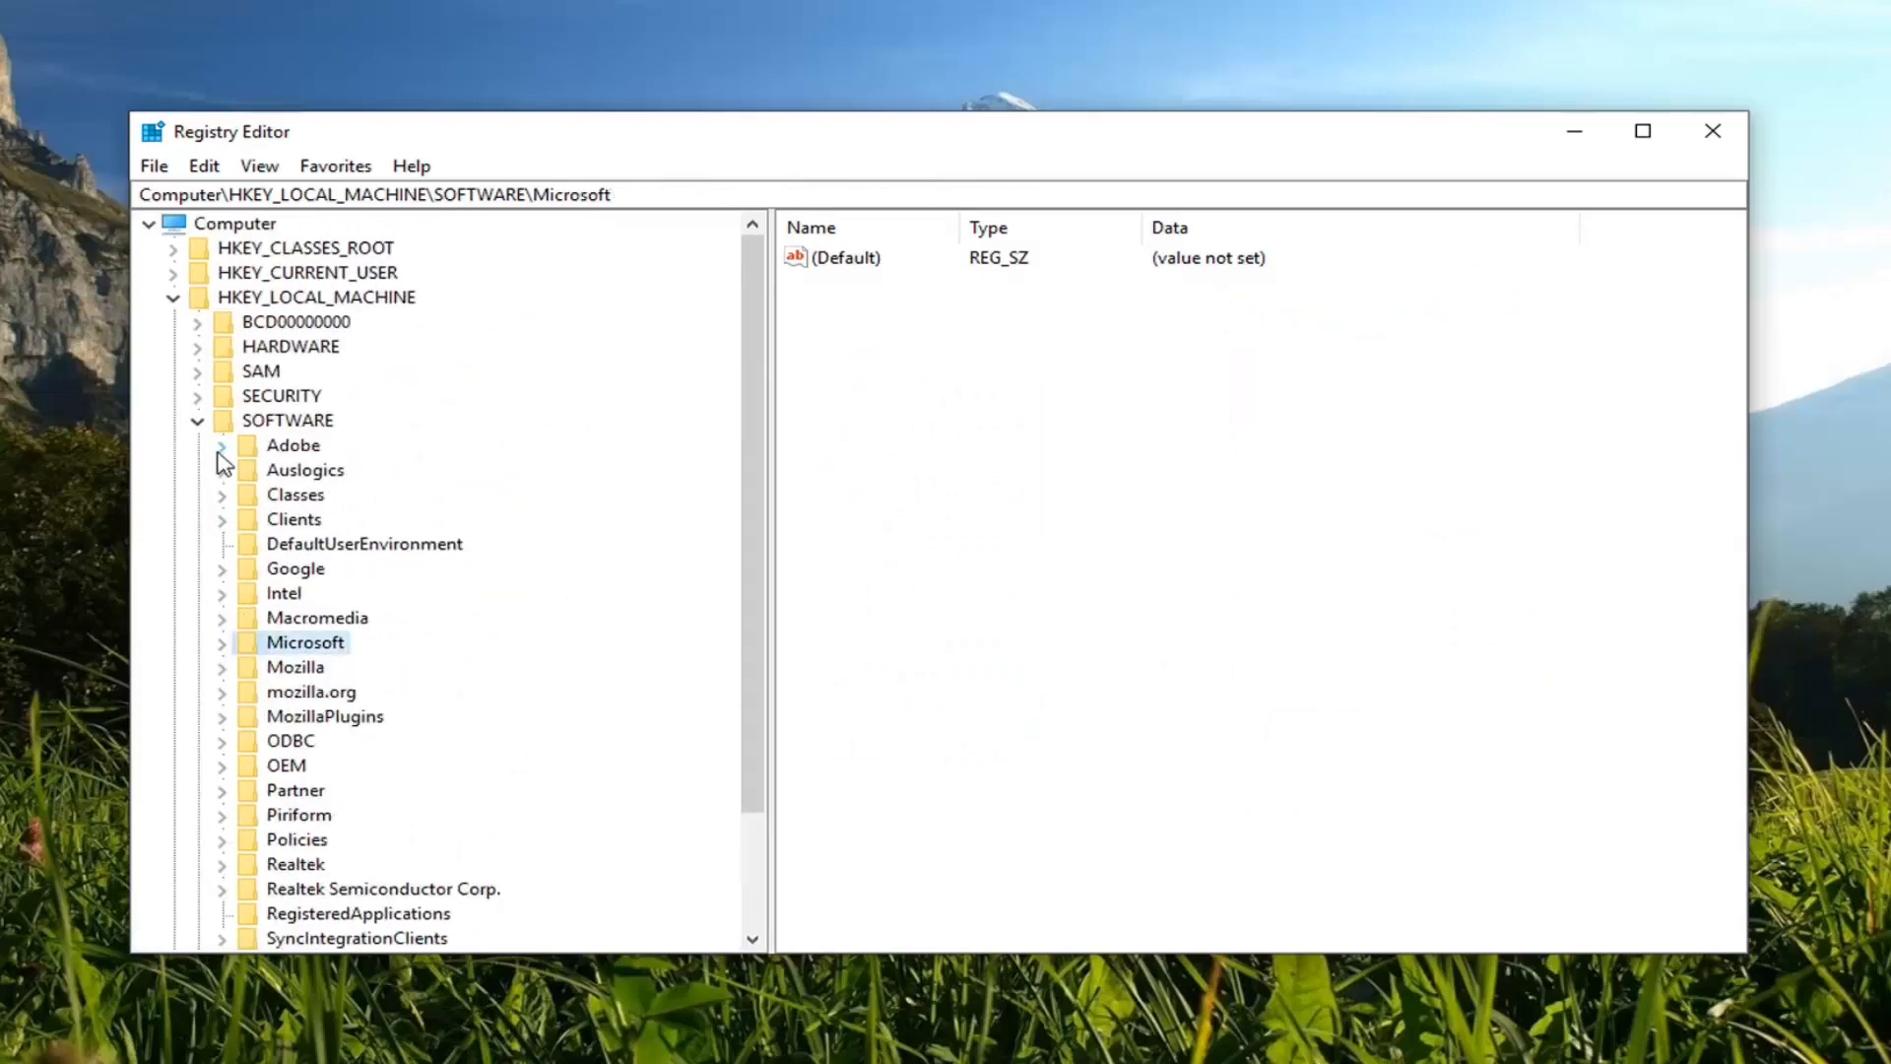
left_click(198, 422)
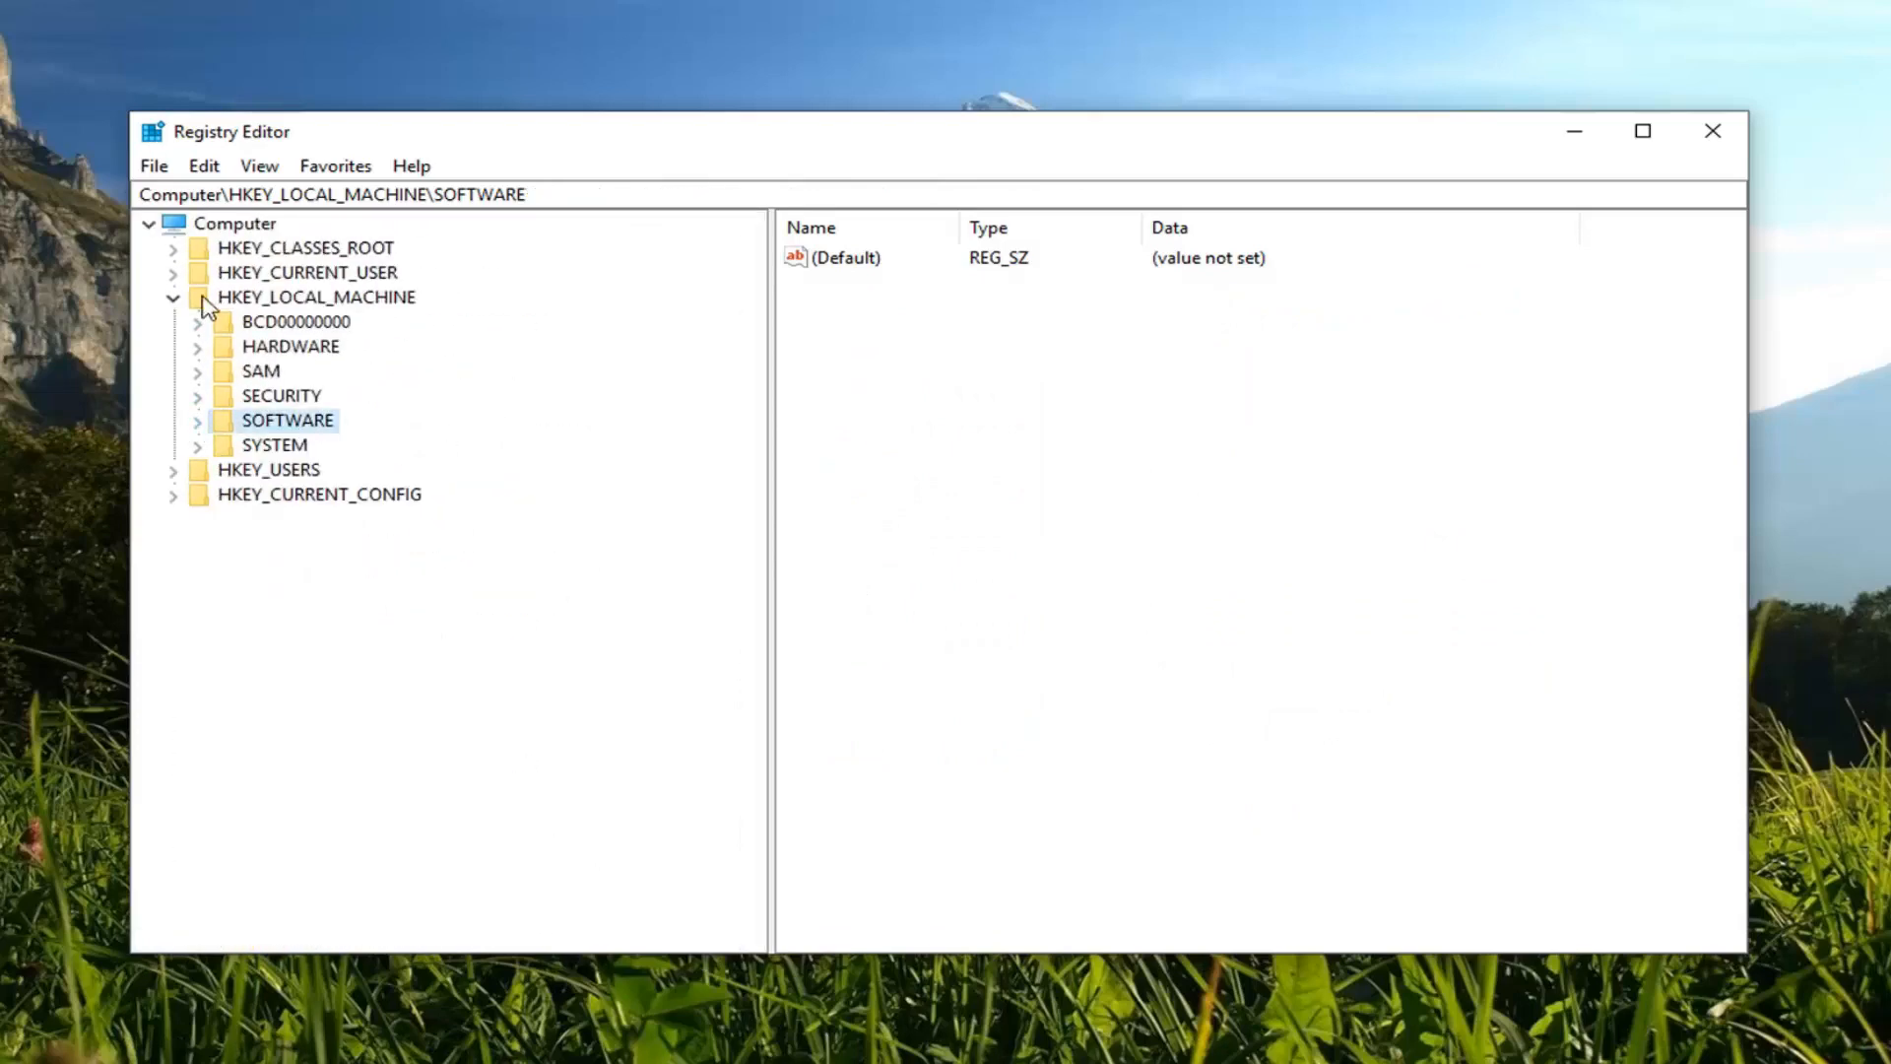
Open the SYSTEM\Setup\Status\SysprepStatus key under HKEY_LOCAL_MACHINE
left_click(327, 304)
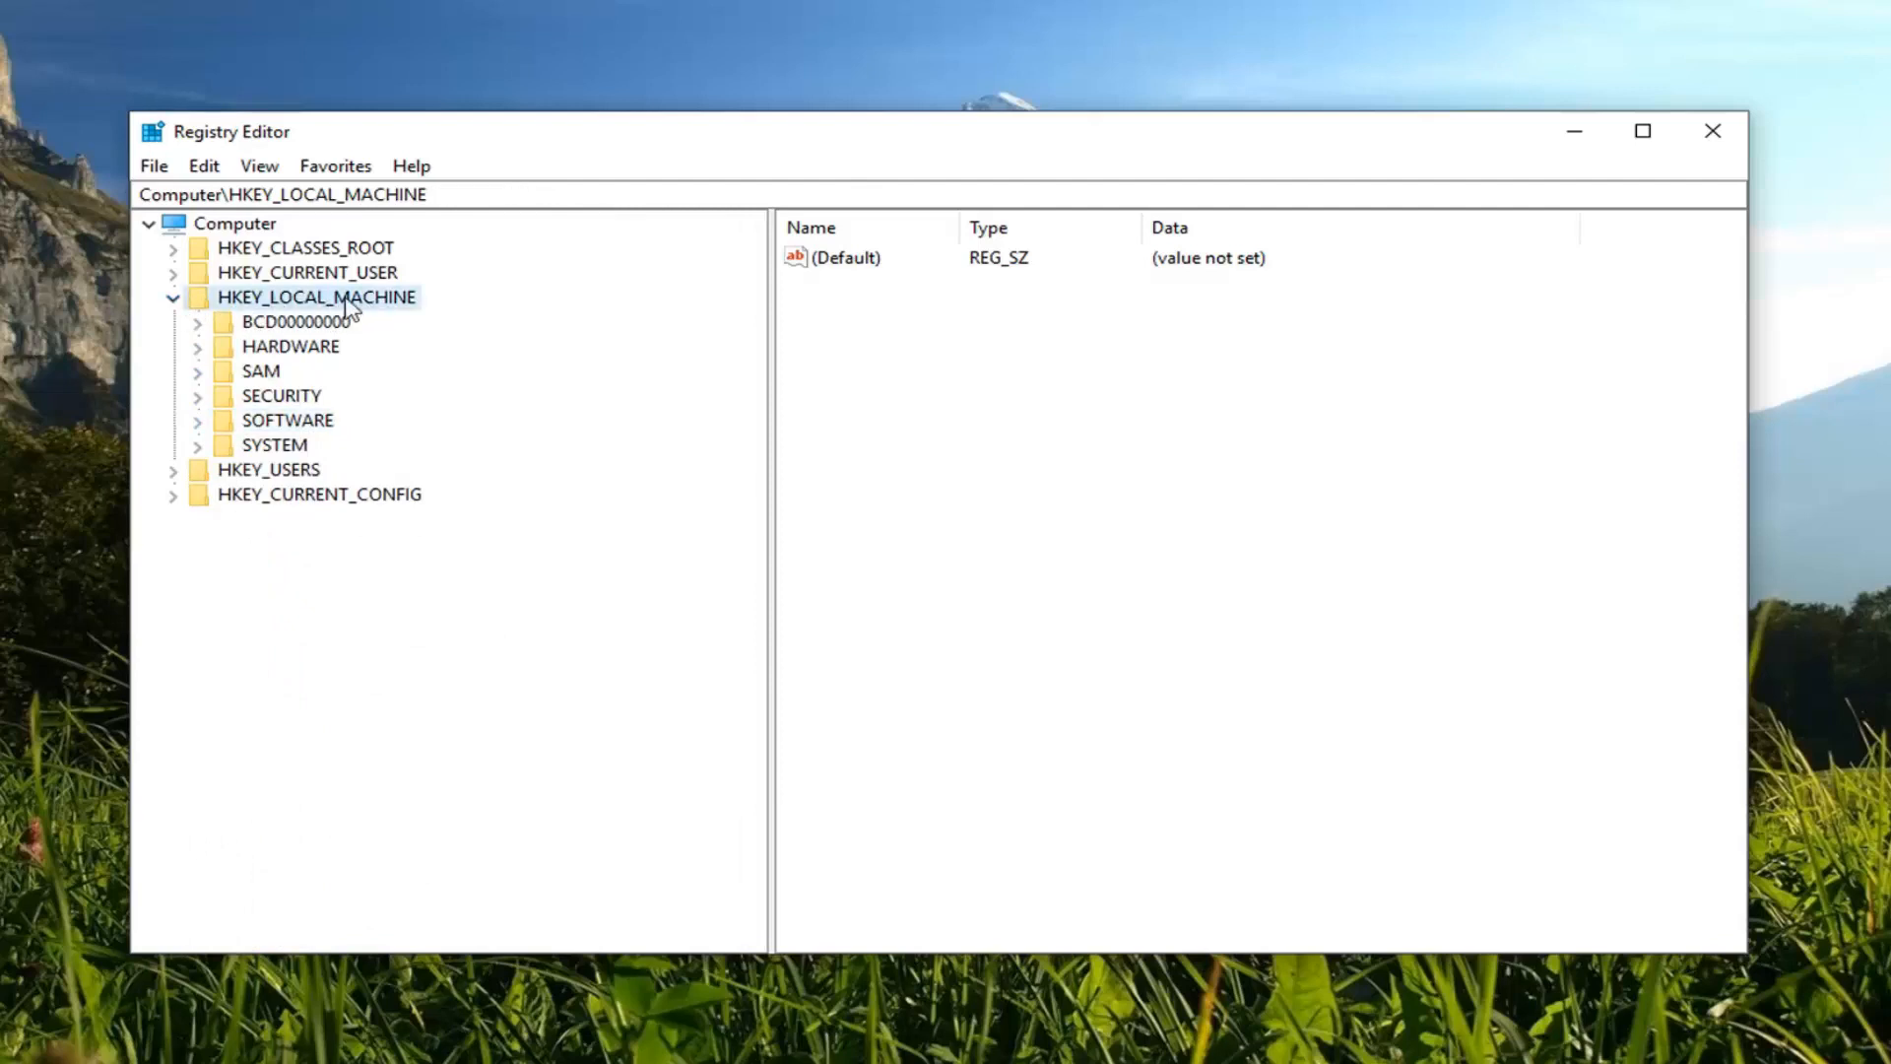
left_click(274, 445)
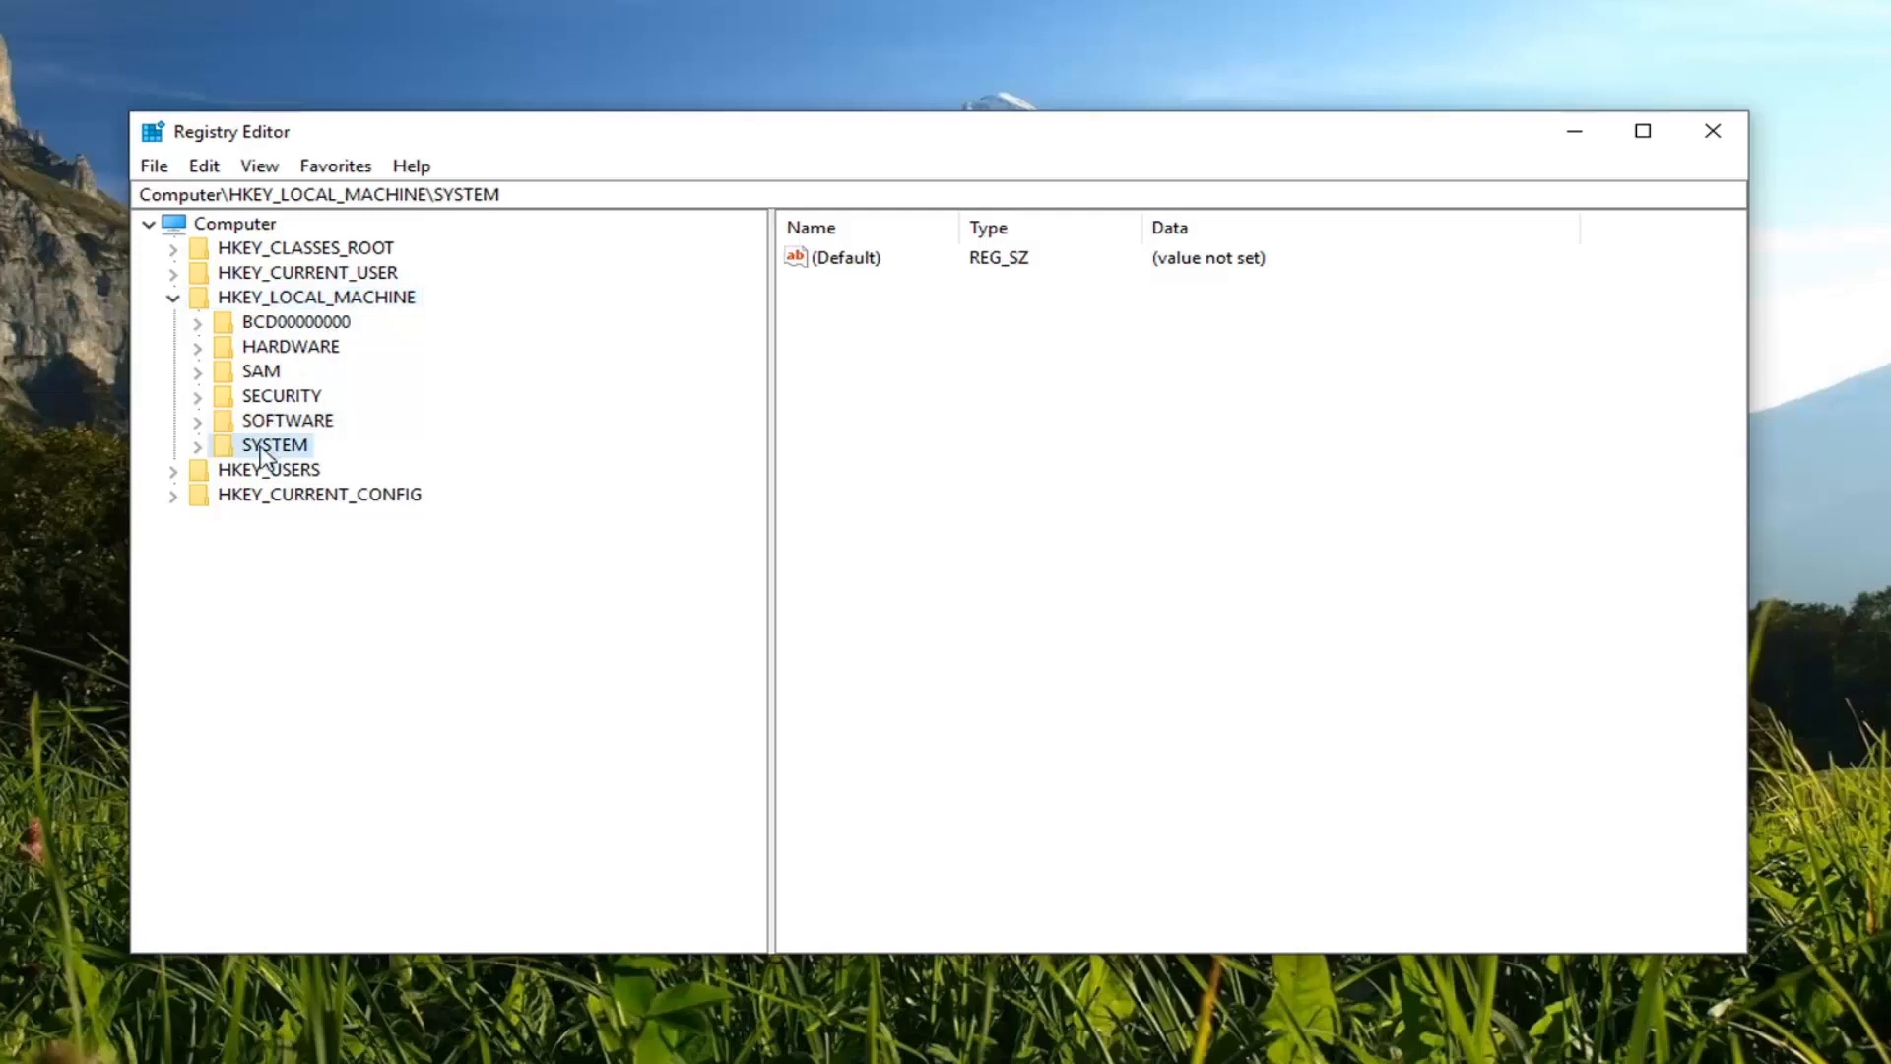
left_click(197, 446)
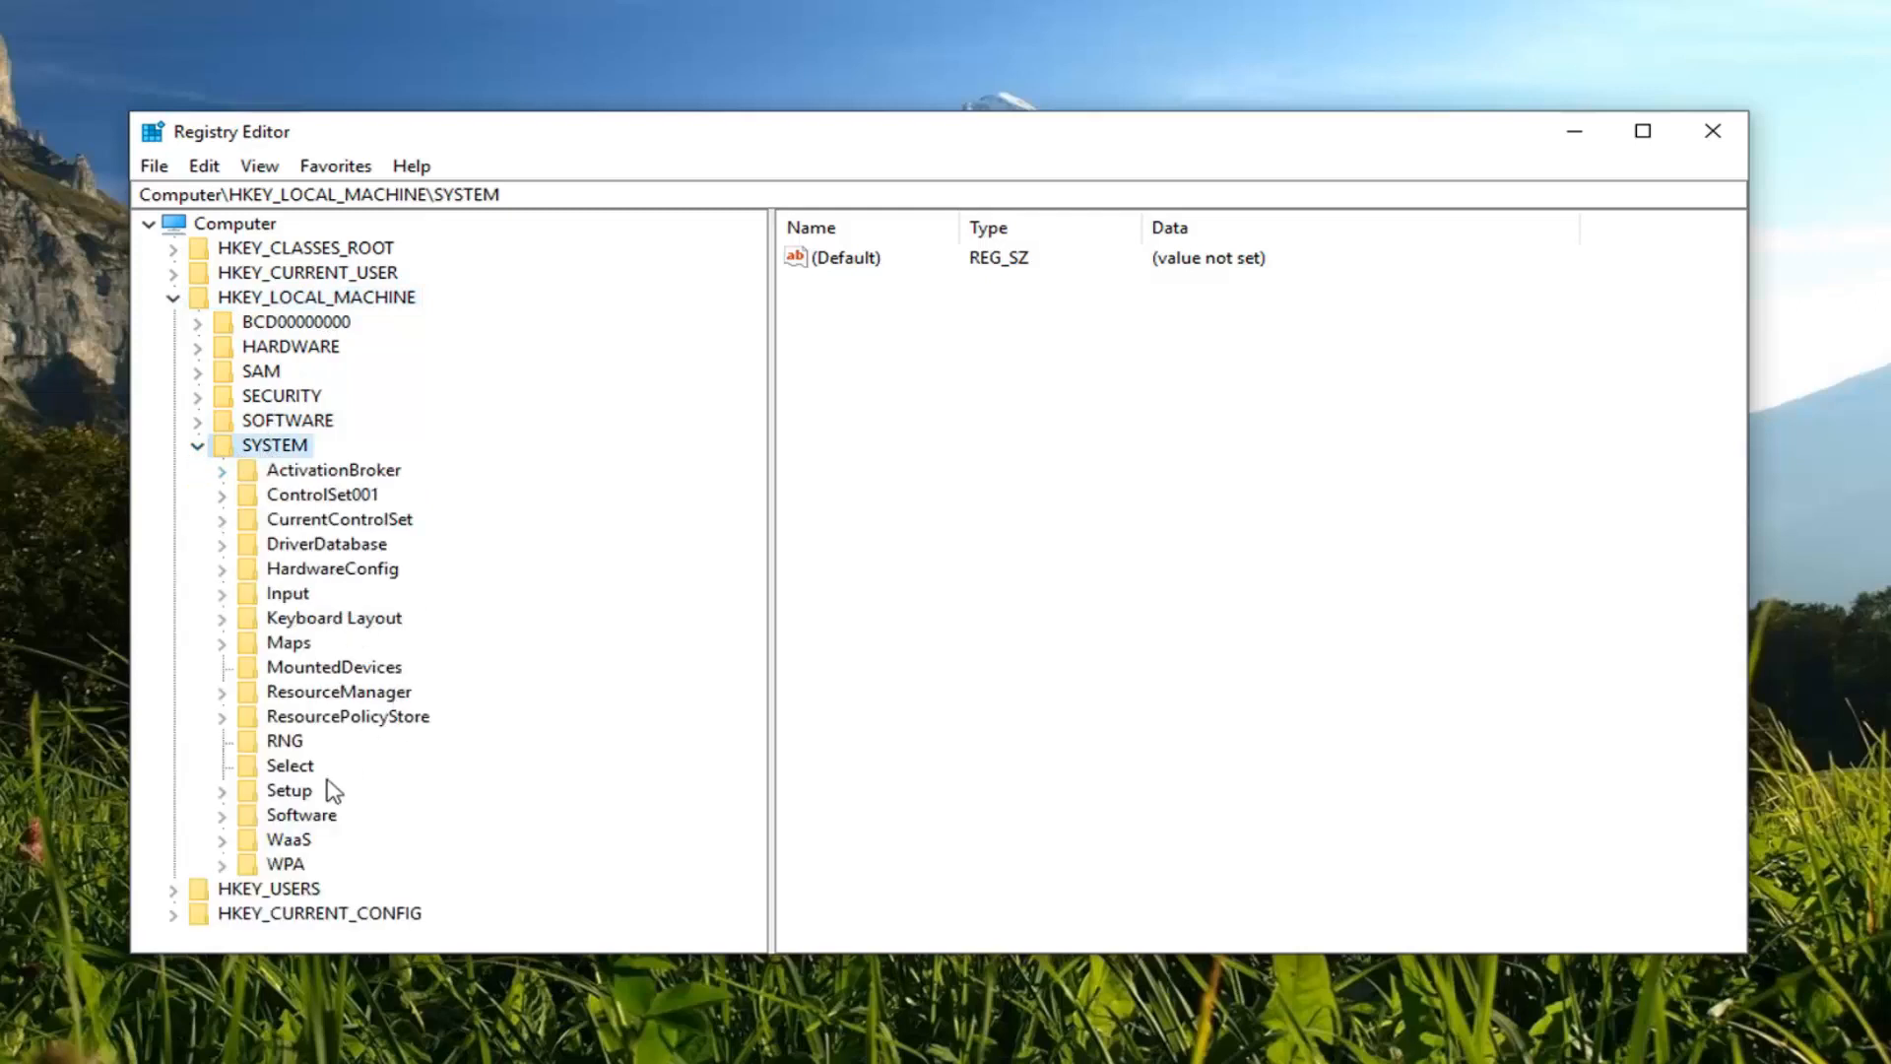
left_click(222, 790)
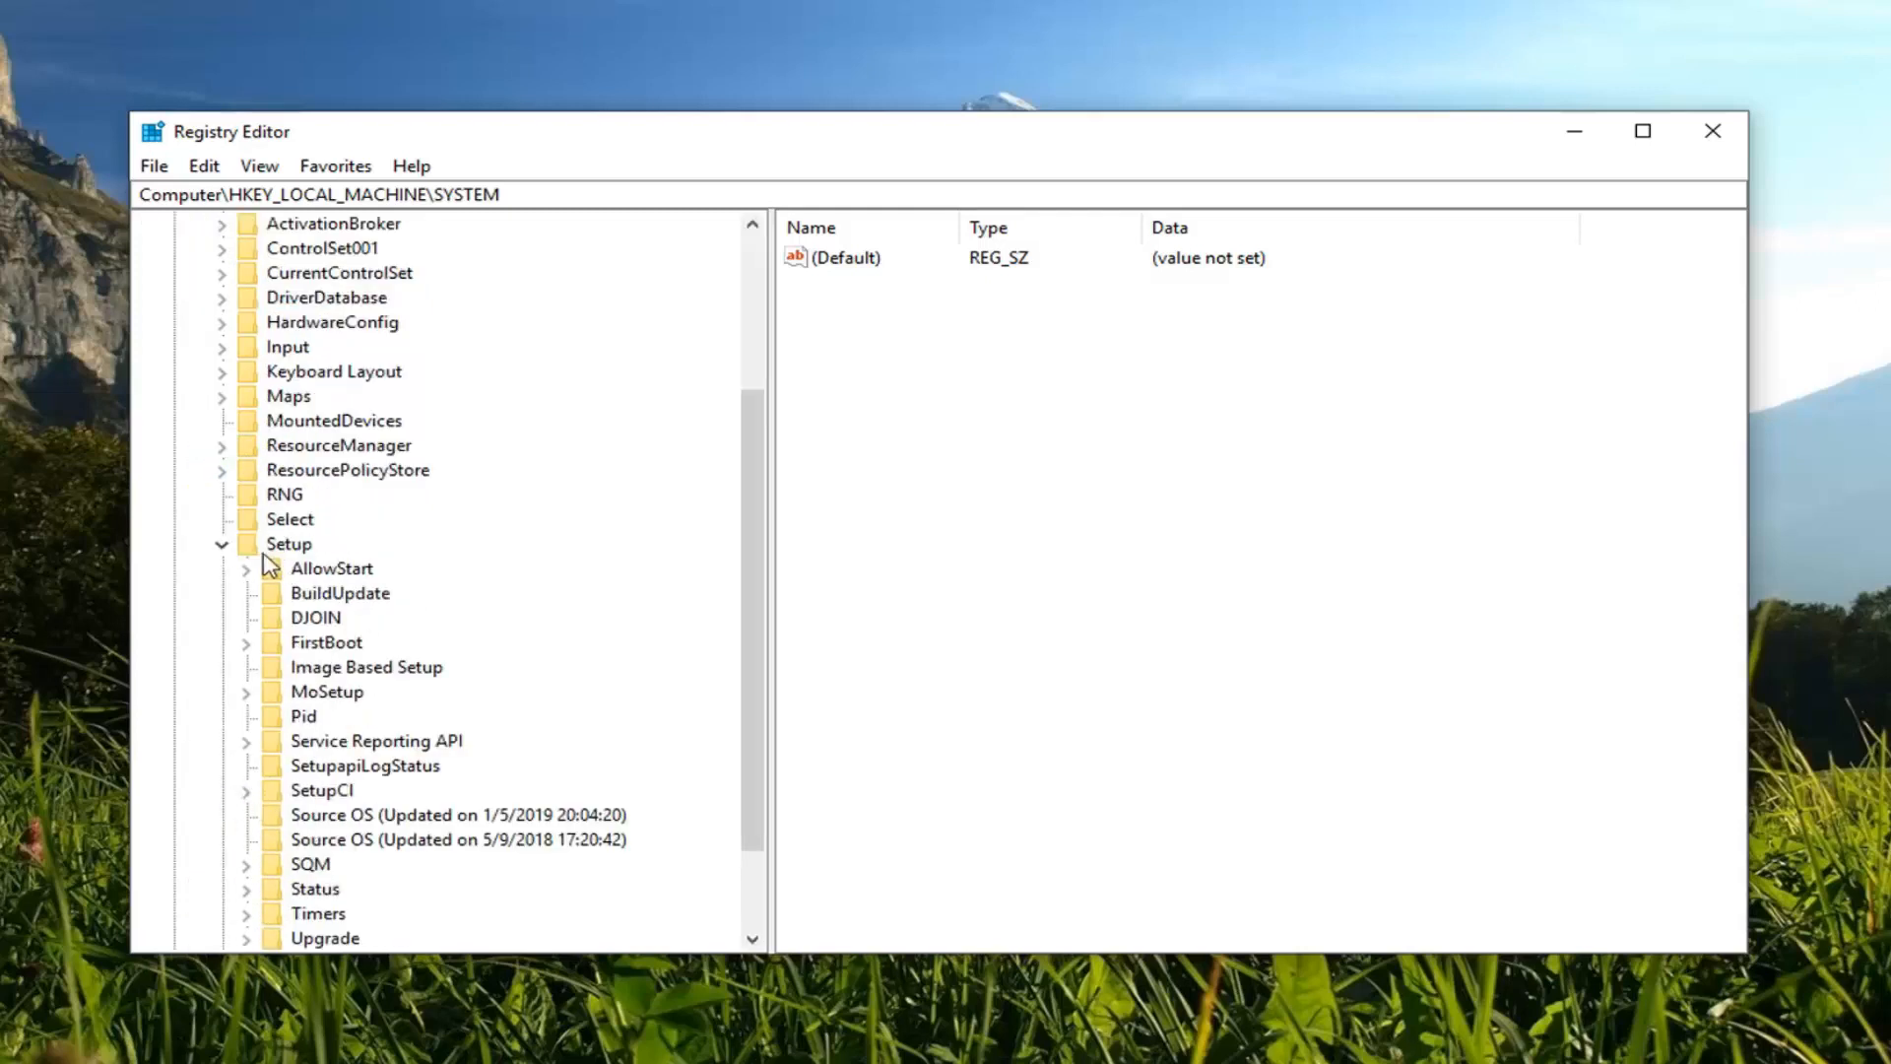
scroll(270, 619, "down", 2)
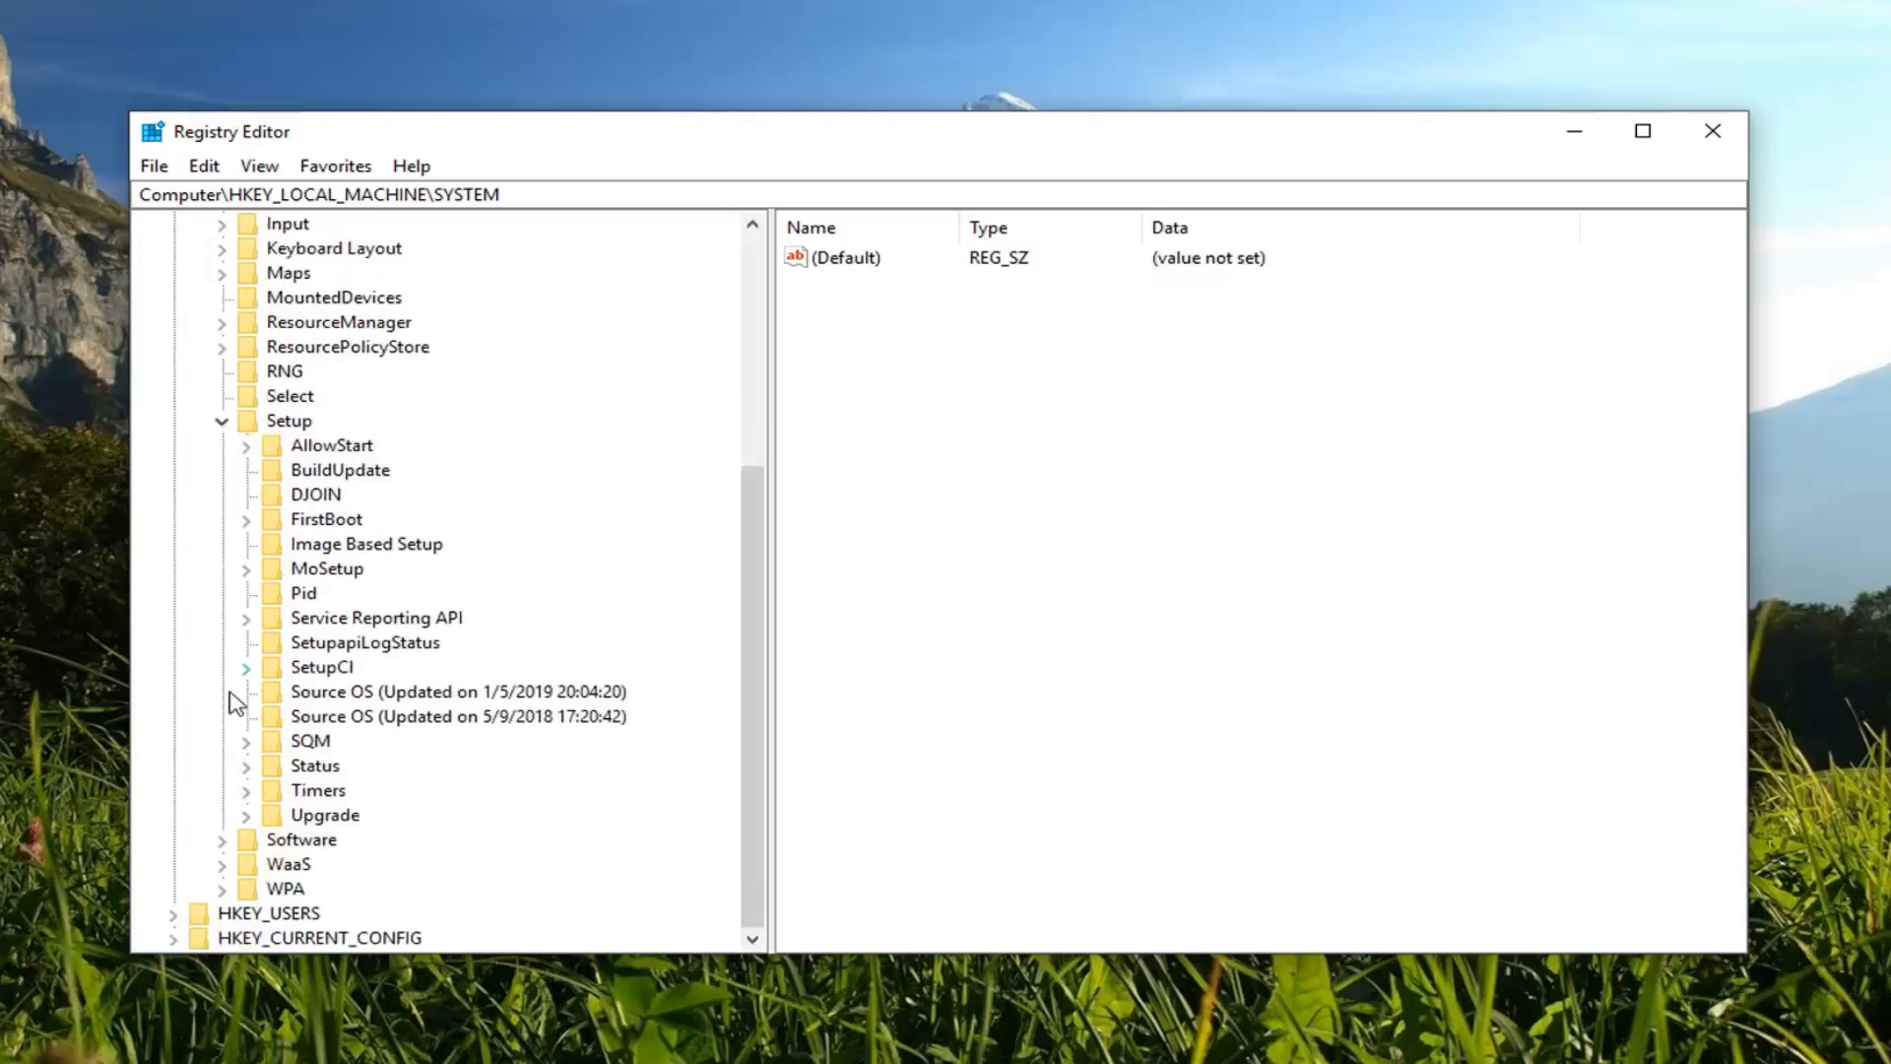
left_click(248, 766)
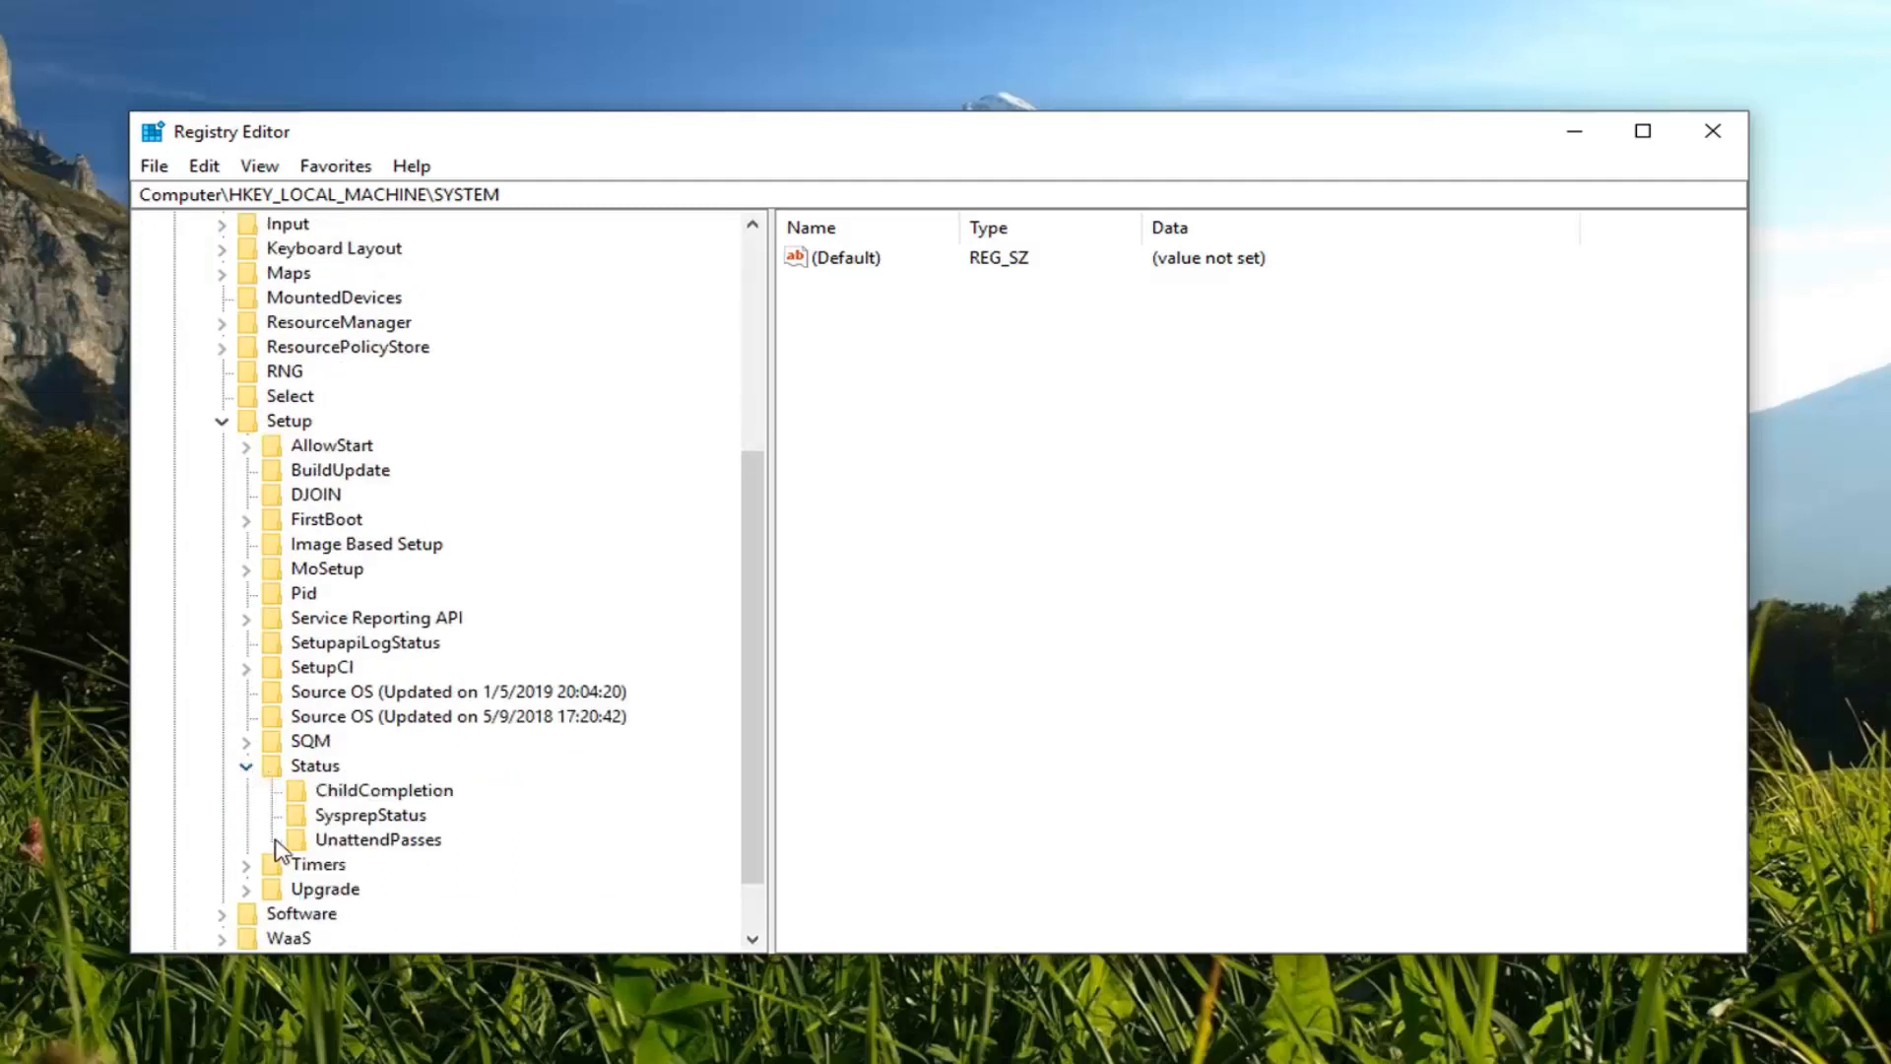
left_click(347, 817)
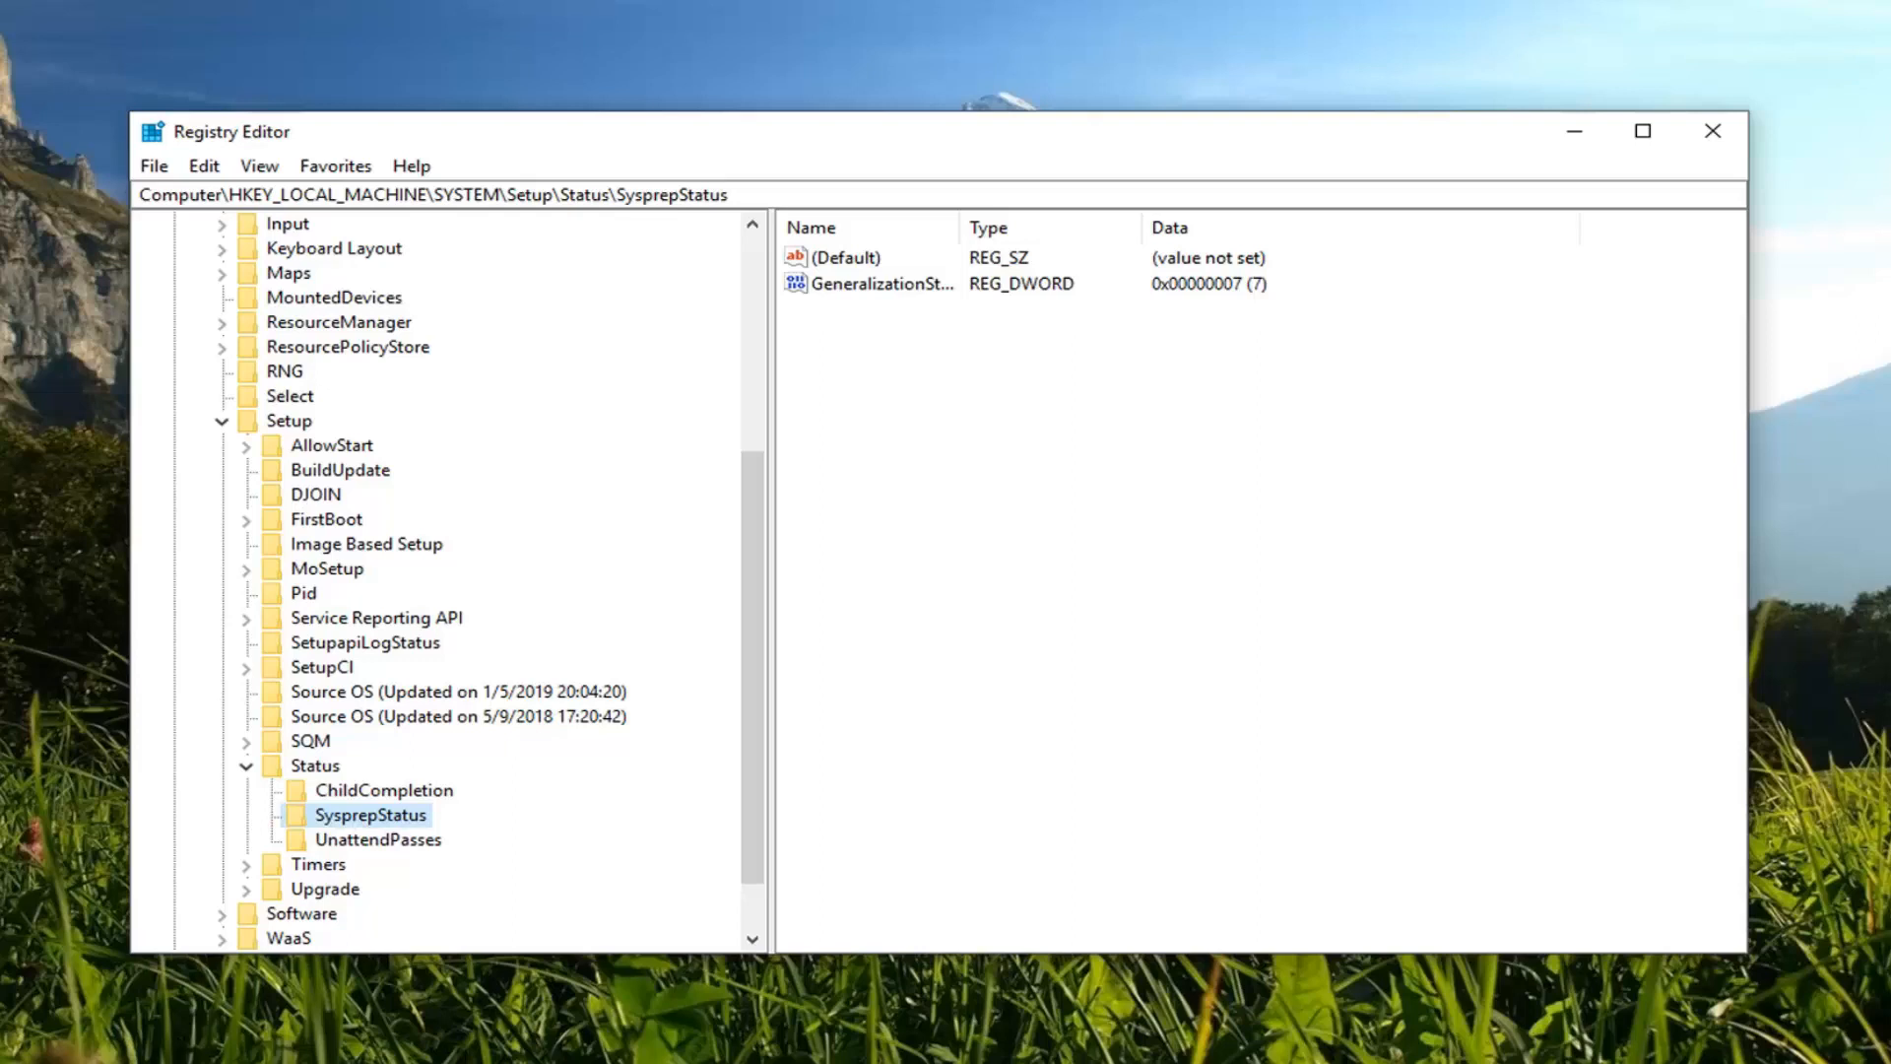
Open the GeneralizationState DWORD for editing and accept it with value data 7 in hexadecimal
double_click(870, 285)
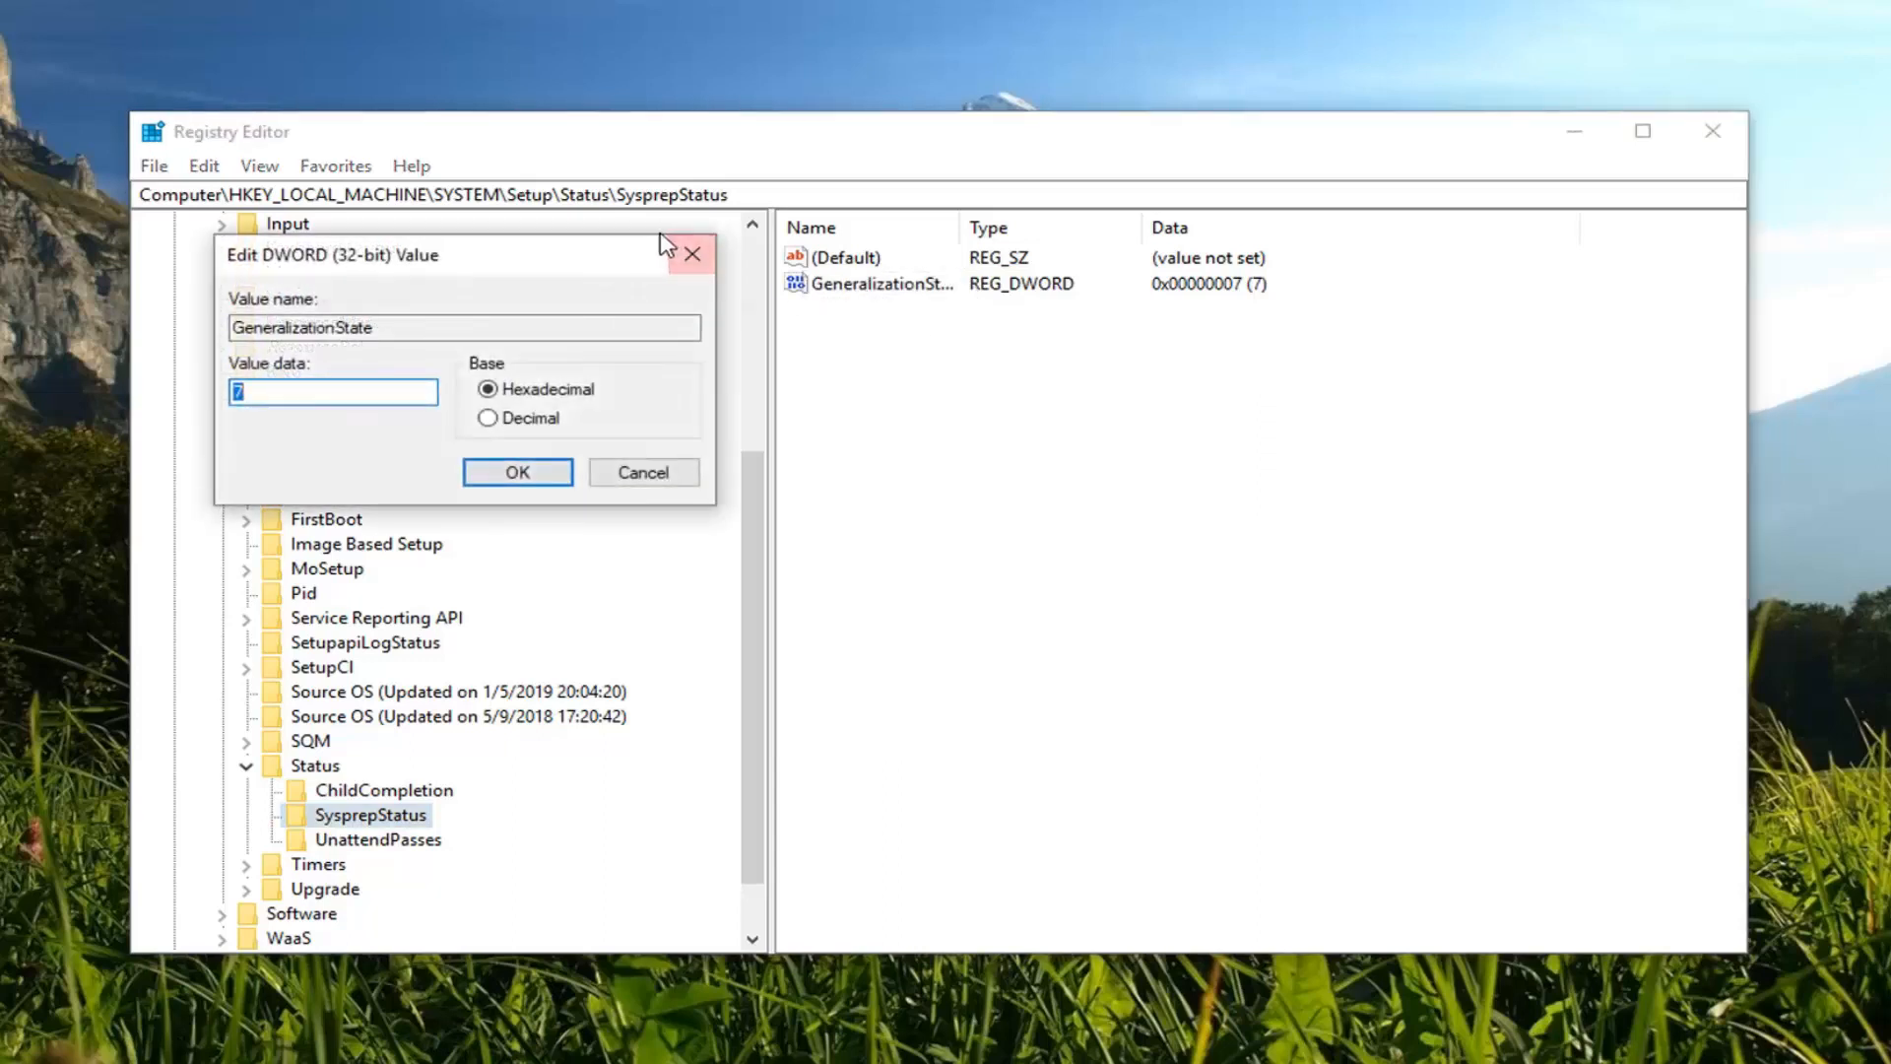
left_click_drag(589, 264, 1238, 277)
left_click(1005, 406)
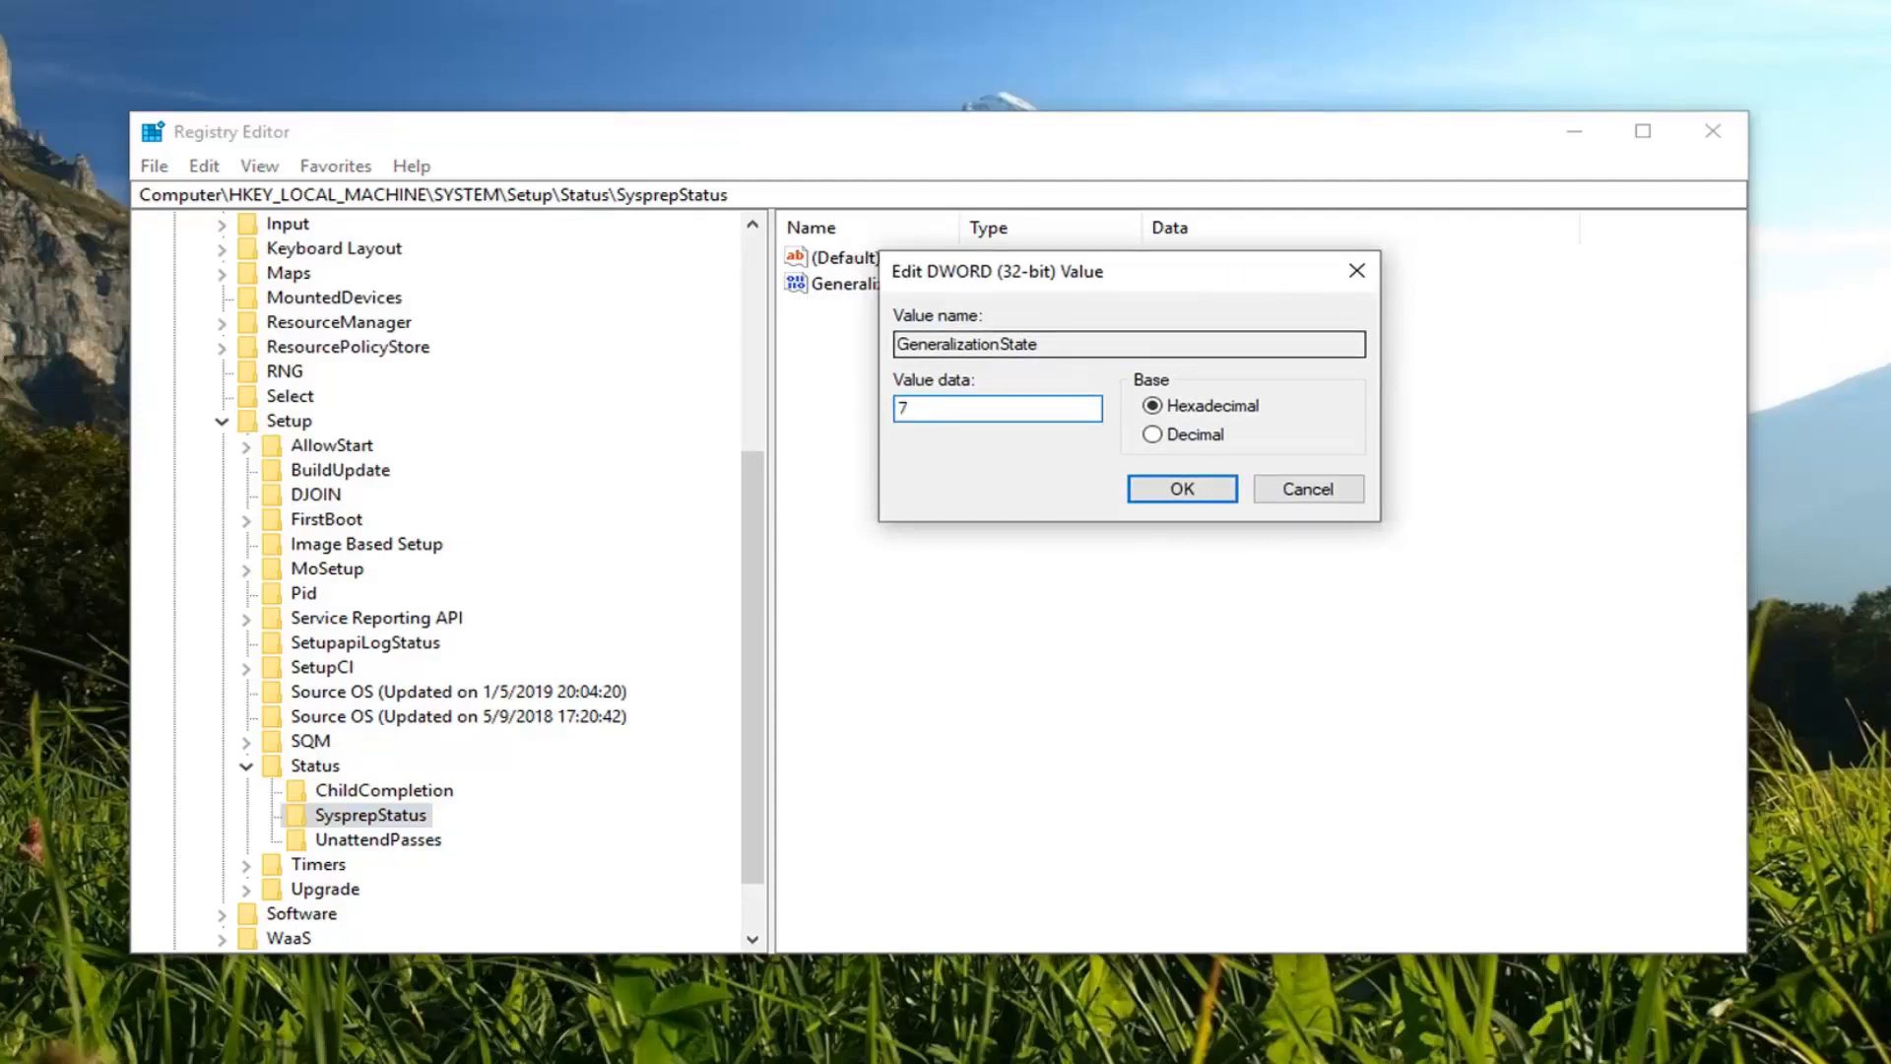
left_click(1151, 492)
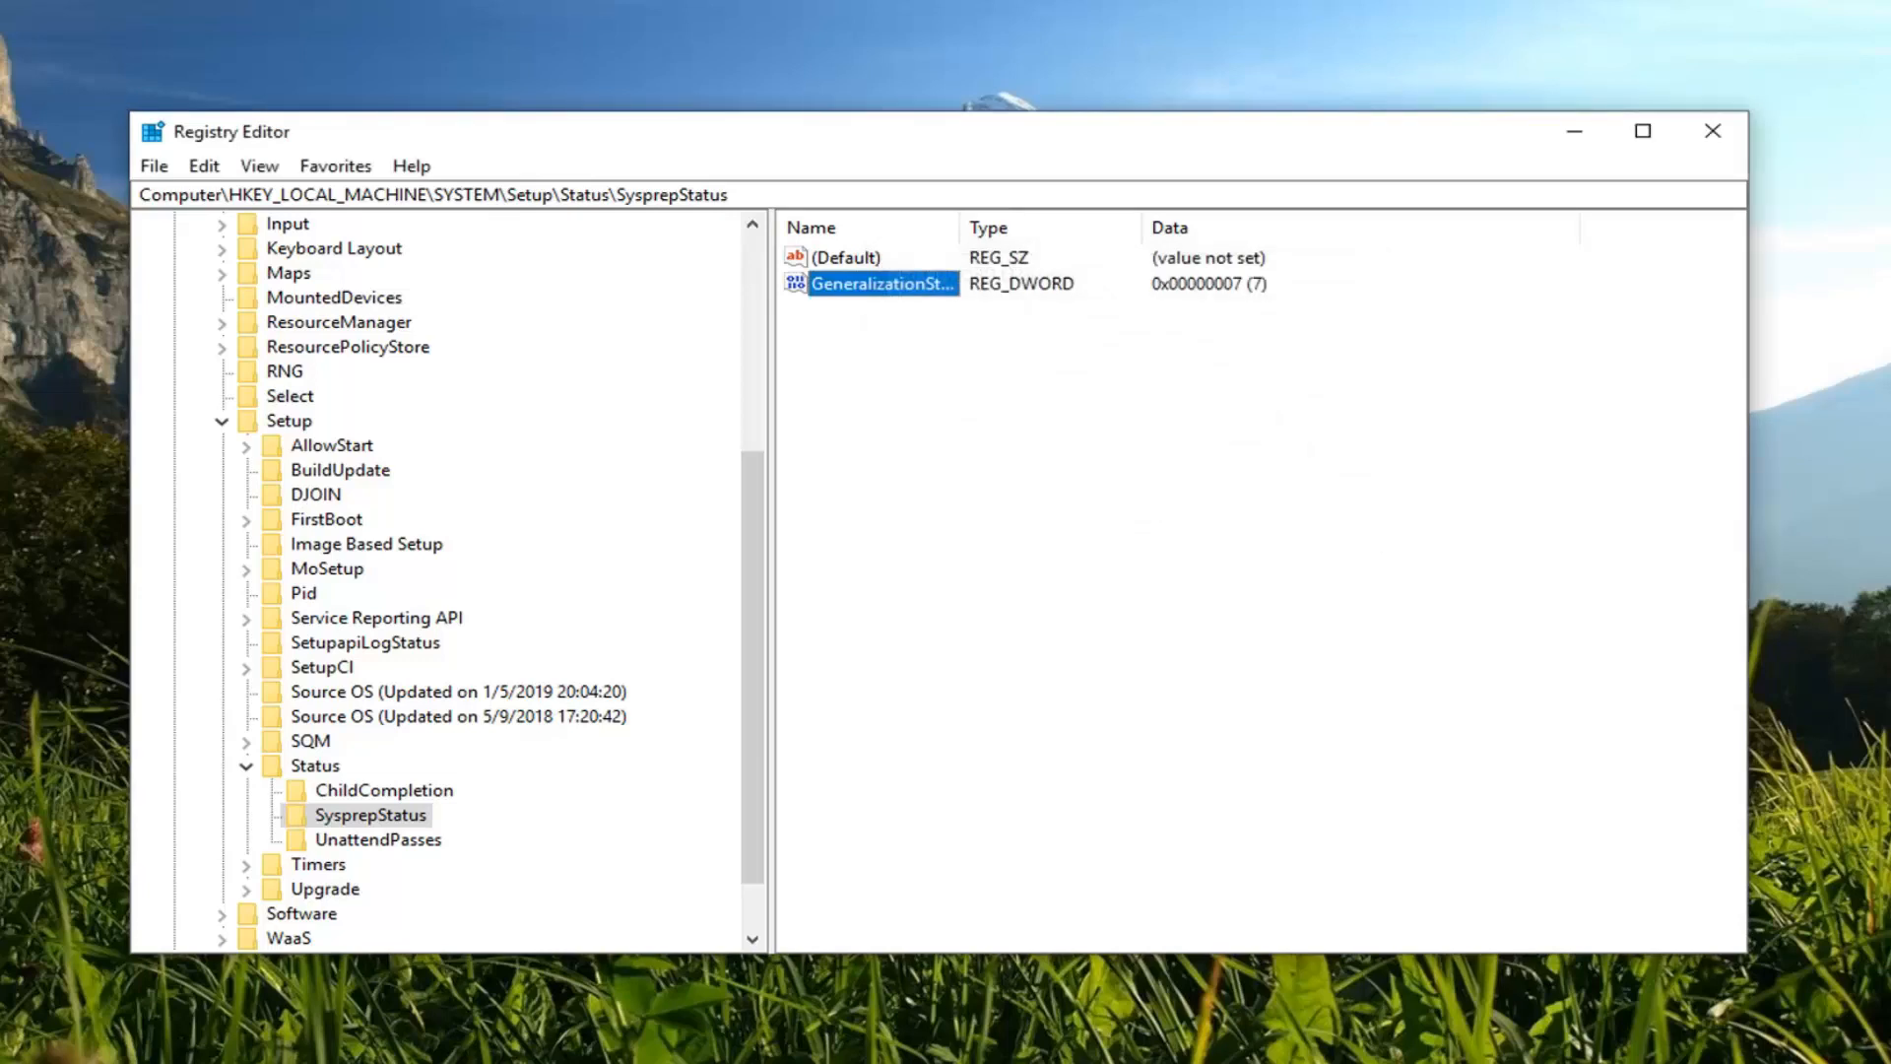
left_click(902, 330)
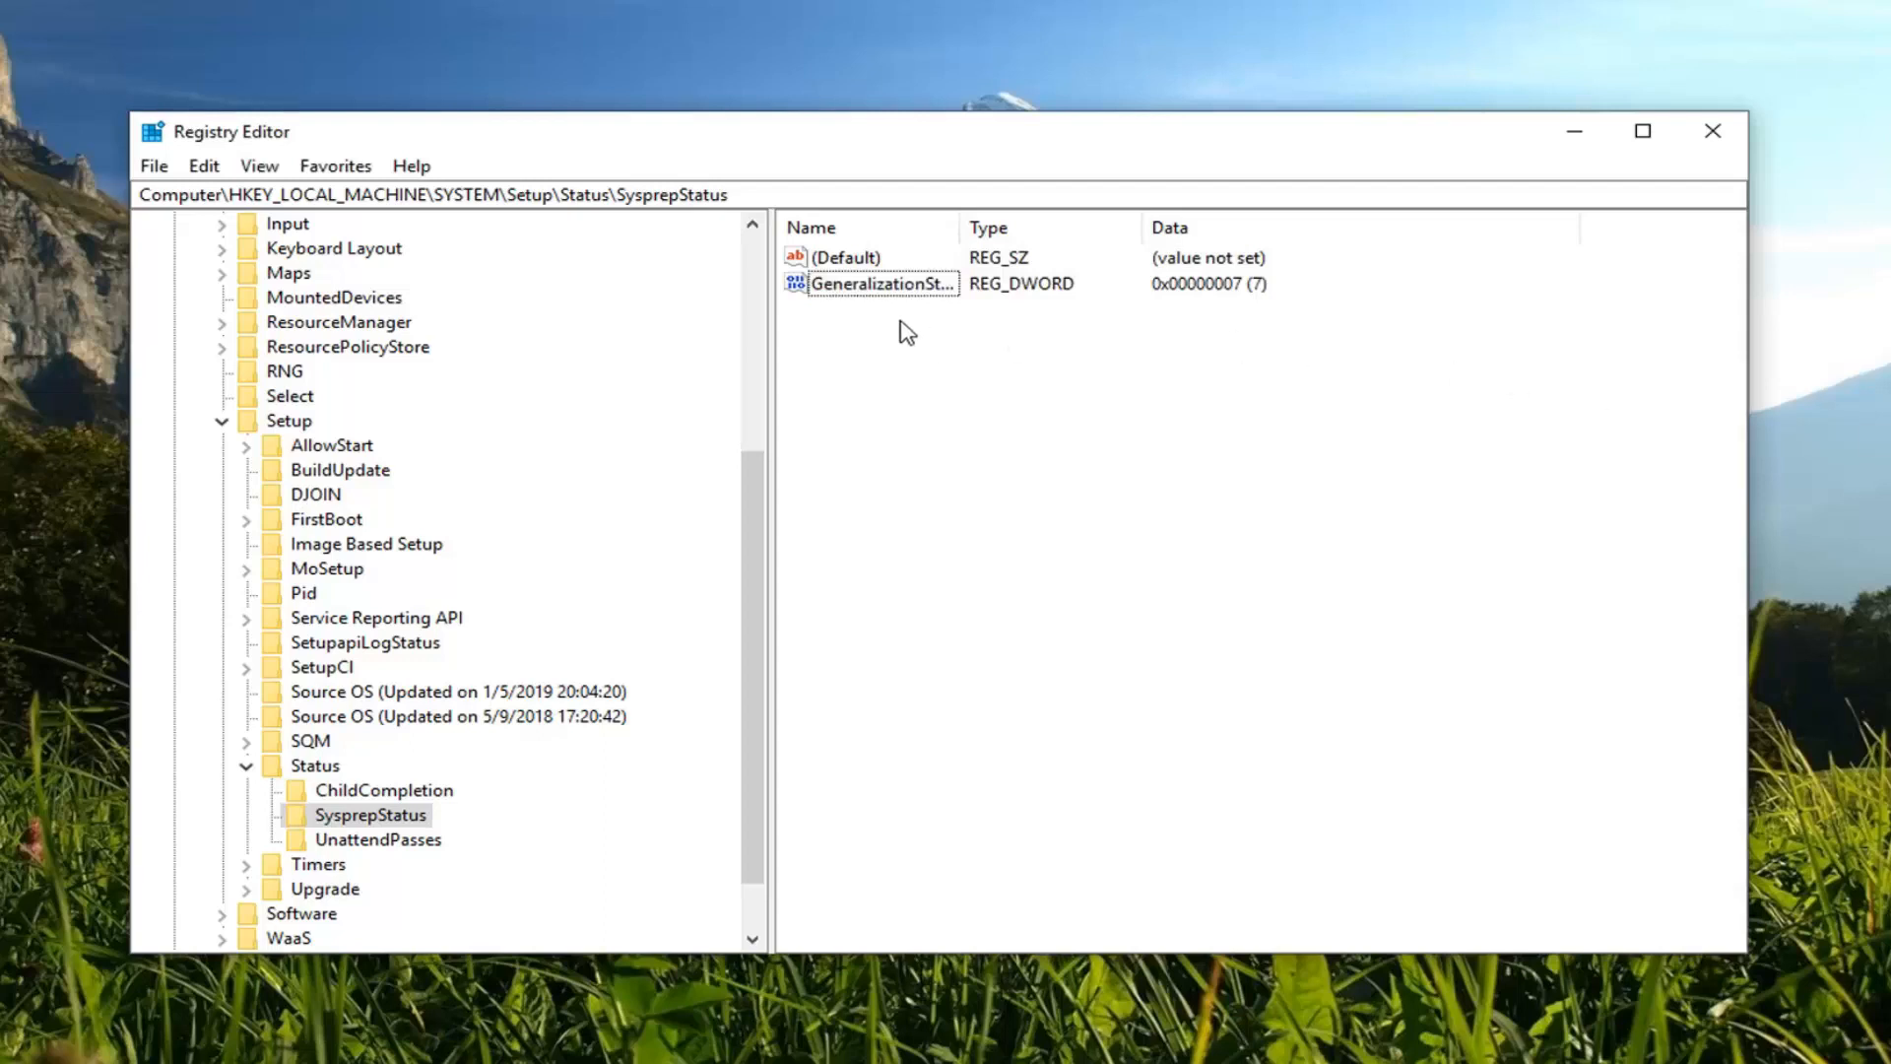
Create a new DWORD (32-bit) value named CleanupState in the SysprepStatus key
right_click(864, 340)
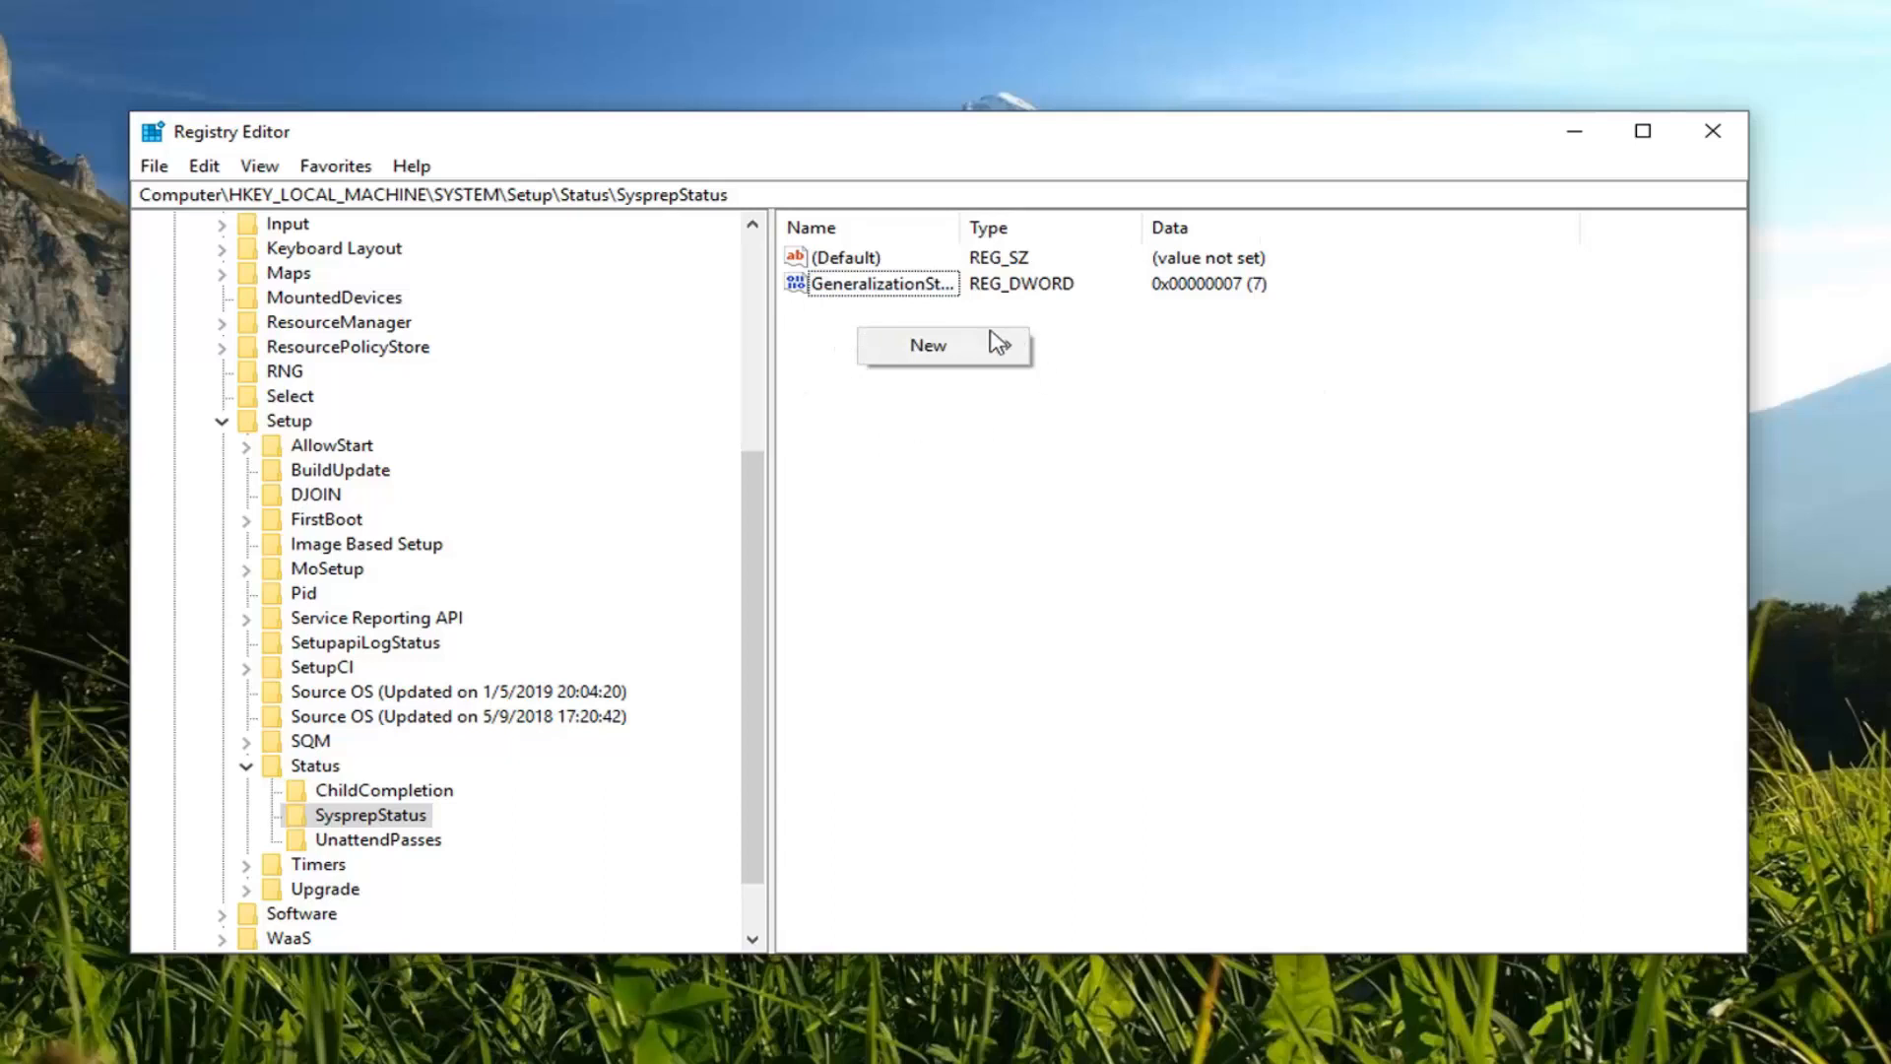
mouse_move(980, 362)
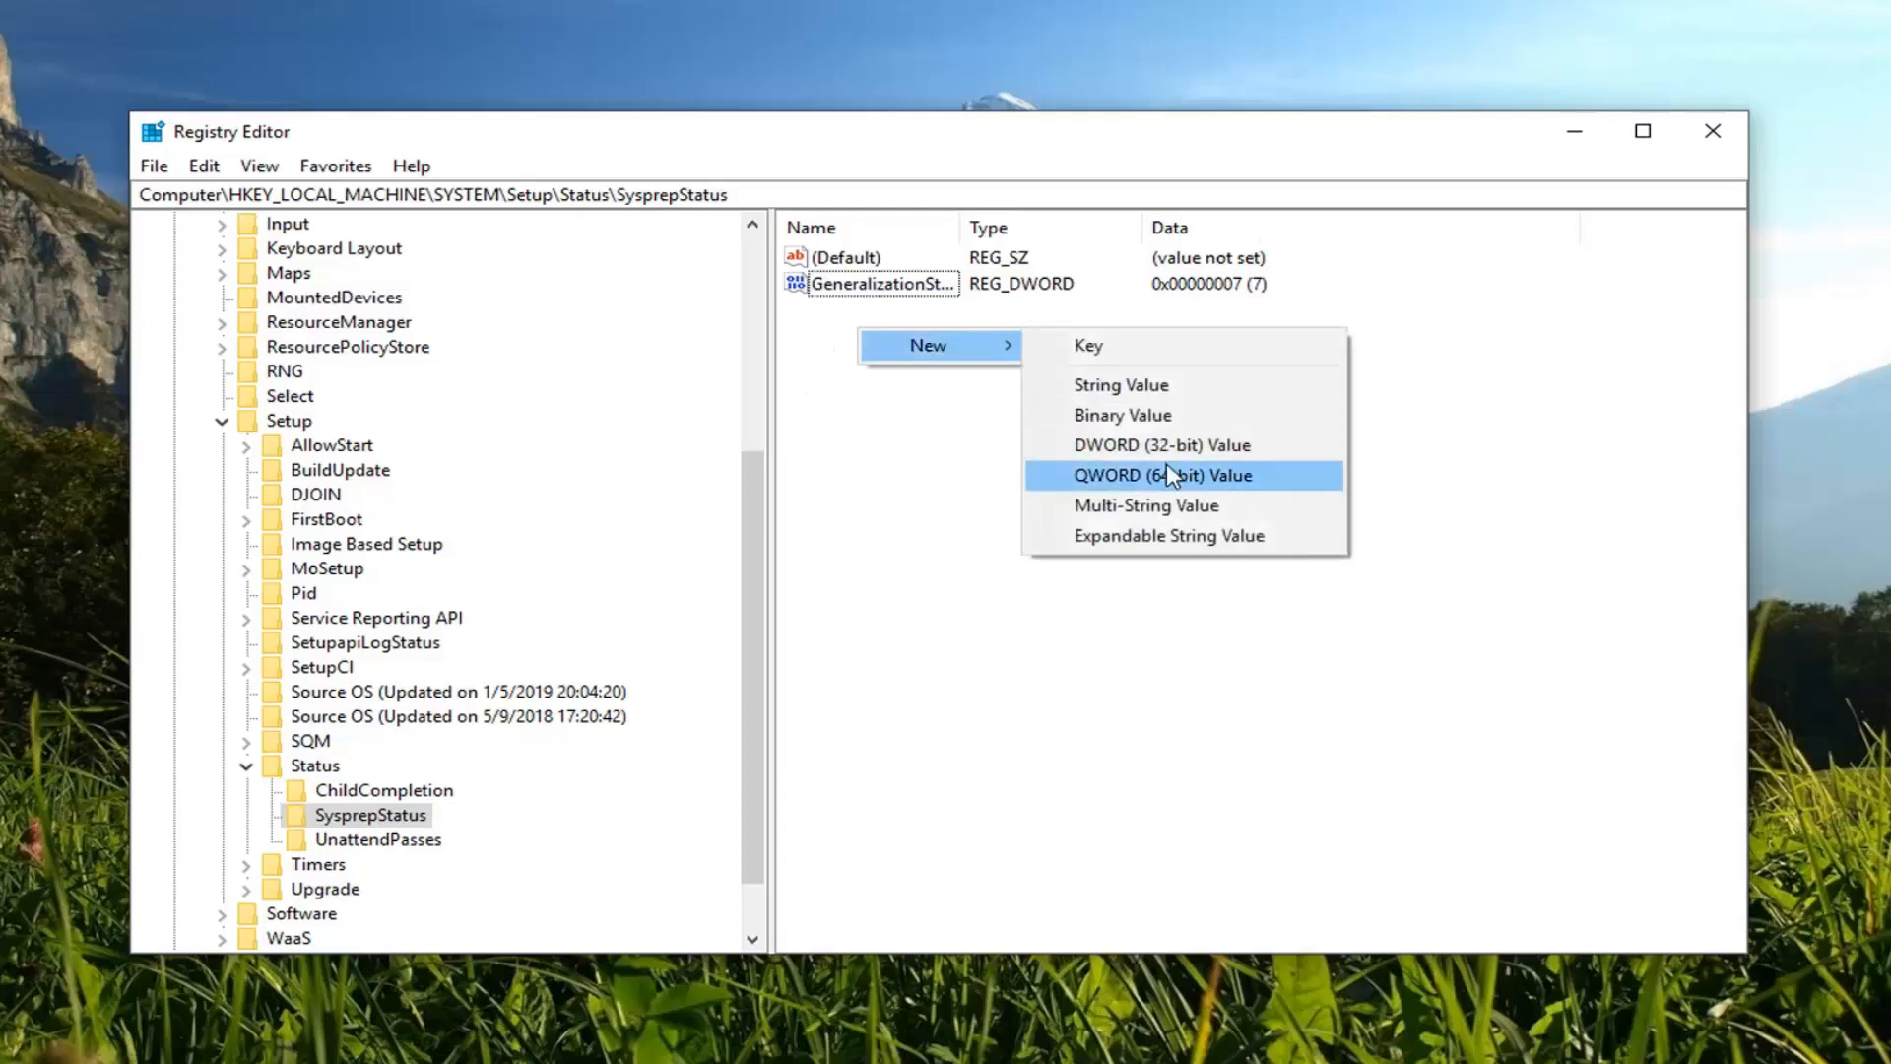
left_click(1207, 453)
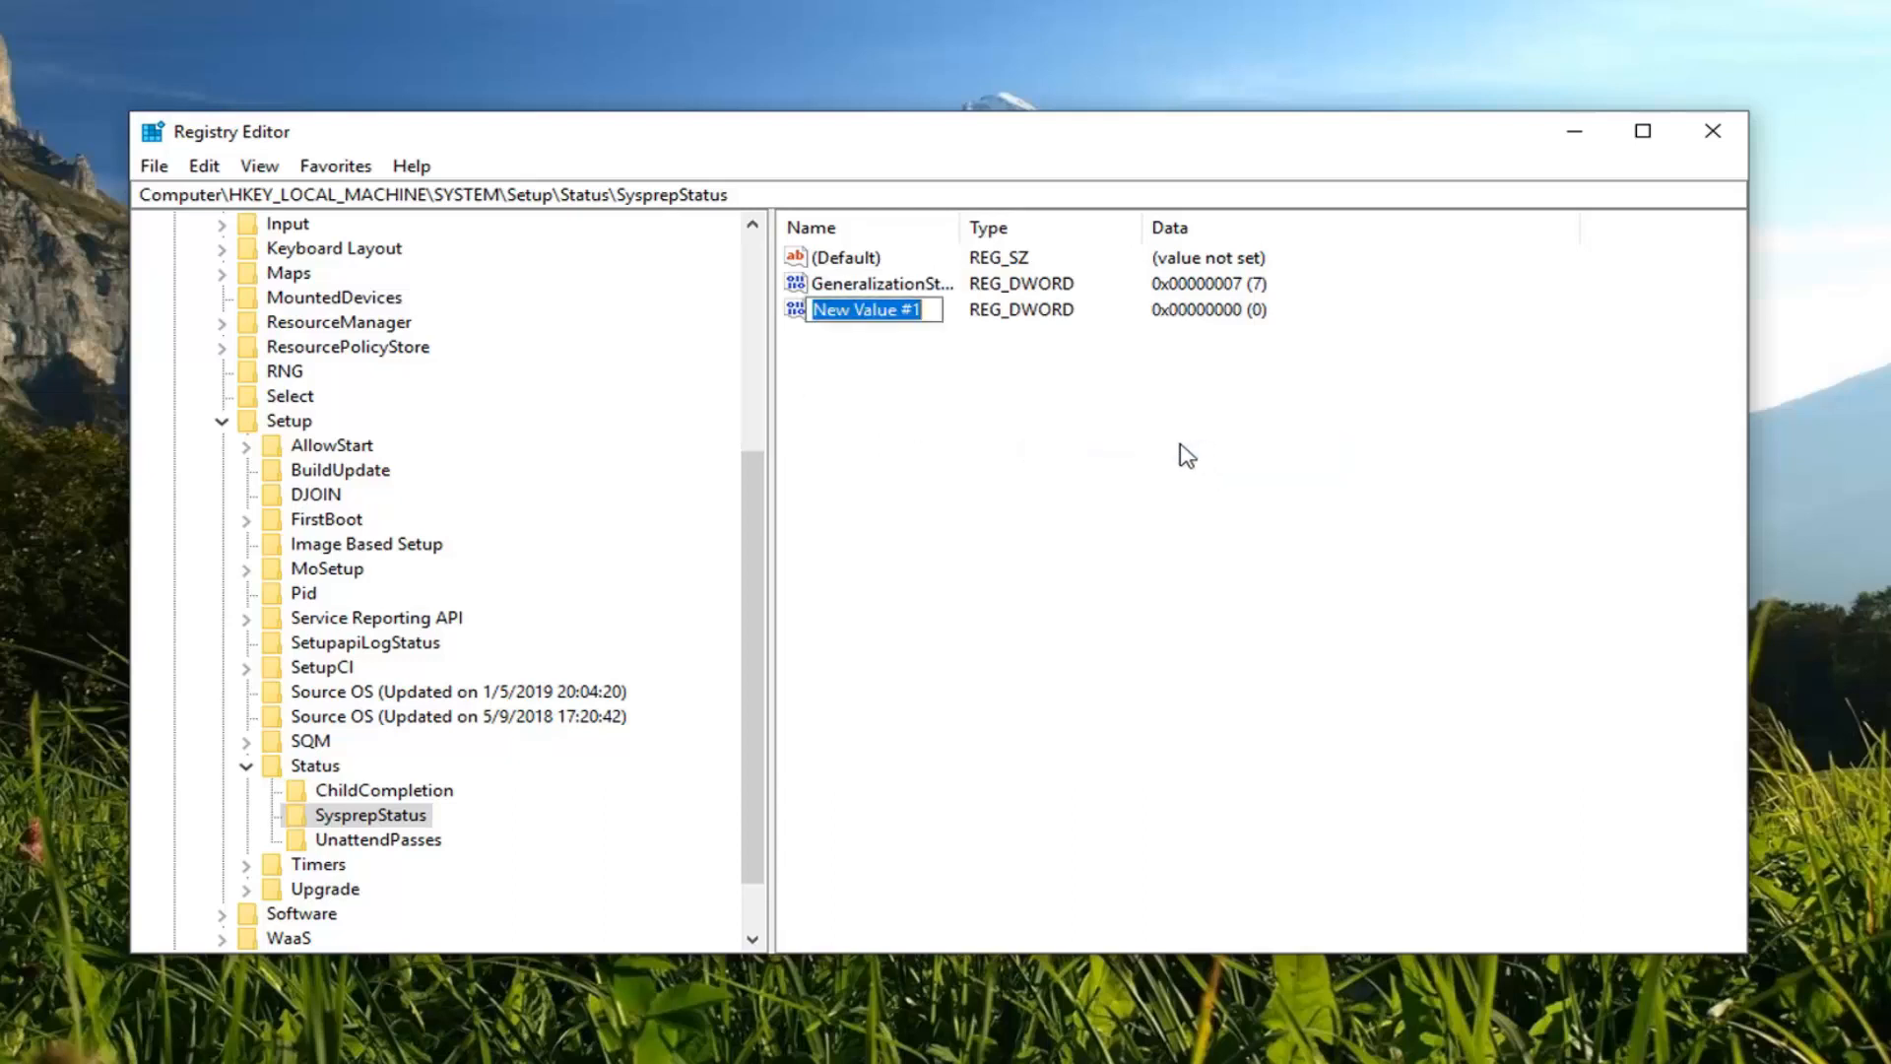
type("Clean")
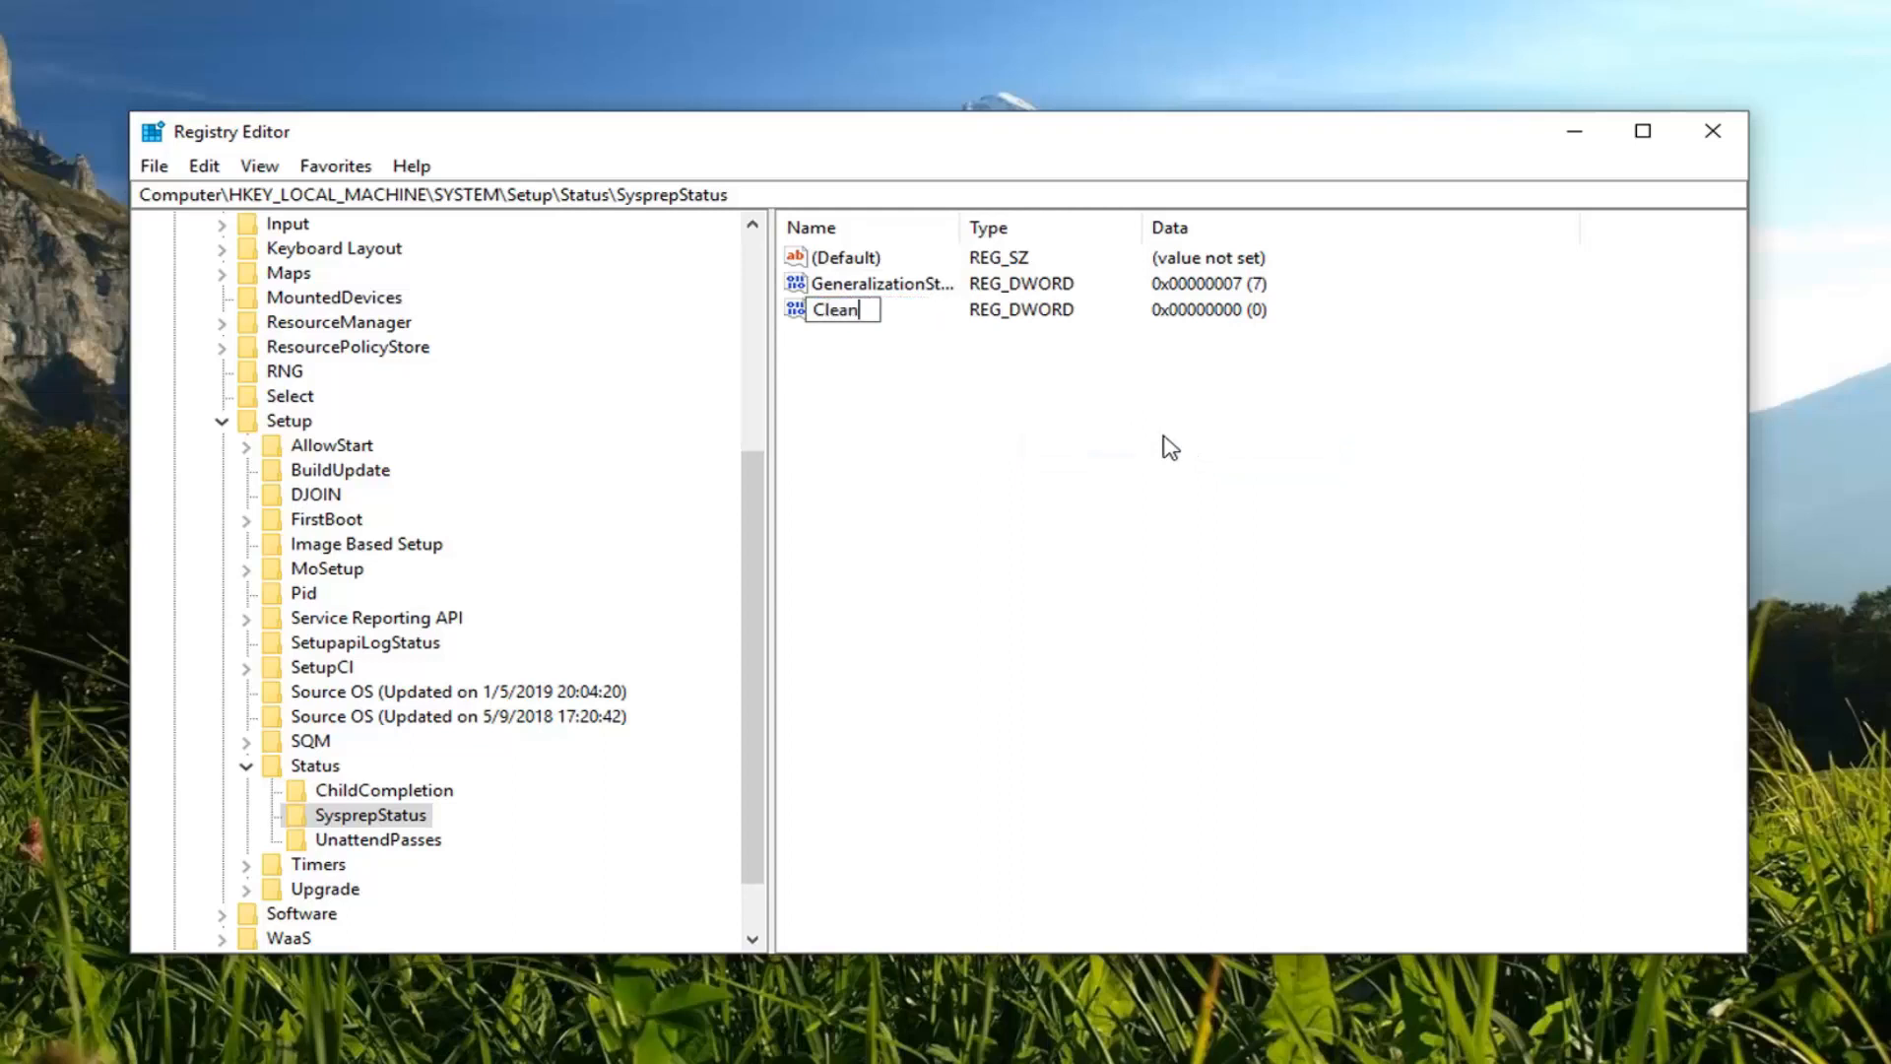
type("upState")
key("Return")
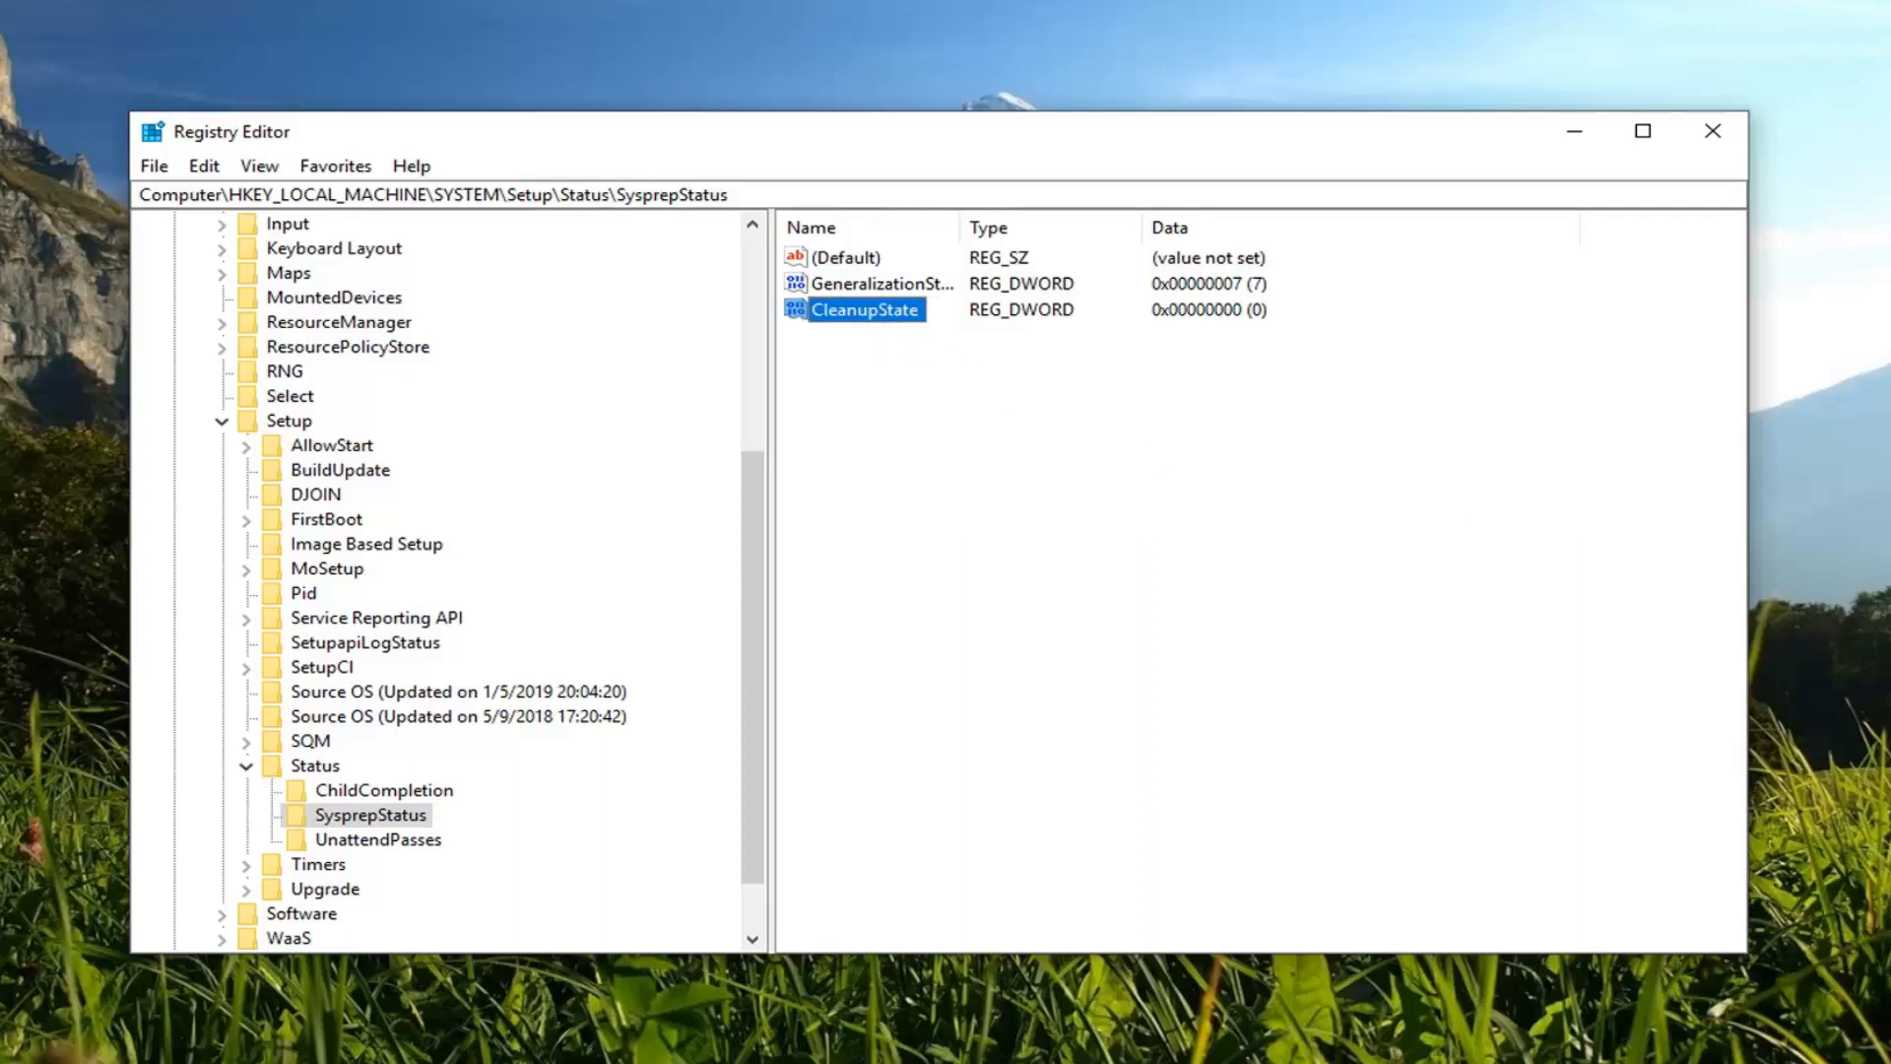
Set the CleanupState DWORD's value data to 2 in hexadecimal and close the Registry Editor
double_click(871, 314)
left_click_drag(545, 266, 1059, 407)
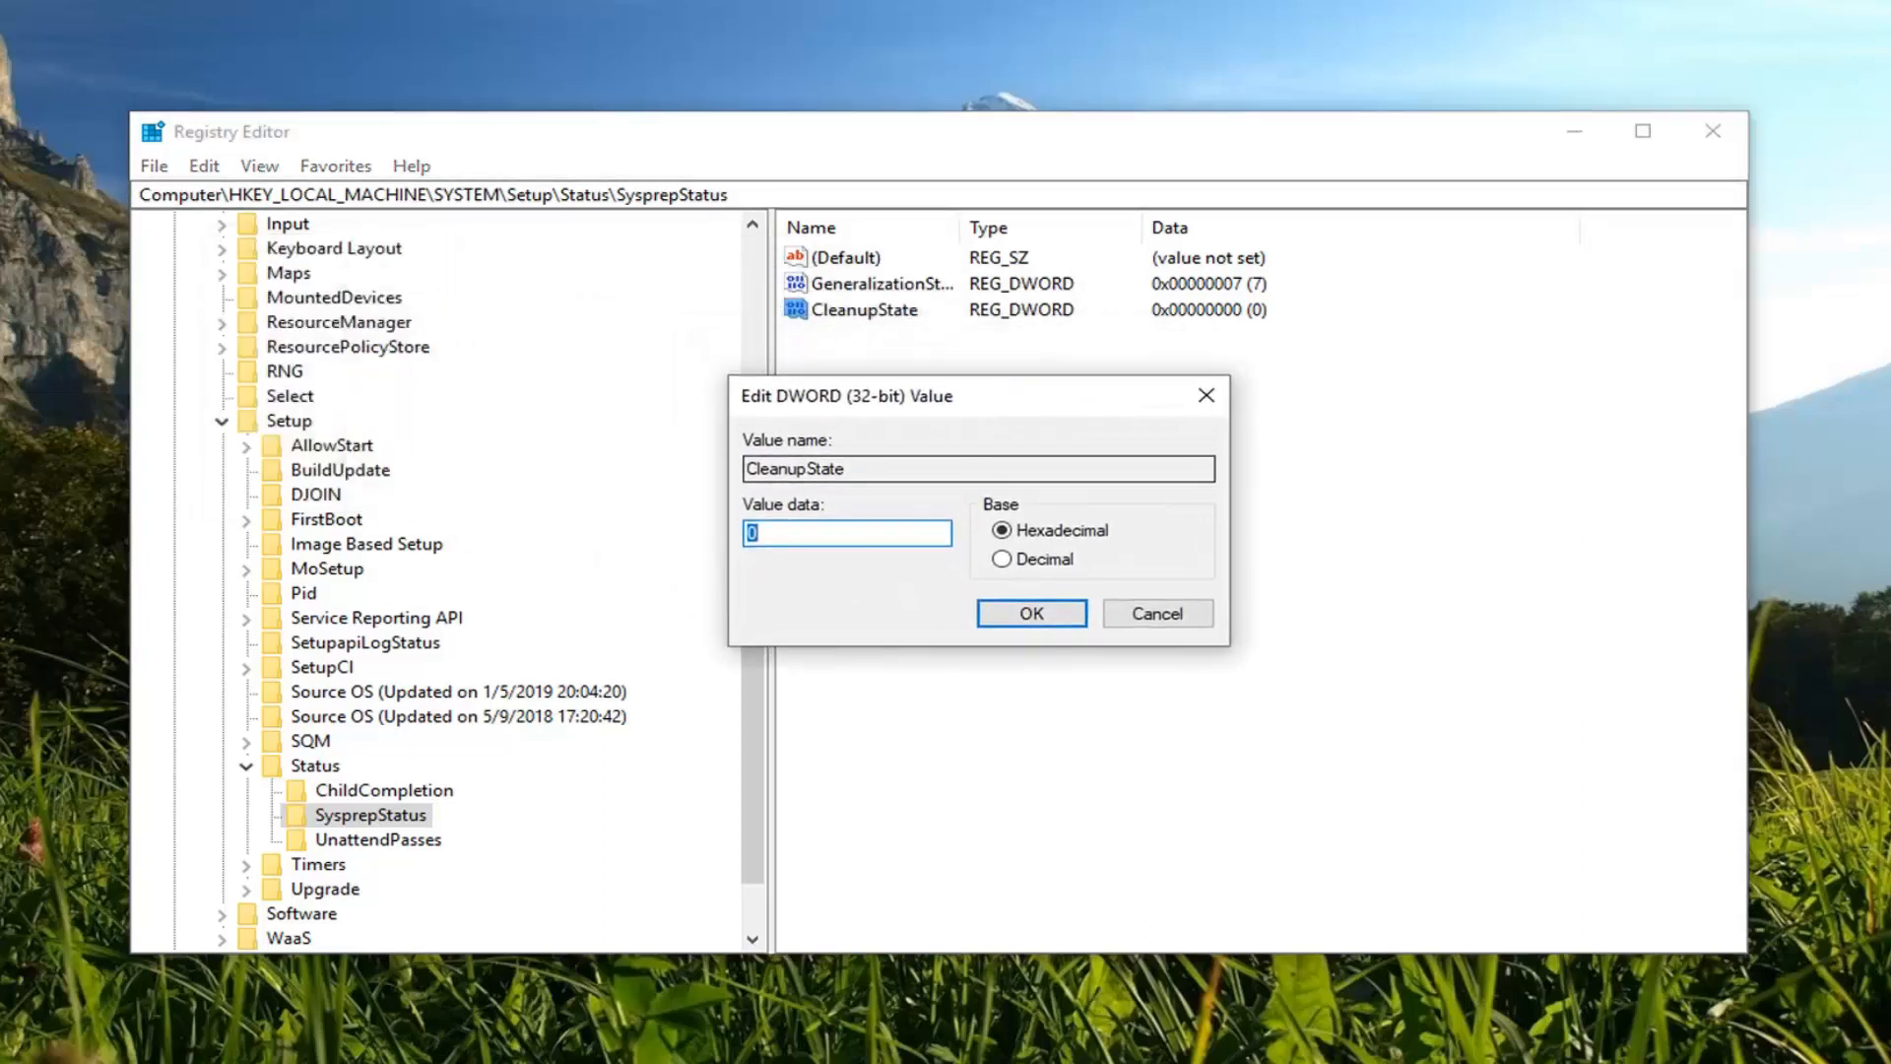
type("2")
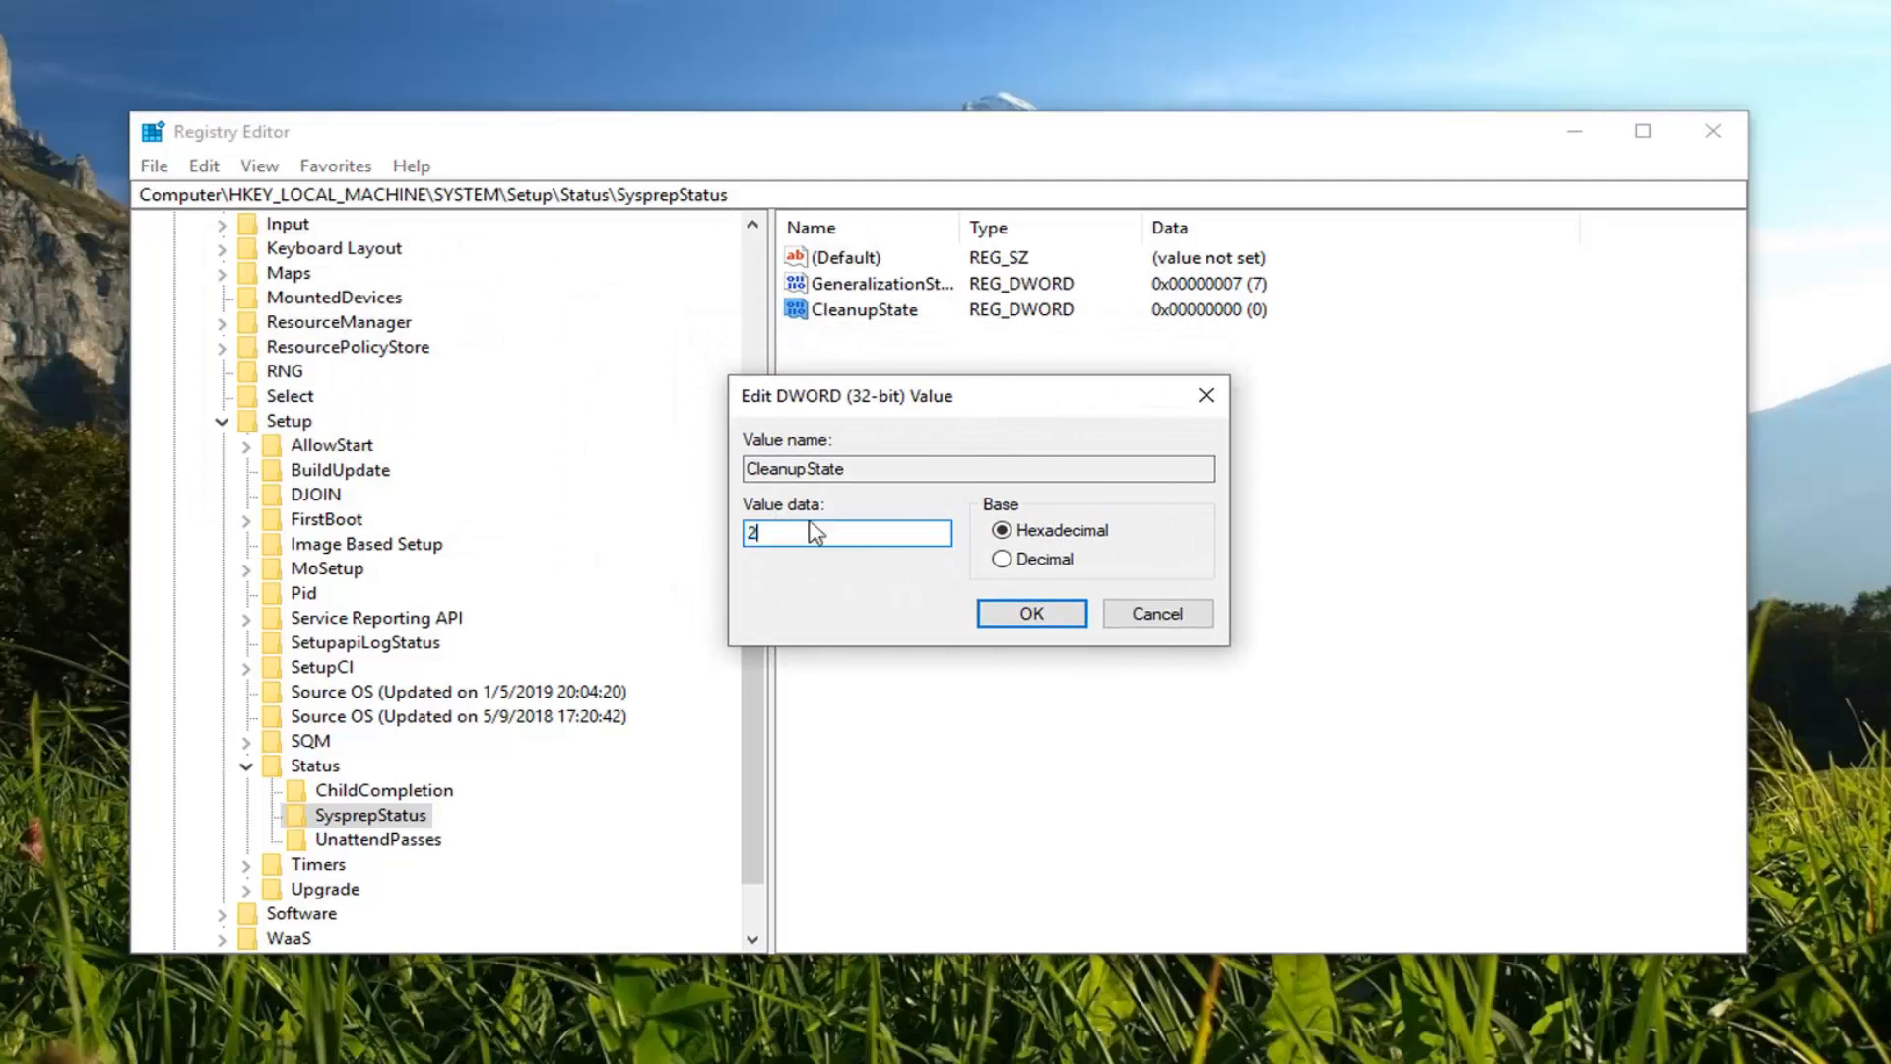
left_click(1006, 615)
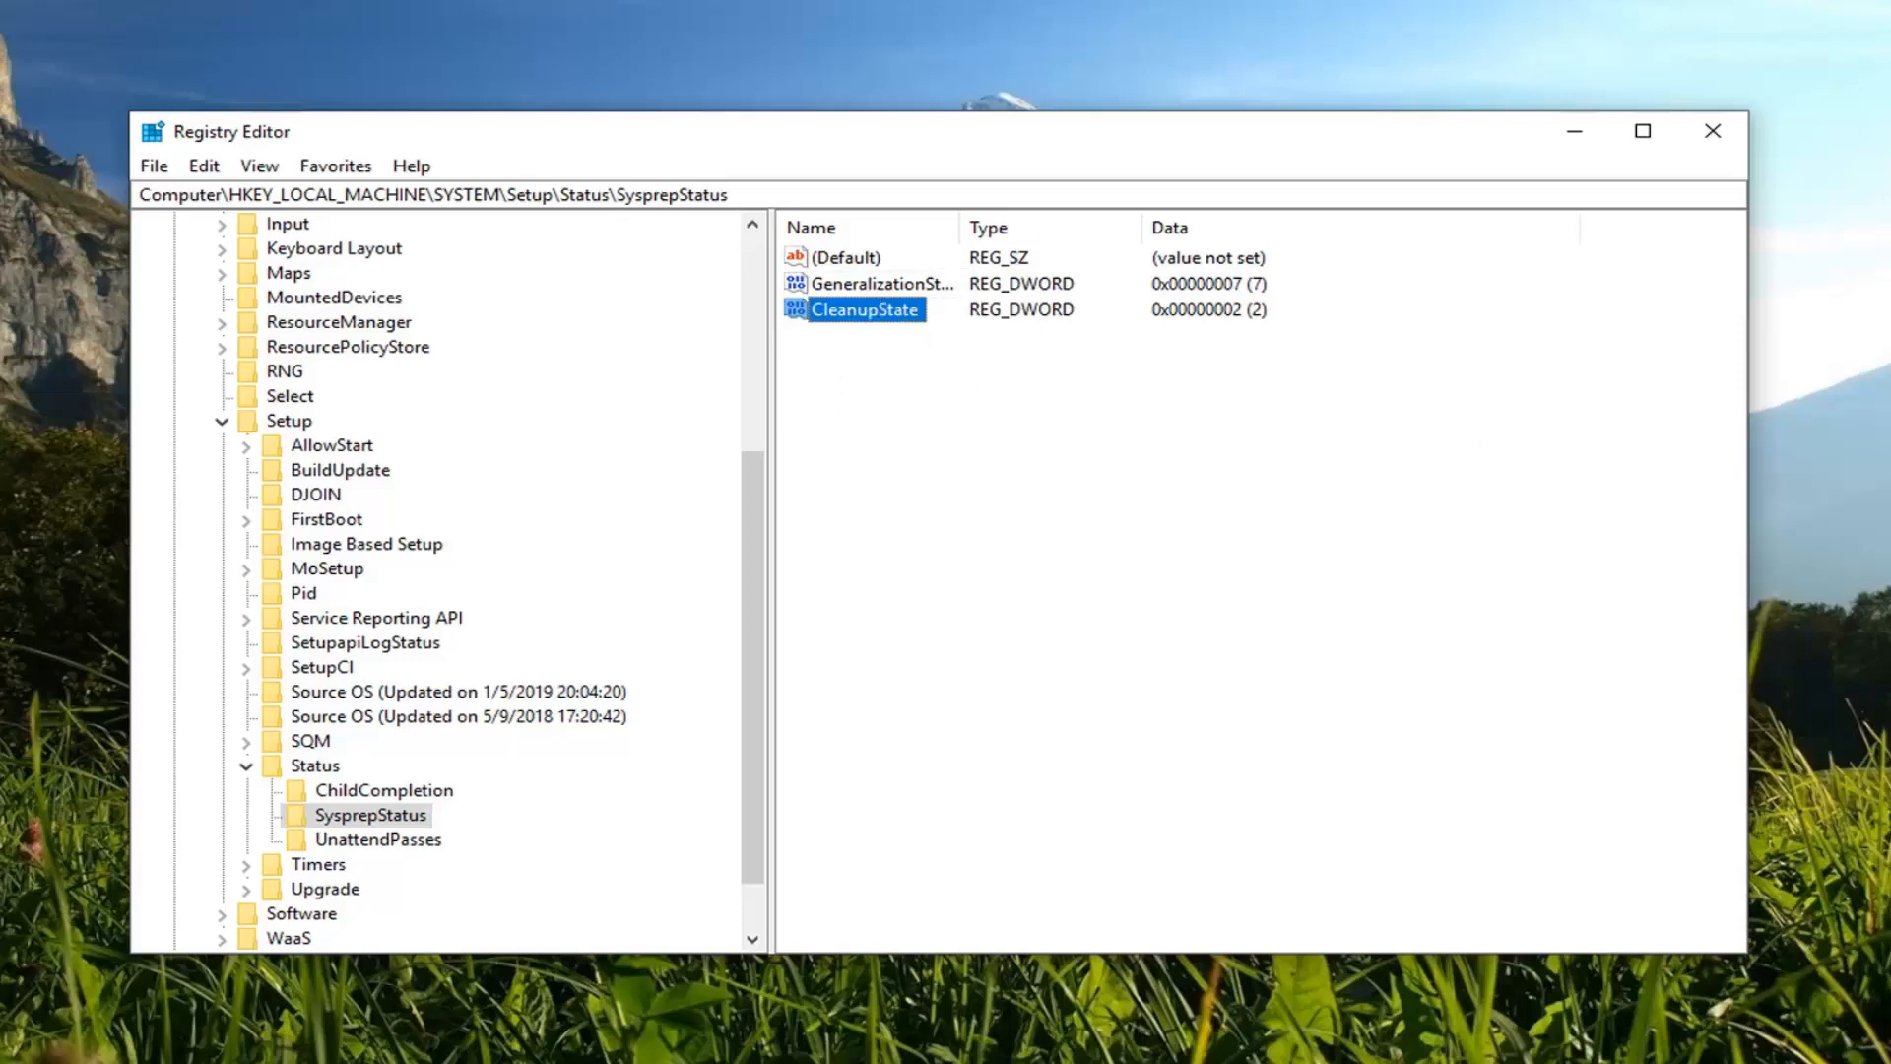
left_click(1714, 131)
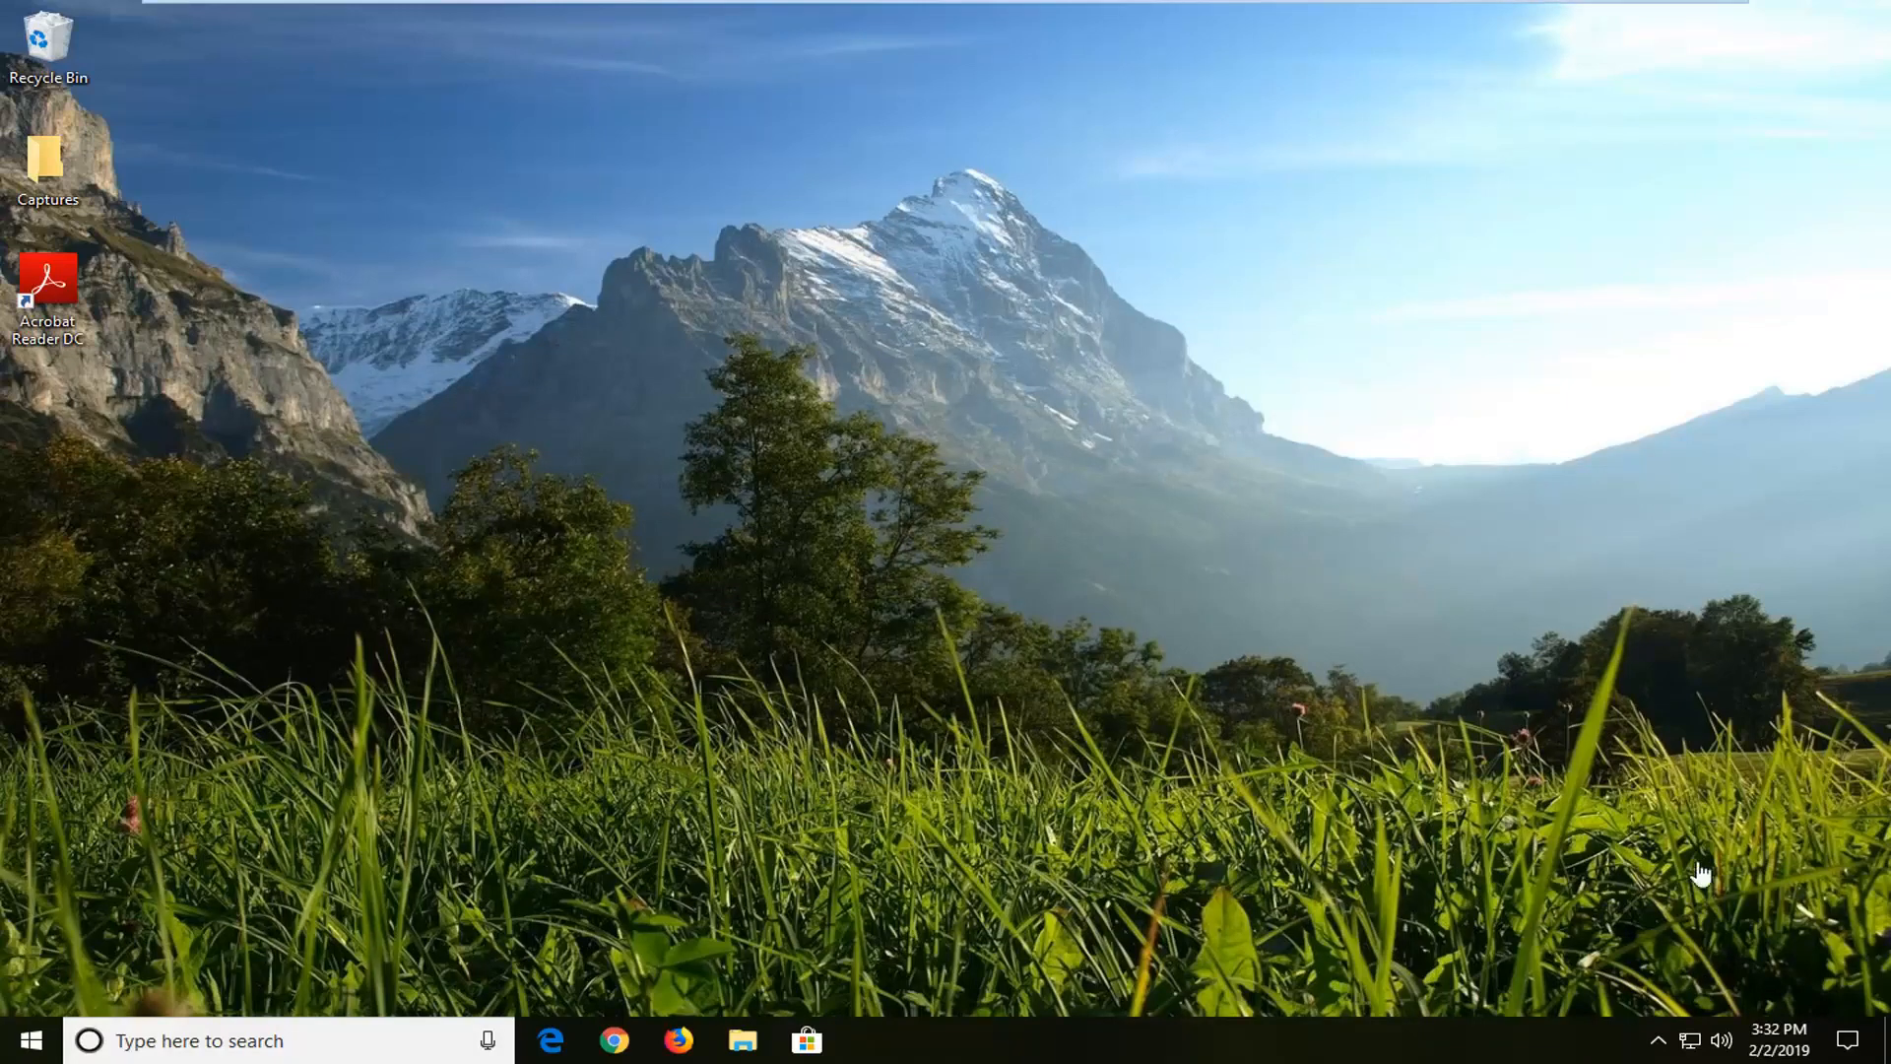
Search for cmd, run Command Prompt as administrator and allow it to make changes
left_click(14, 1040)
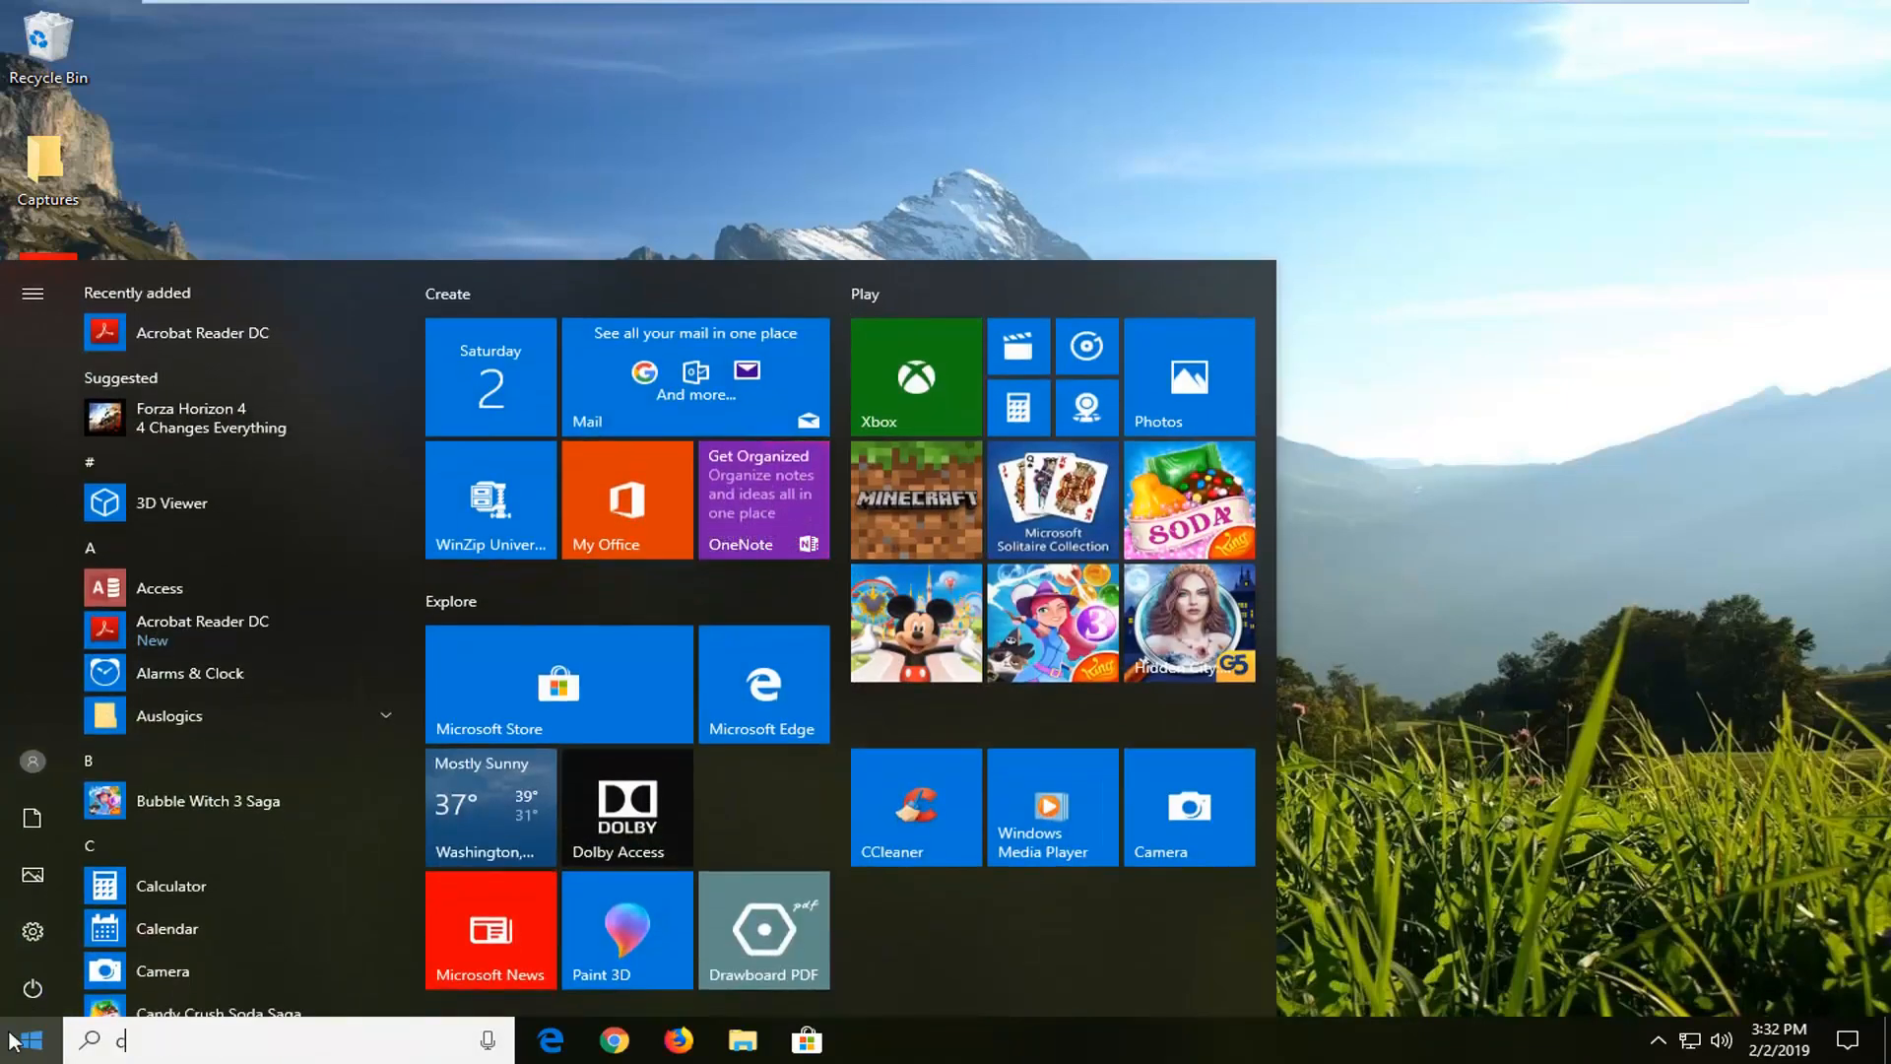
type("cmd")
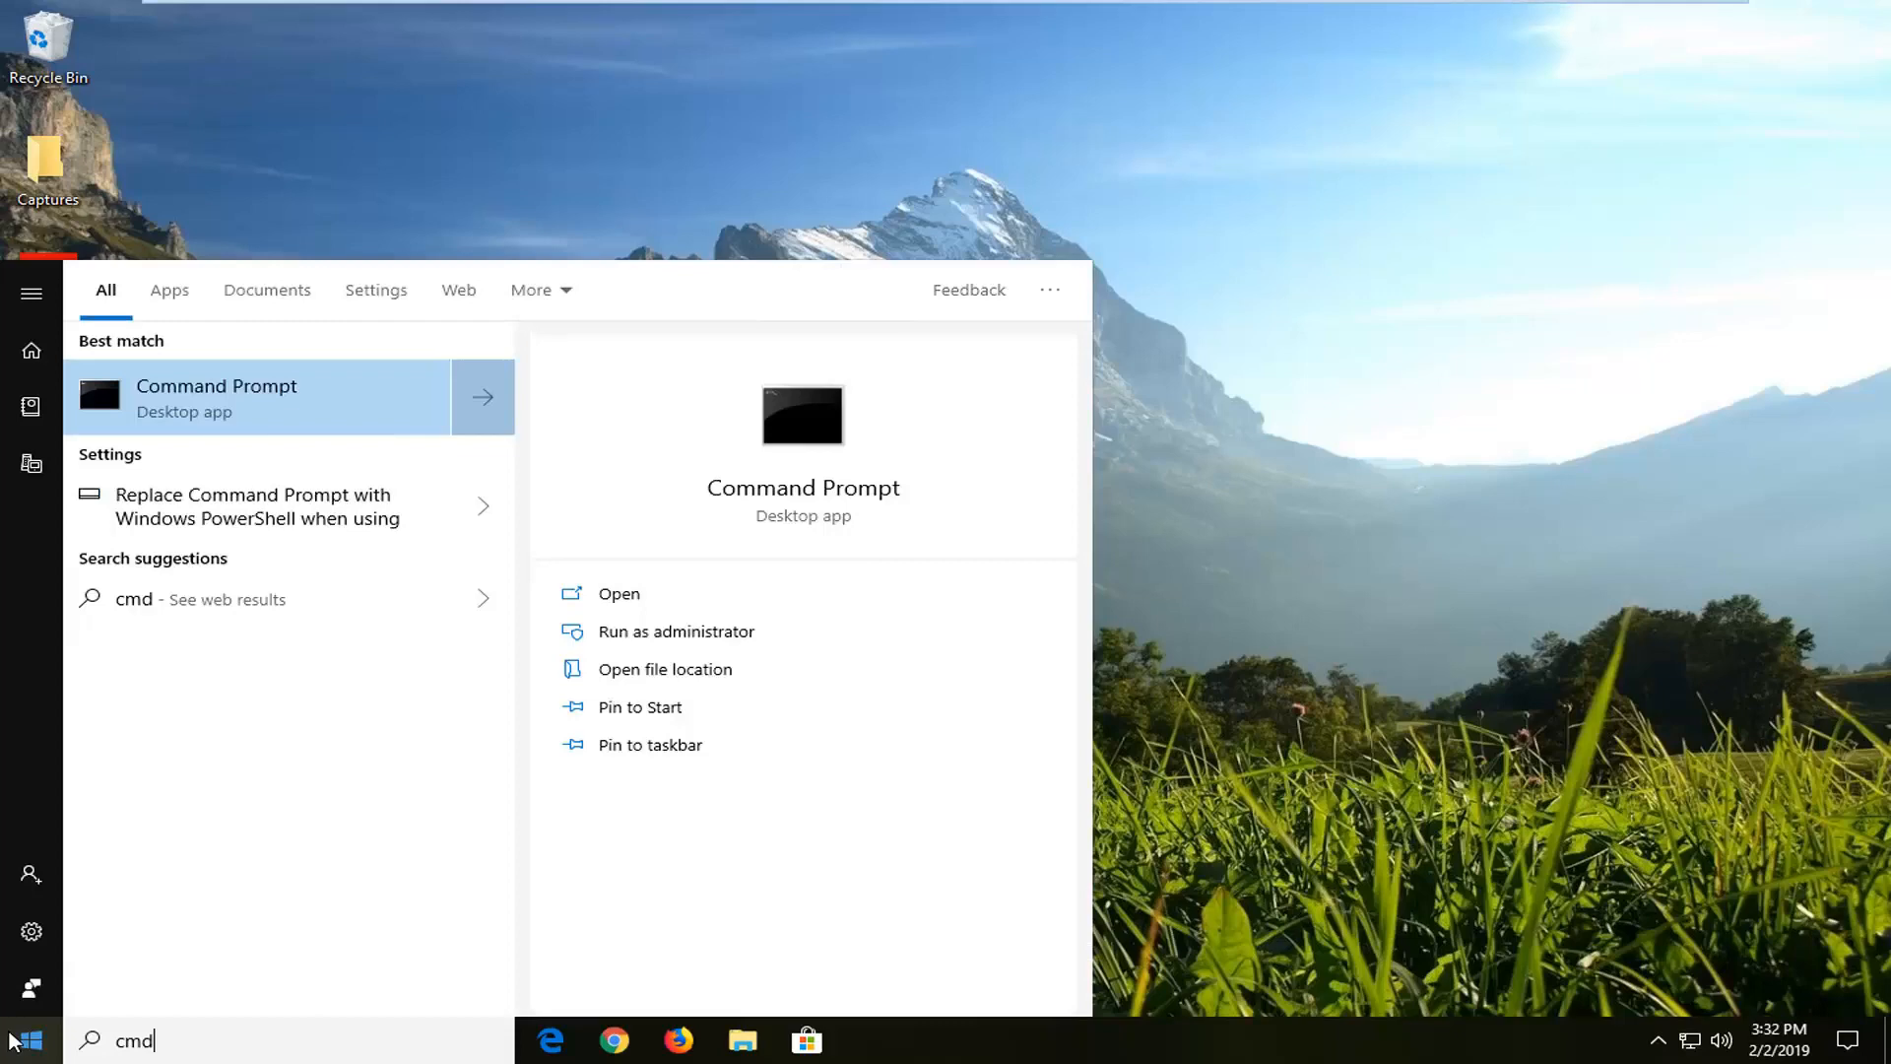
right_click(157, 396)
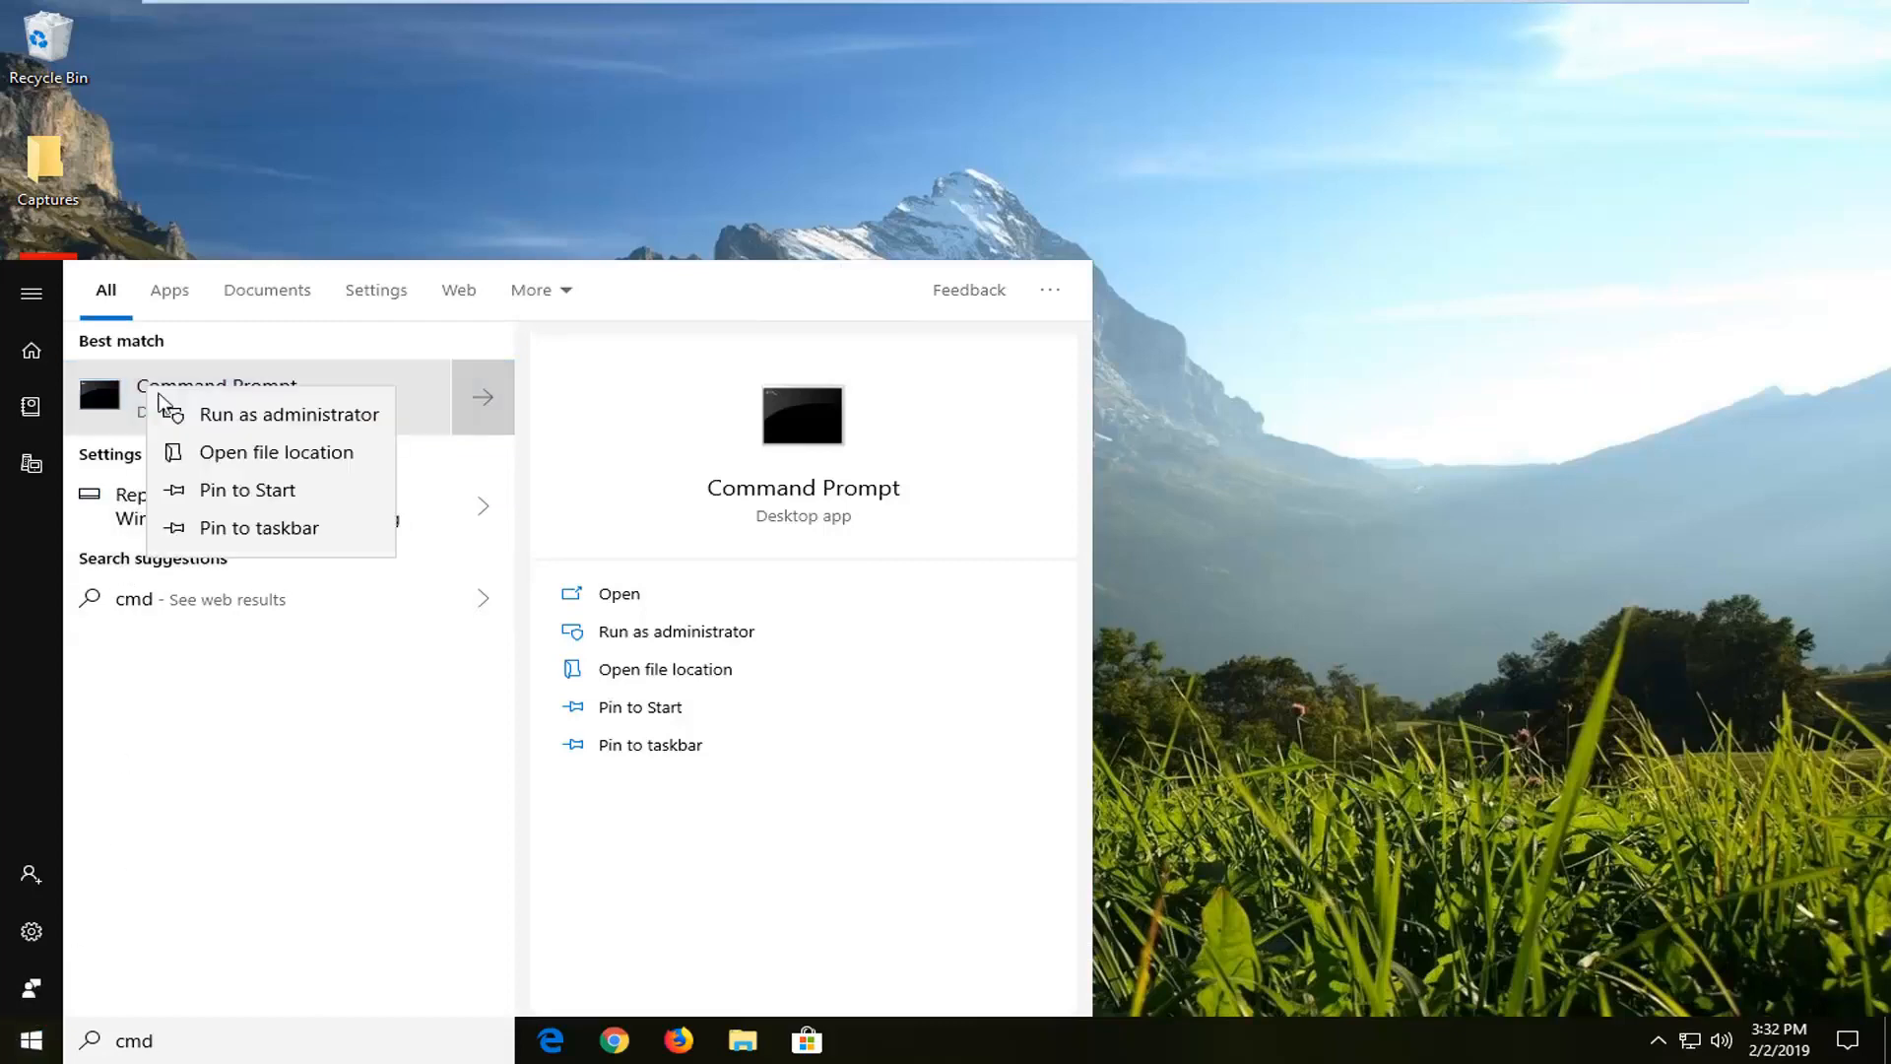
left_click(221, 414)
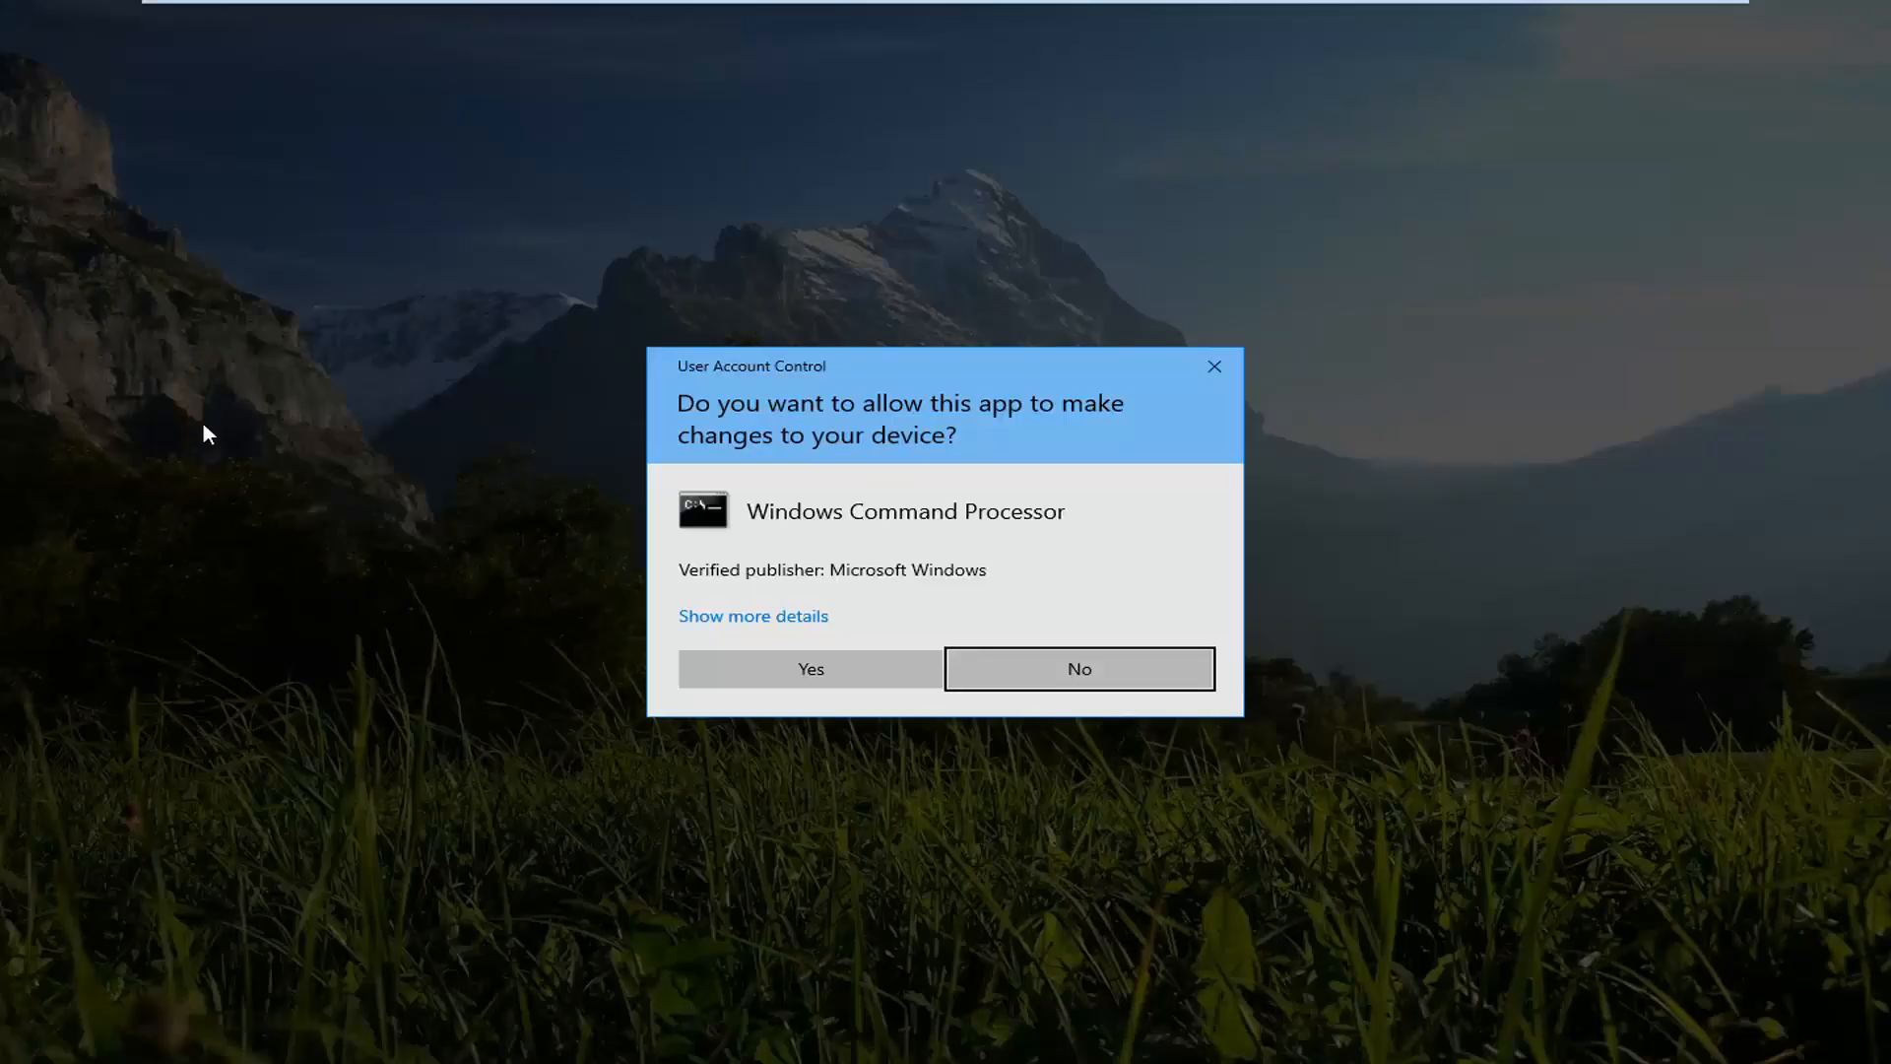
left_click(811, 671)
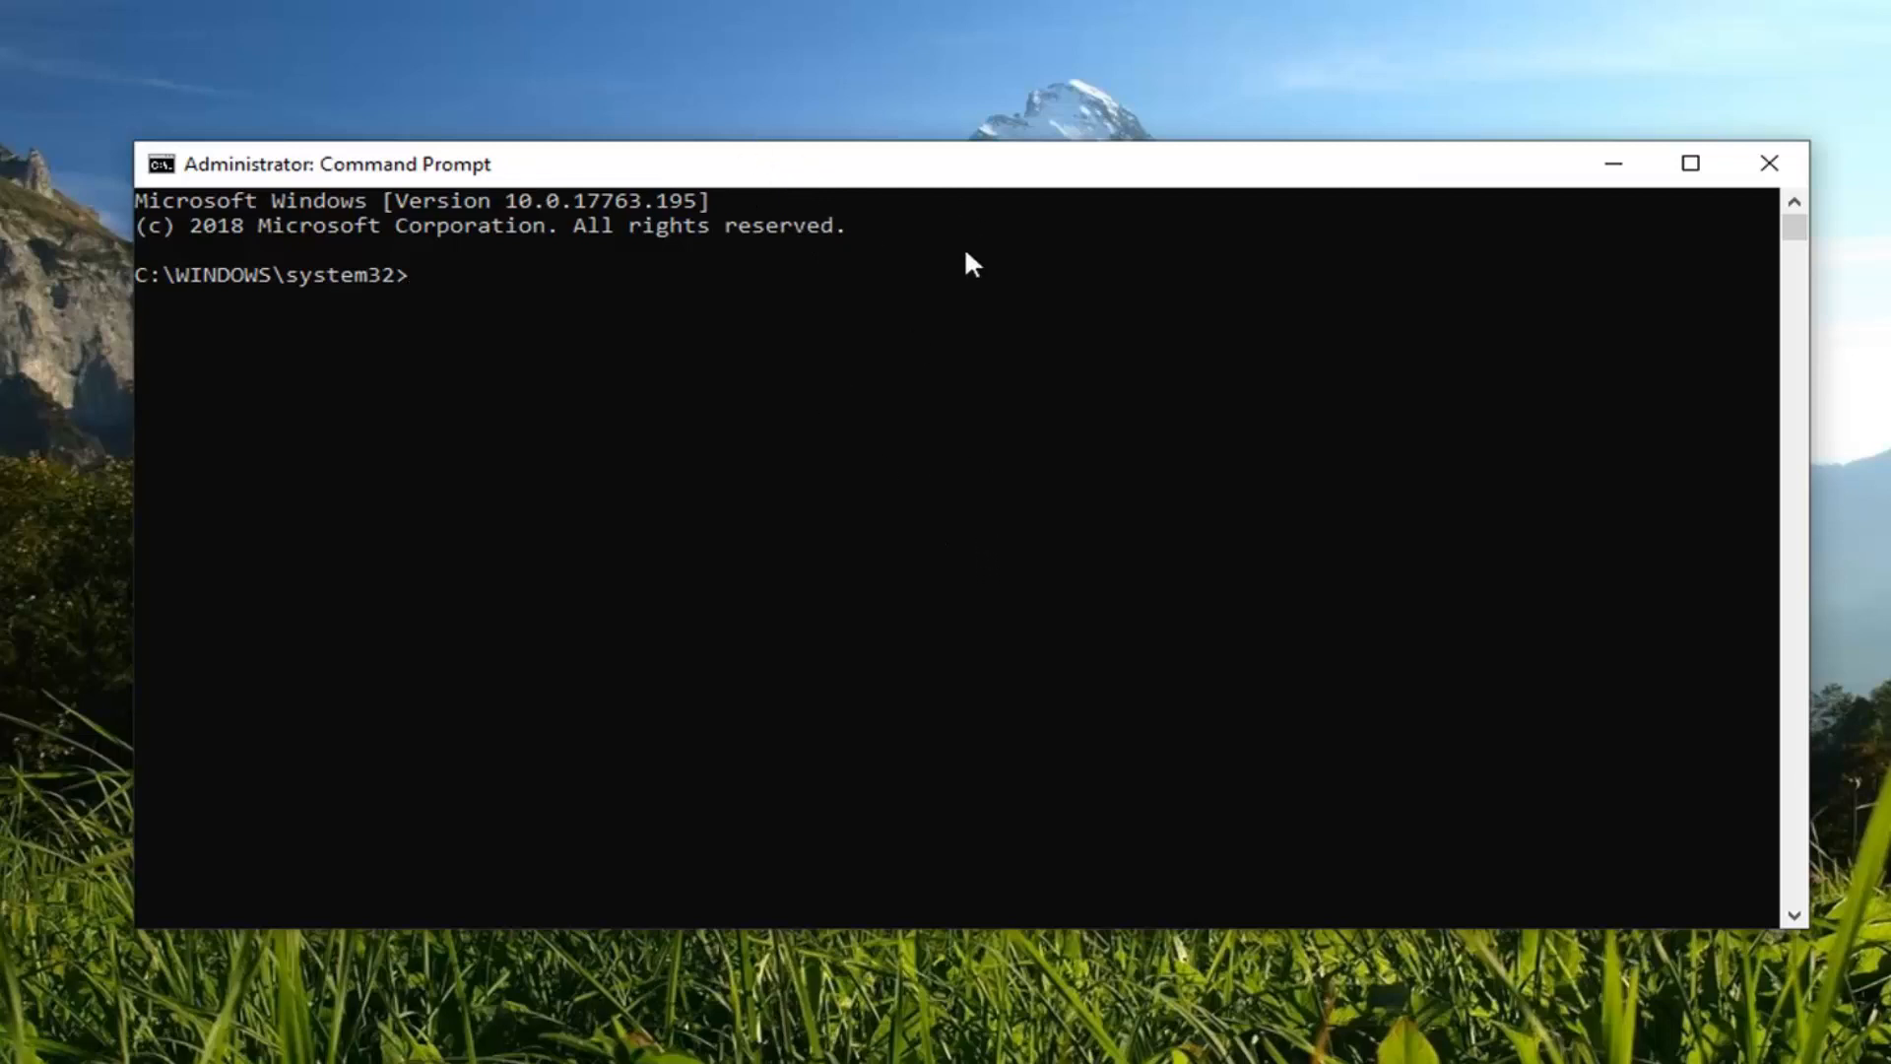
Paste the command msdtc -uninstall into the Command Prompt and run it
right_click(879, 157)
mouse_move(950, 391)
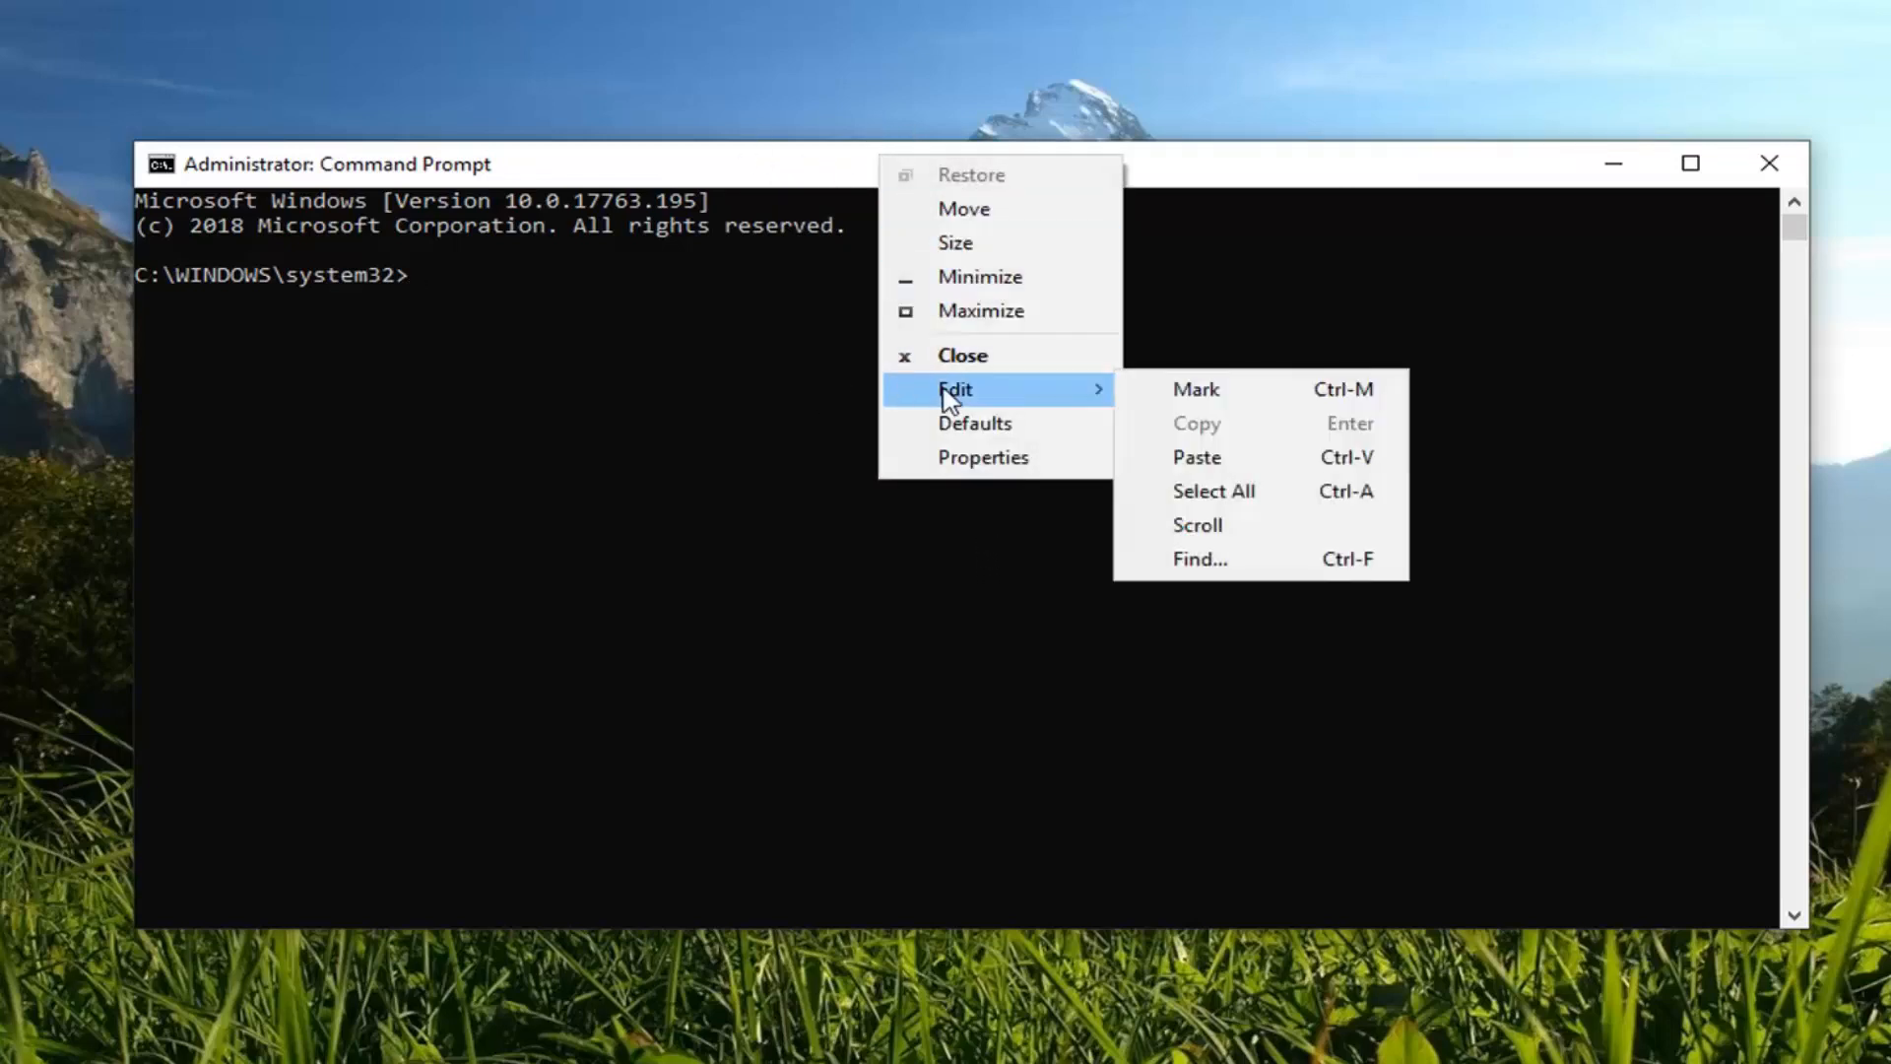
left_click(1169, 457)
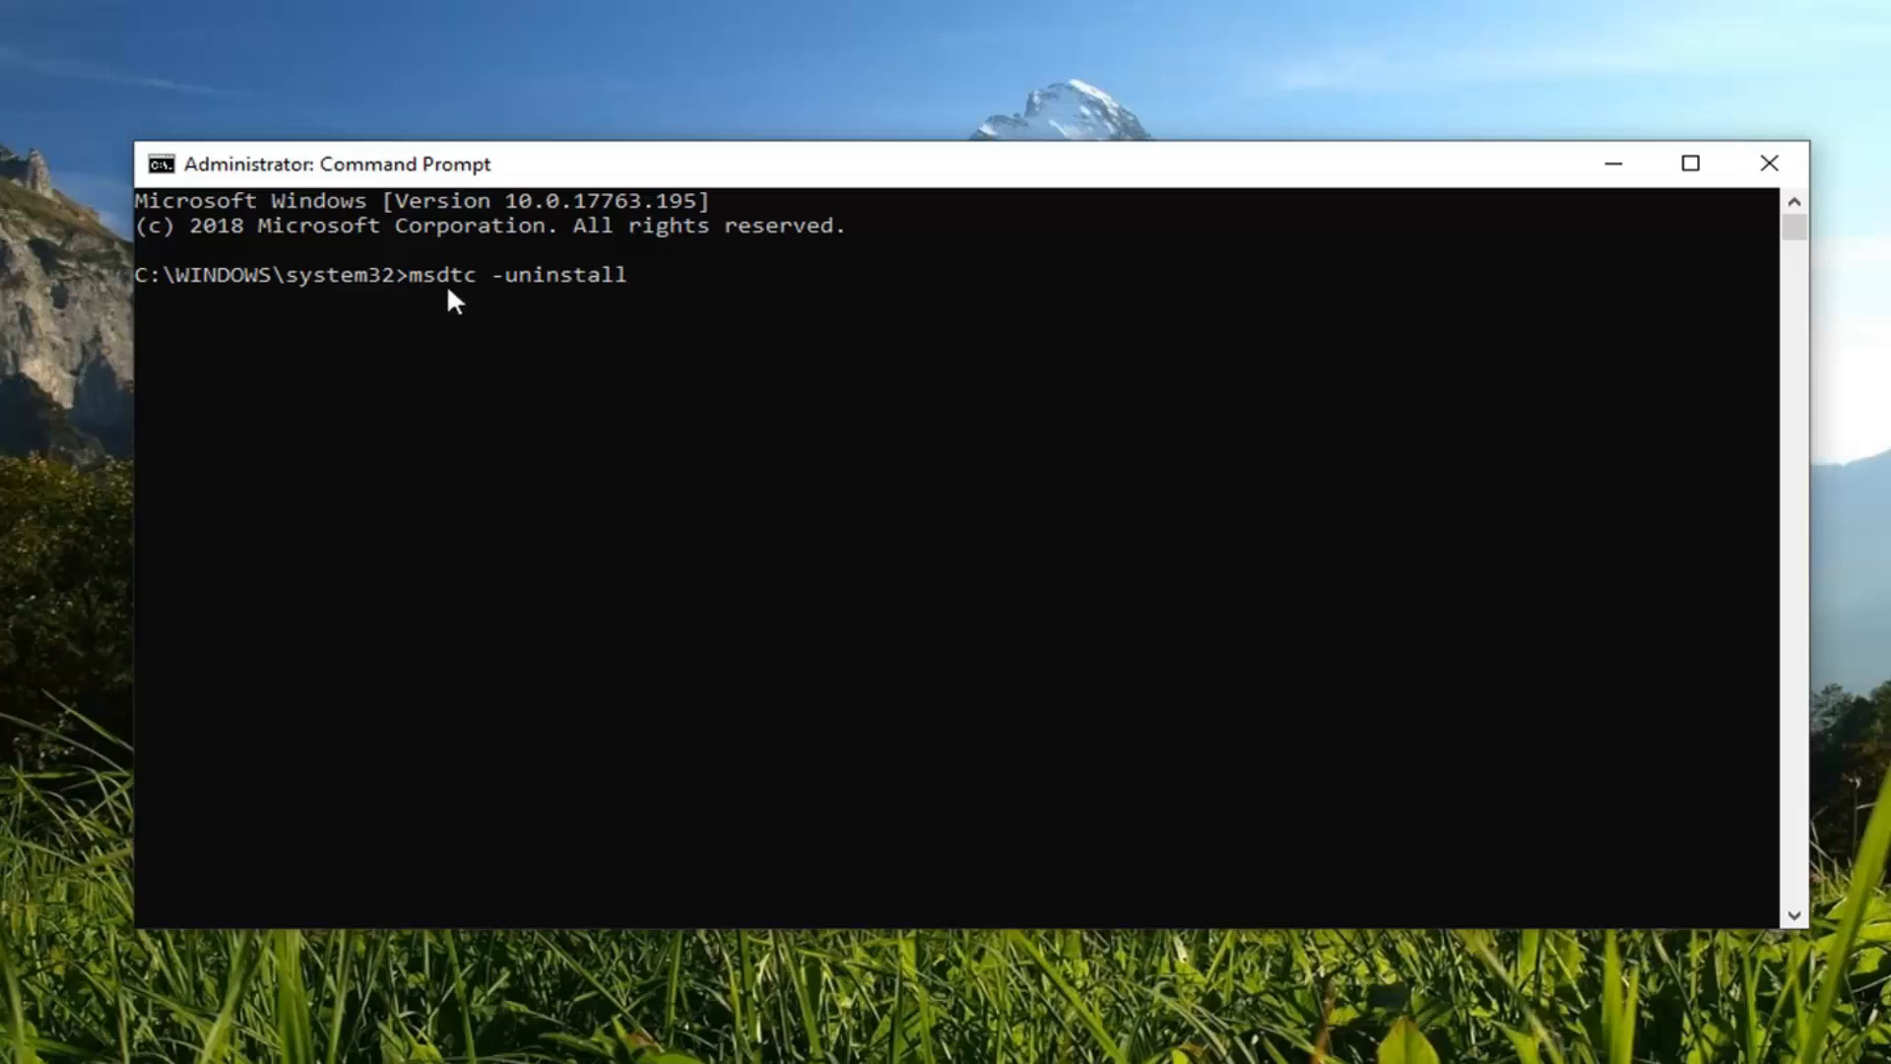
key("Return")
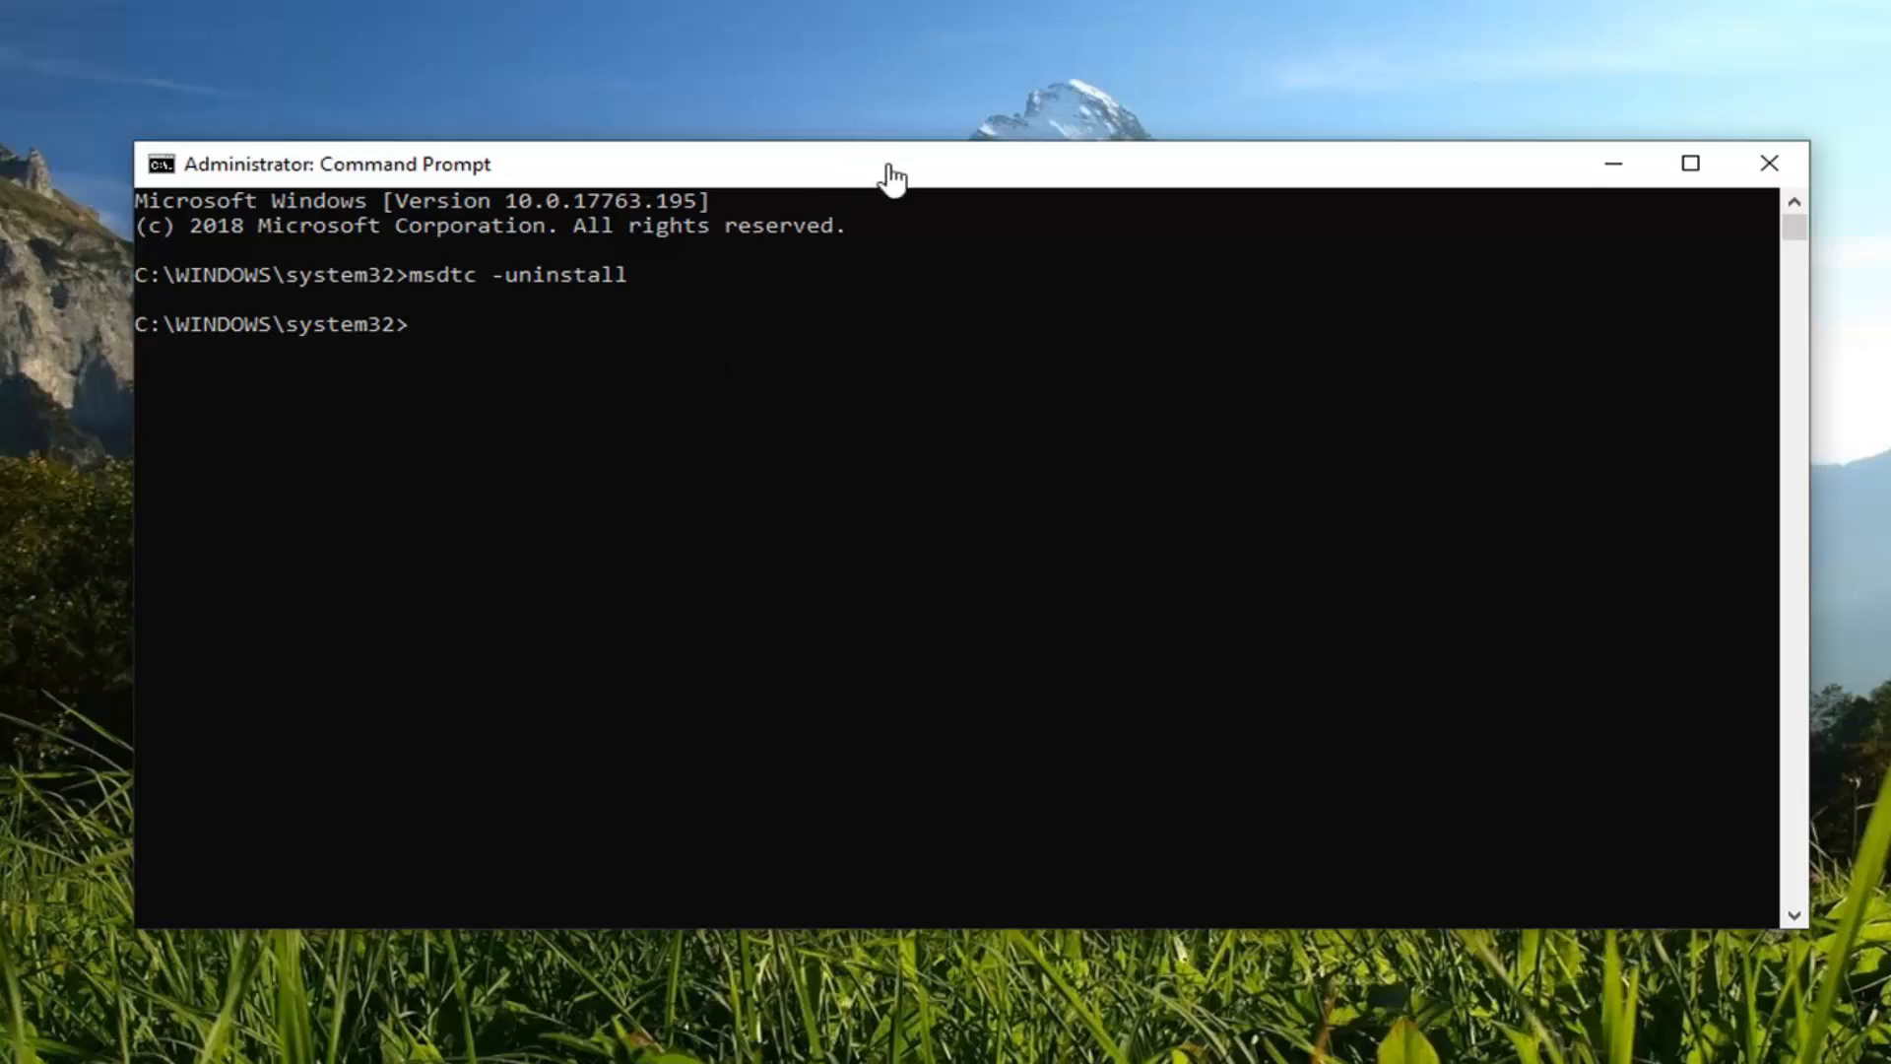
Paste the command msdtc -install into the Command Prompt and run it
right_click(949, 164)
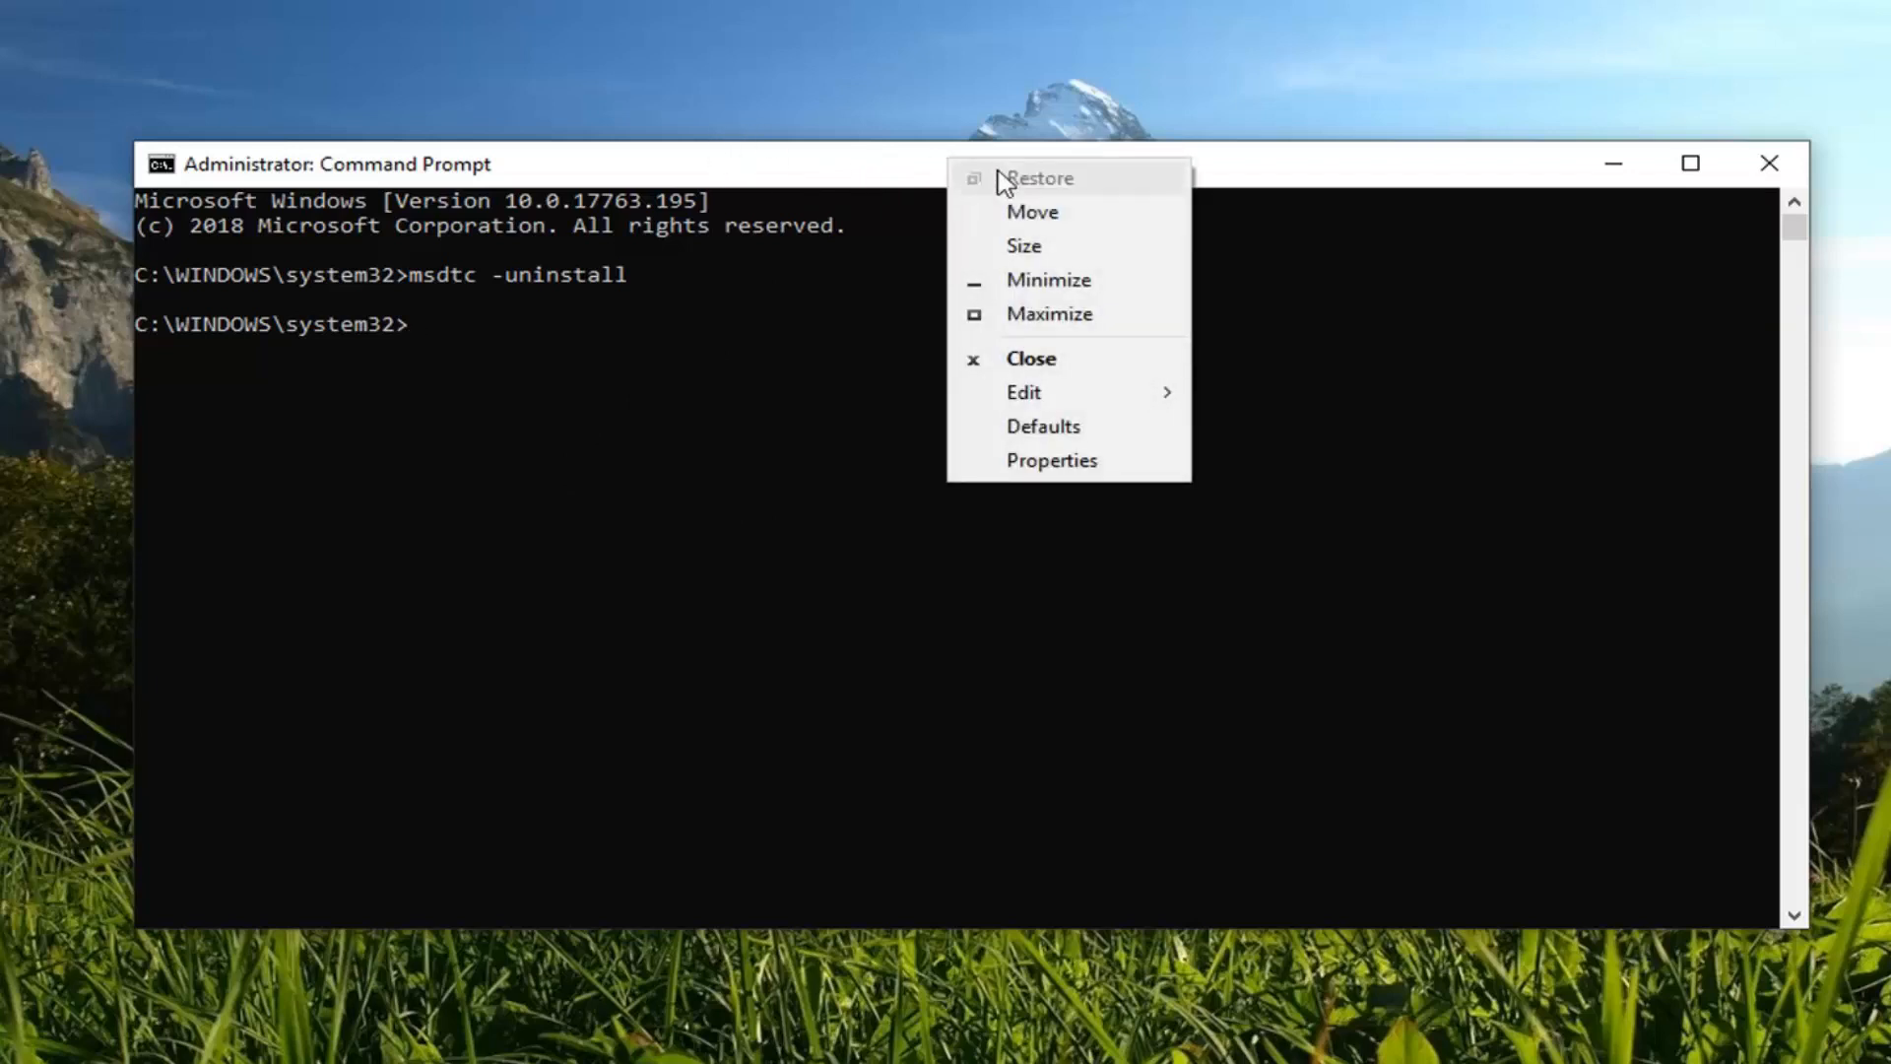
mouse_move(1101, 401)
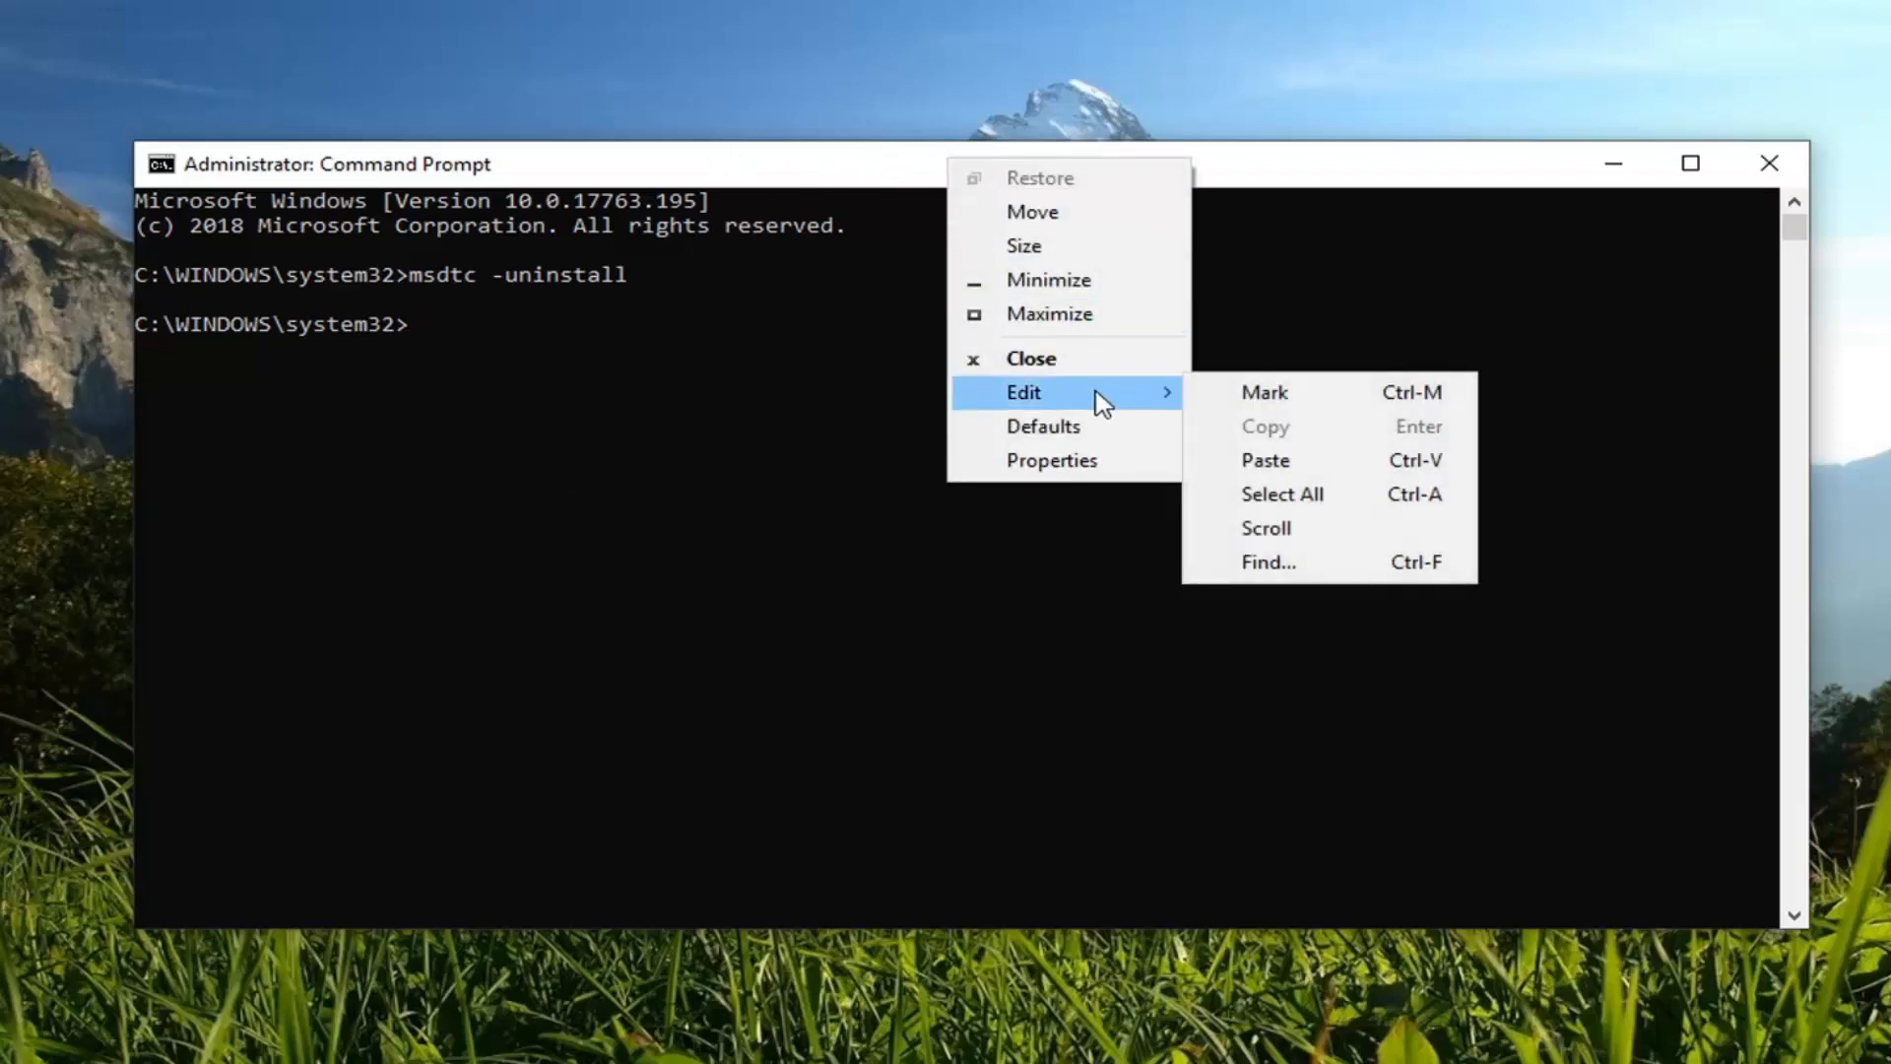
left_click(1229, 461)
key("Return")
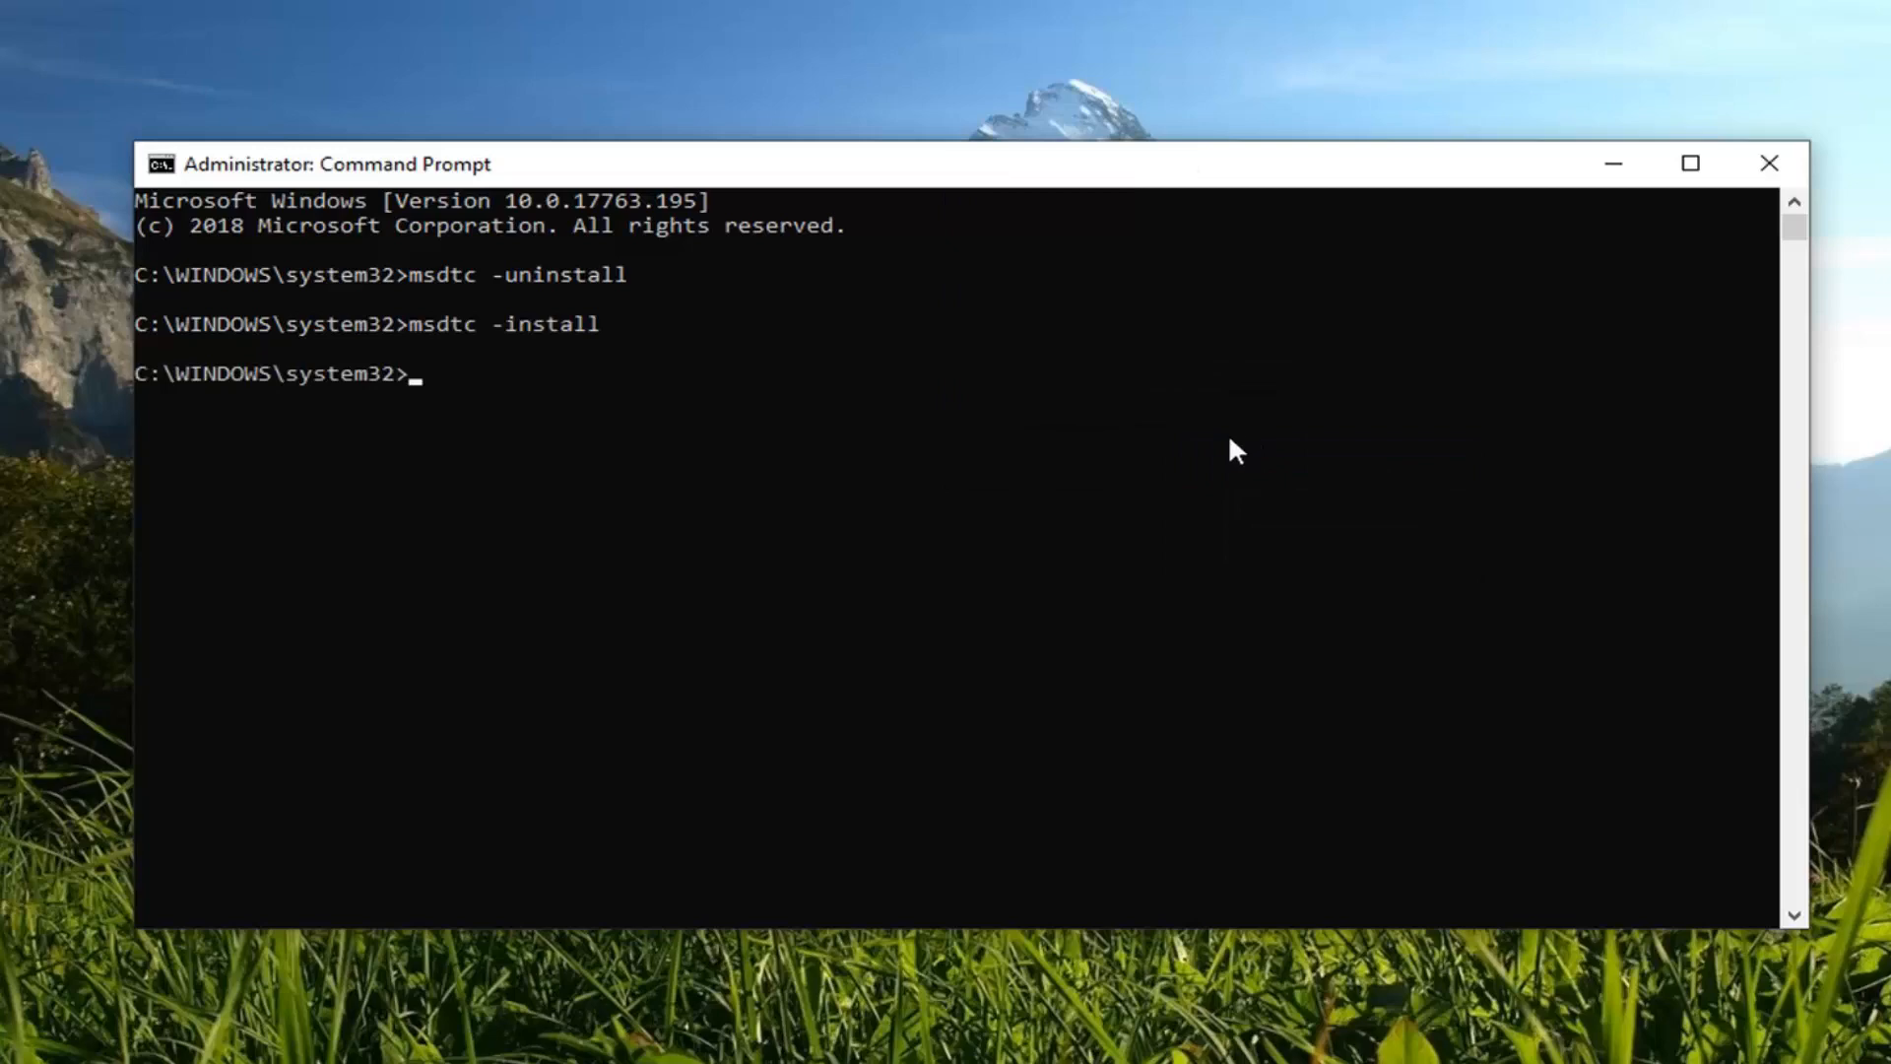